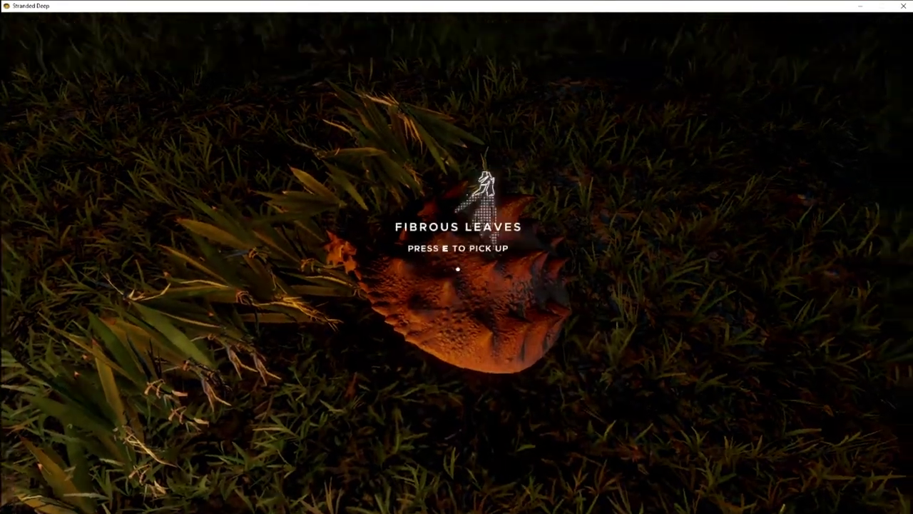
# Hang the crab meat from the backpack on the campfire smoker, then equip the hammer.
pyautogui.press('Tab')
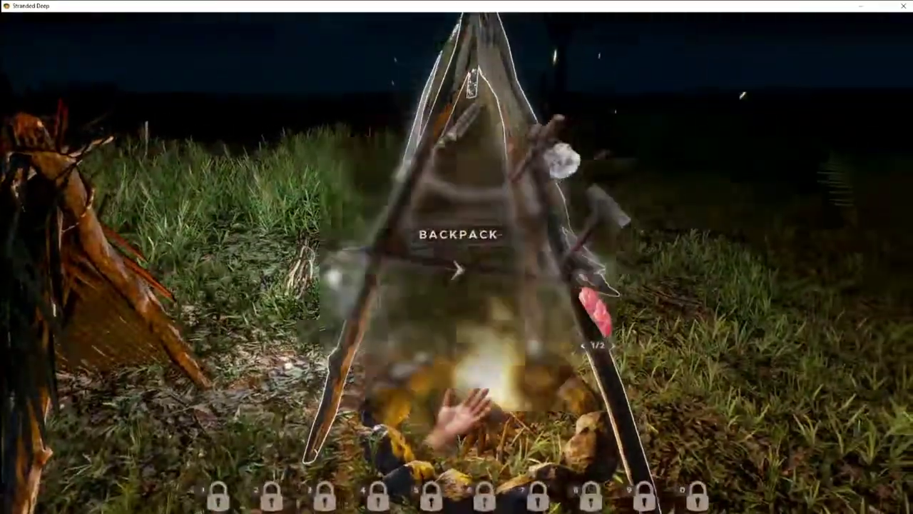
pyautogui.click(598, 314)
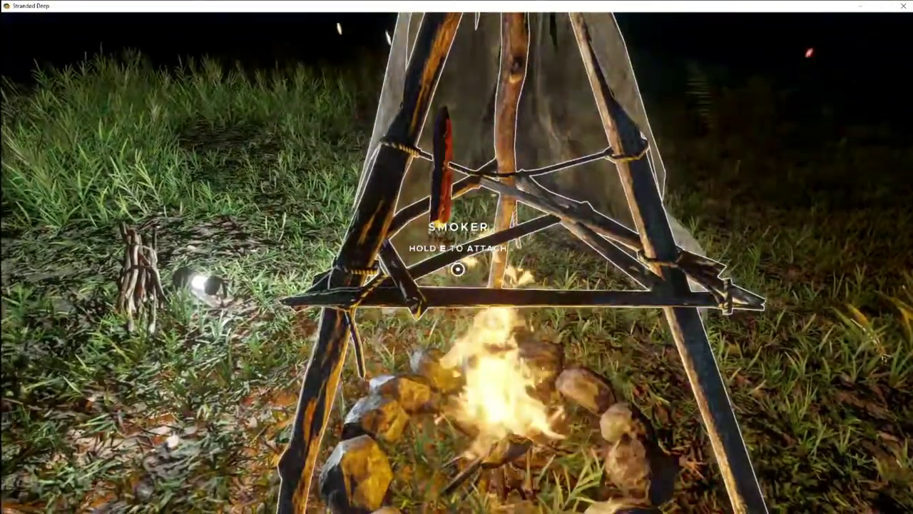
pyautogui.press('e')
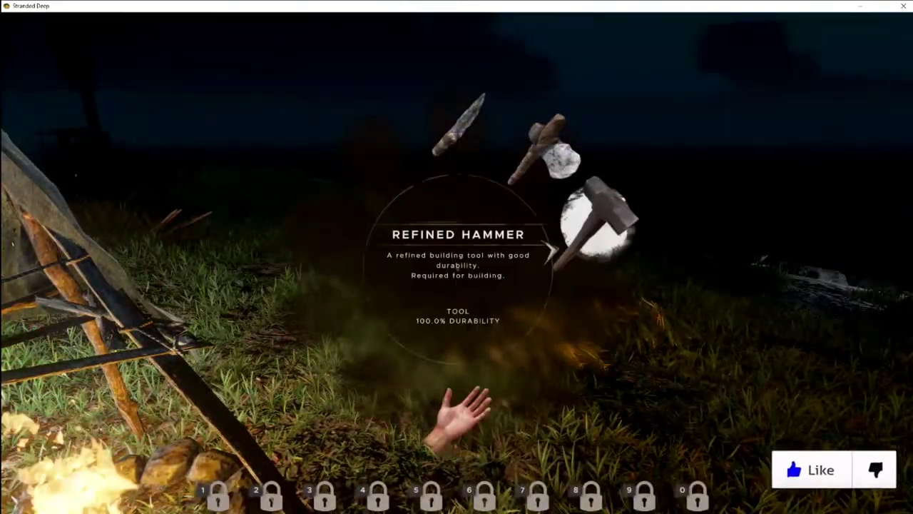
pyautogui.click(600, 221)
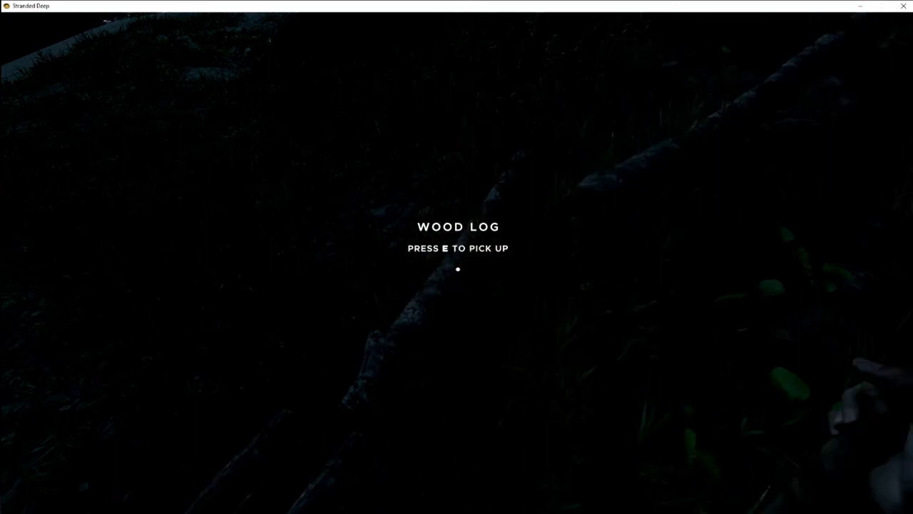
# Pick up a wood stick, reposition a fallen log, and start chopping it.
pyautogui.press('e')
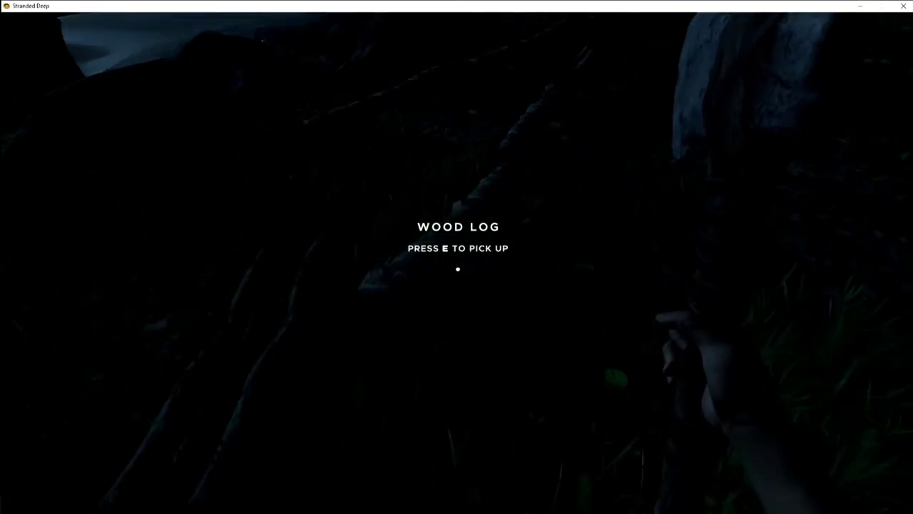
pyautogui.rightClick(458, 269)
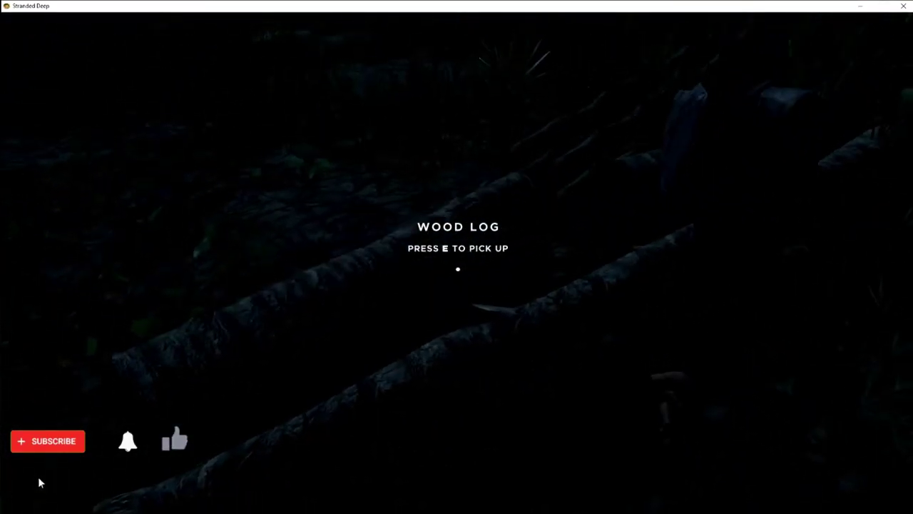
pyautogui.press('e')
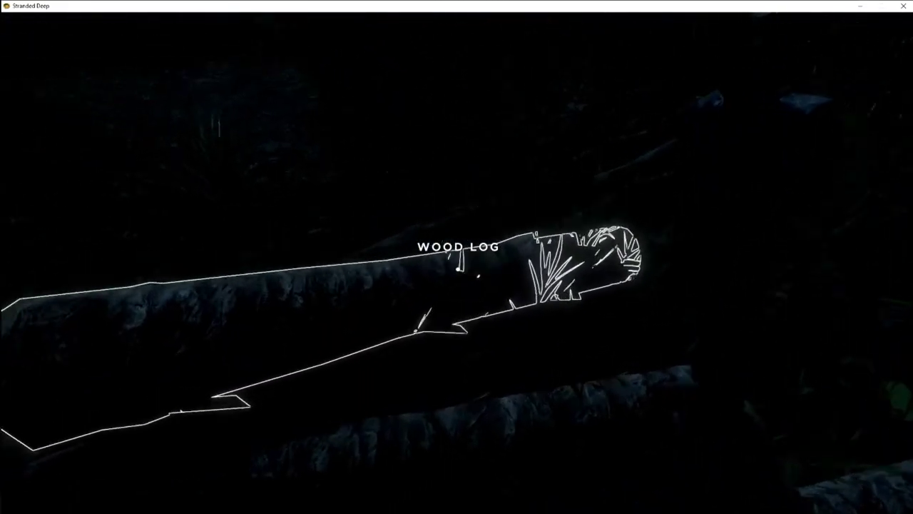
pyautogui.click(459, 269)
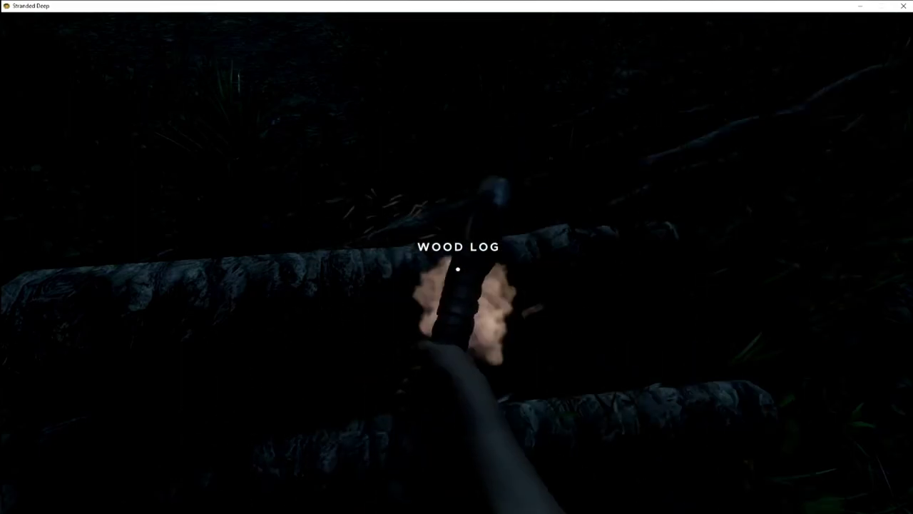
pyautogui.click(458, 269)
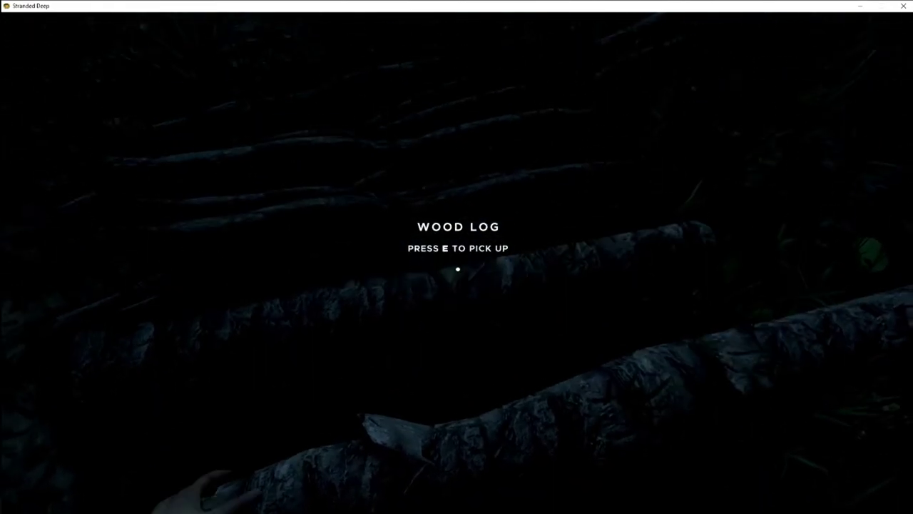
pyautogui.click(459, 269)
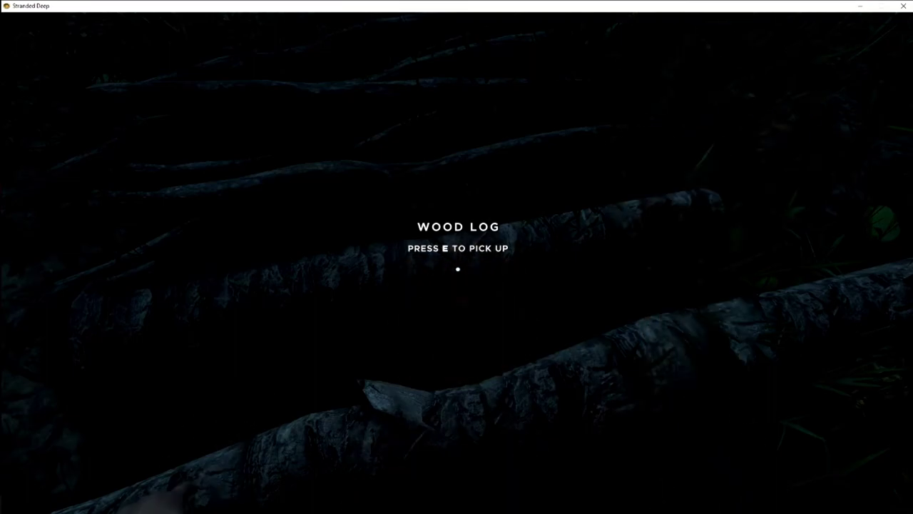
pyautogui.press('e')
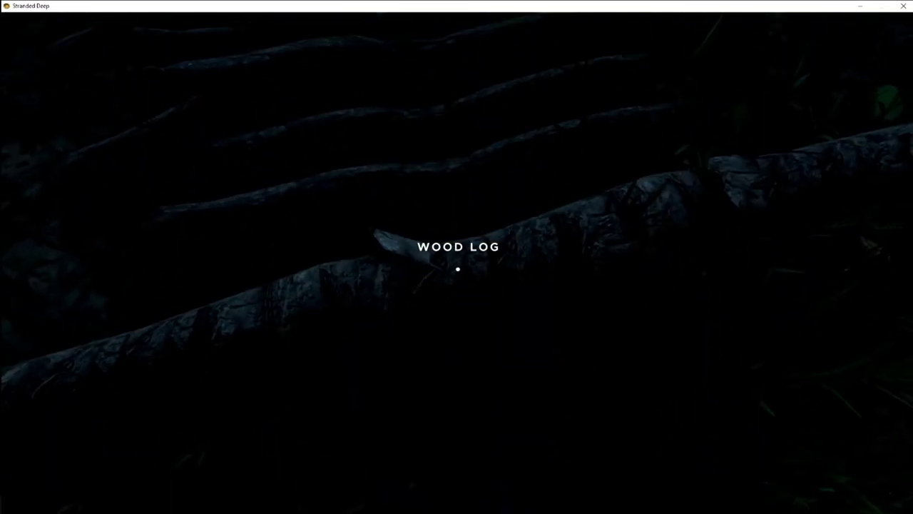
# Keep chopping the fallen wood log until it breaks.
pyautogui.click(459, 269)
pyautogui.click(458, 269)
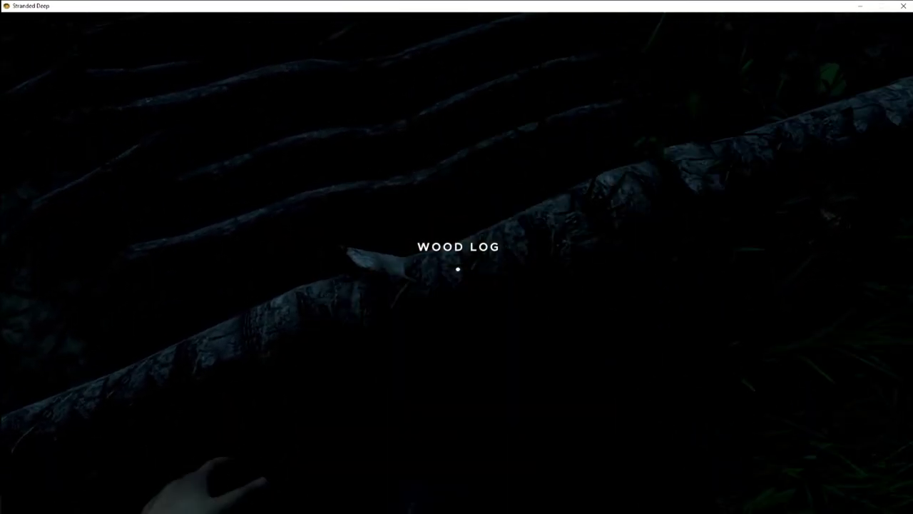
pyautogui.click(458, 269)
pyautogui.click(458, 269)
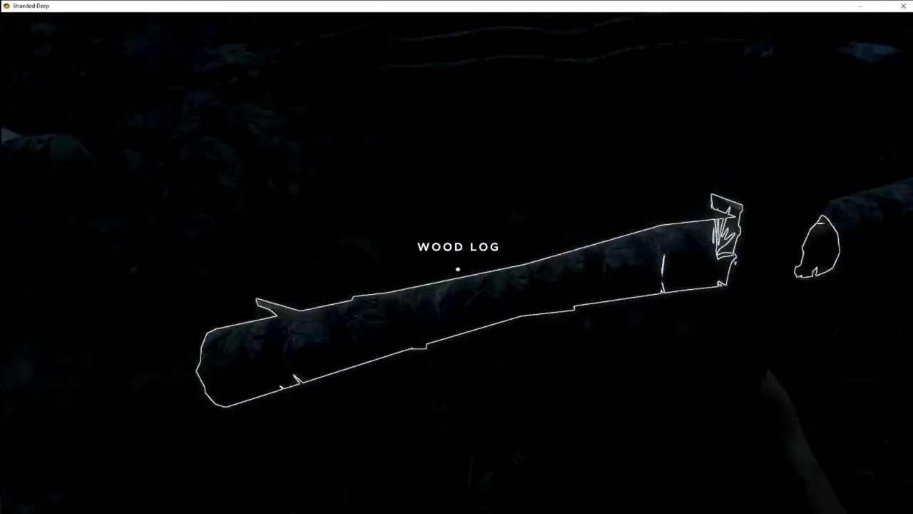
pyautogui.click(458, 269)
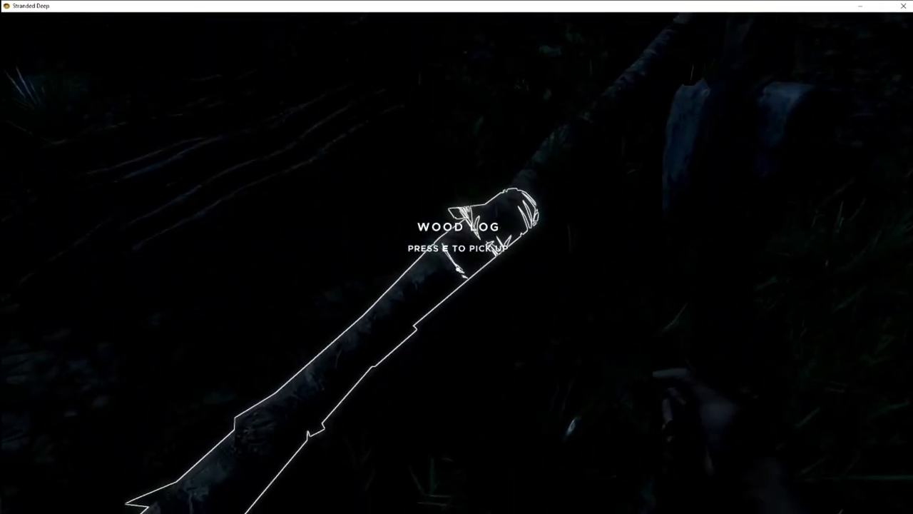
# Pick up the wood logs and wood stick from the pile.
pyautogui.press('e')
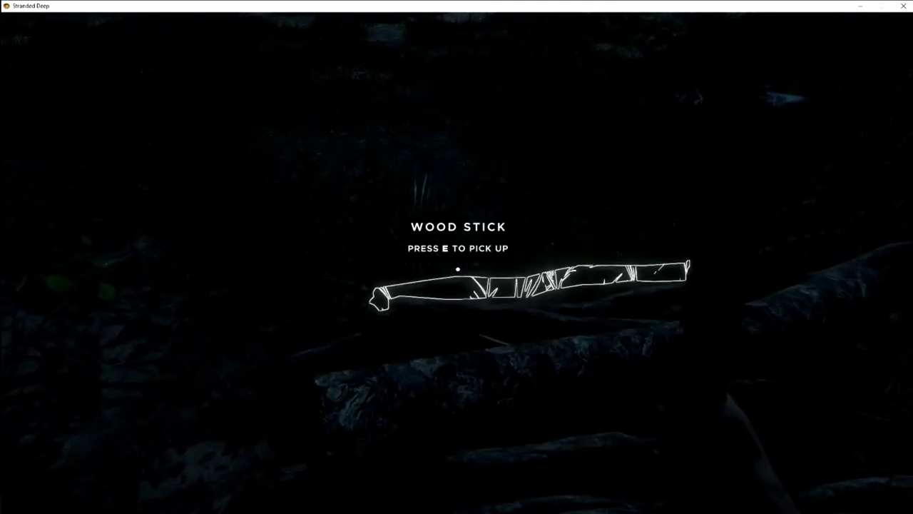
pyautogui.press('e')
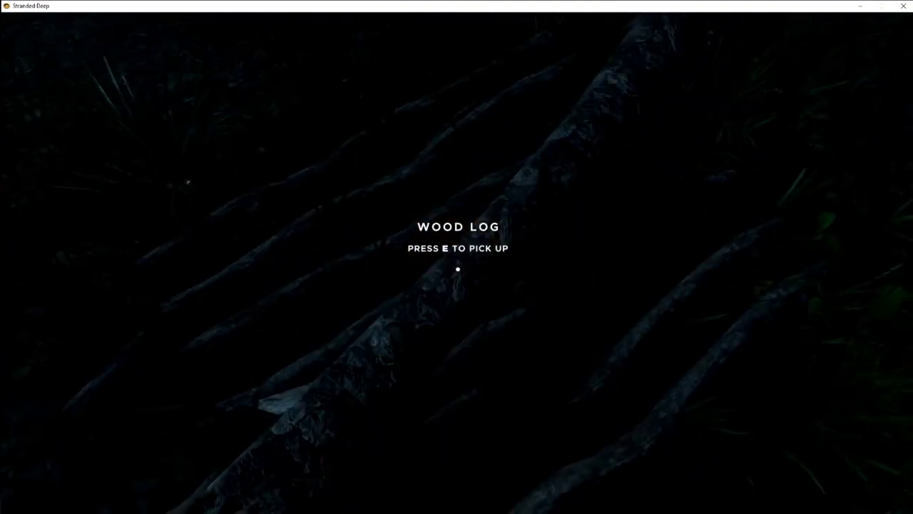
pyautogui.press('e')
pyautogui.press('e')
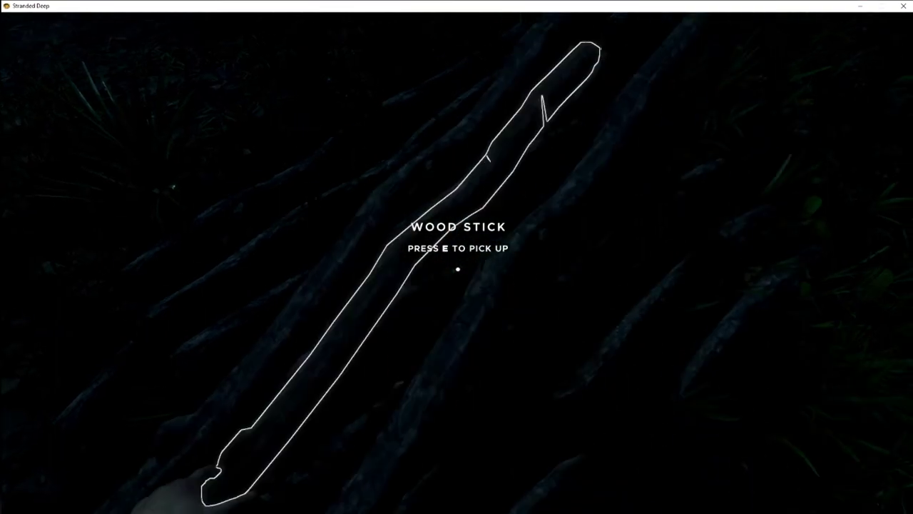
pyautogui.press('e')
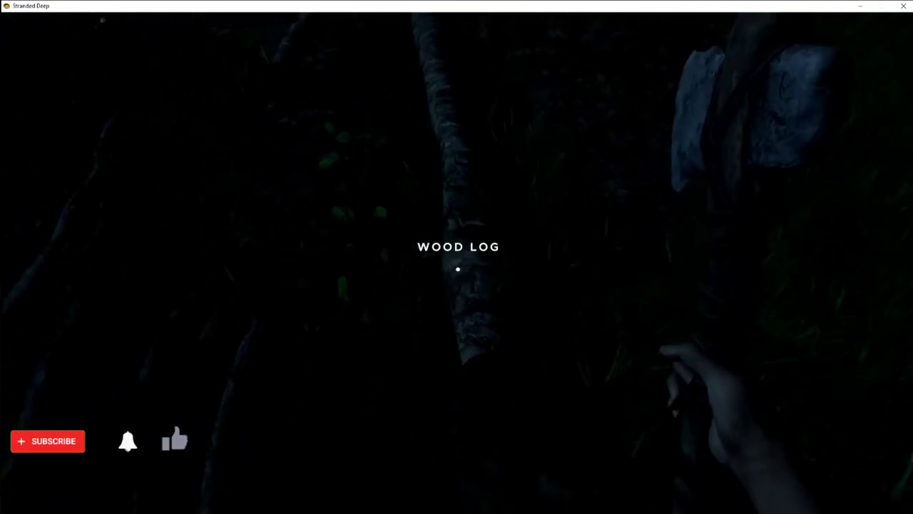
pyautogui.press('e')
pyautogui.press('e')
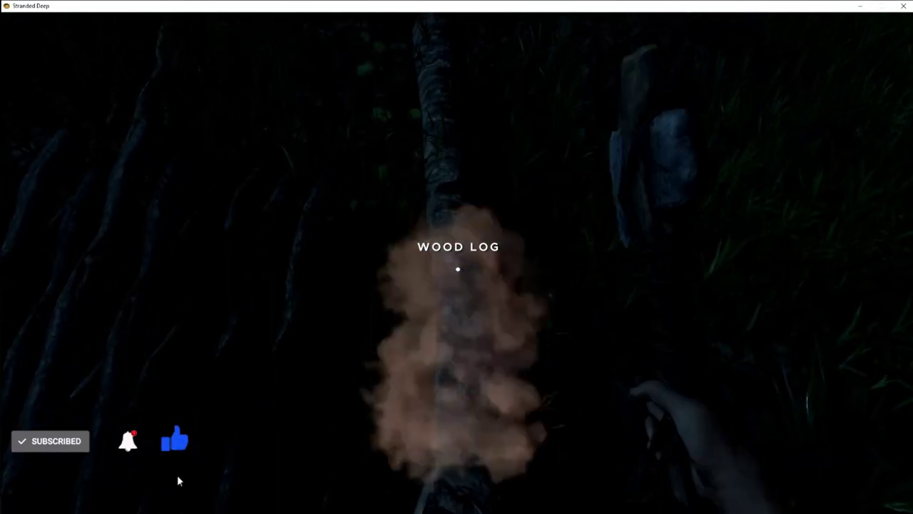
pyautogui.press('e')
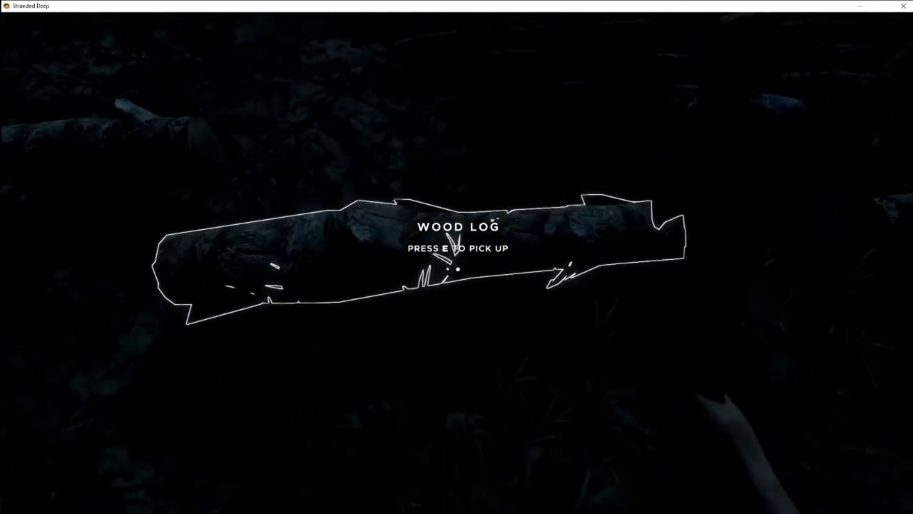
pyautogui.press('e')
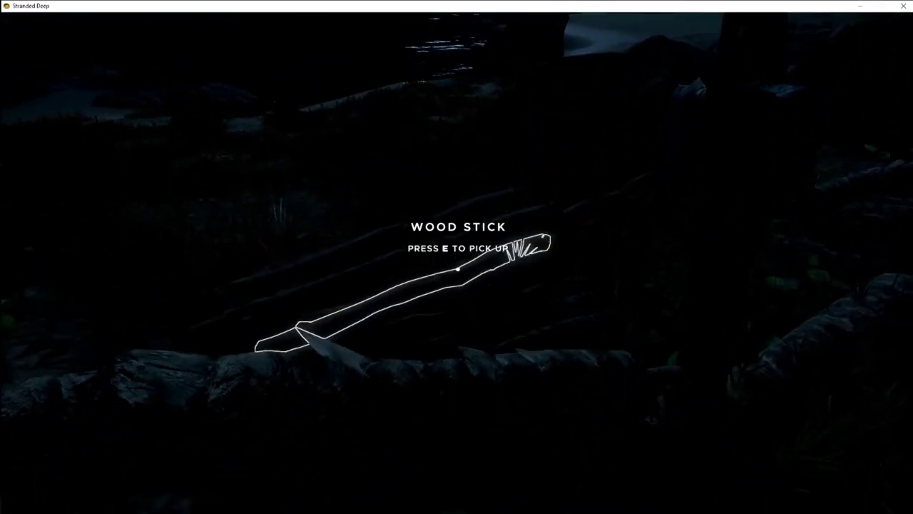
# Pick up nearby wood logs and a wood stick.
pyautogui.press('e')
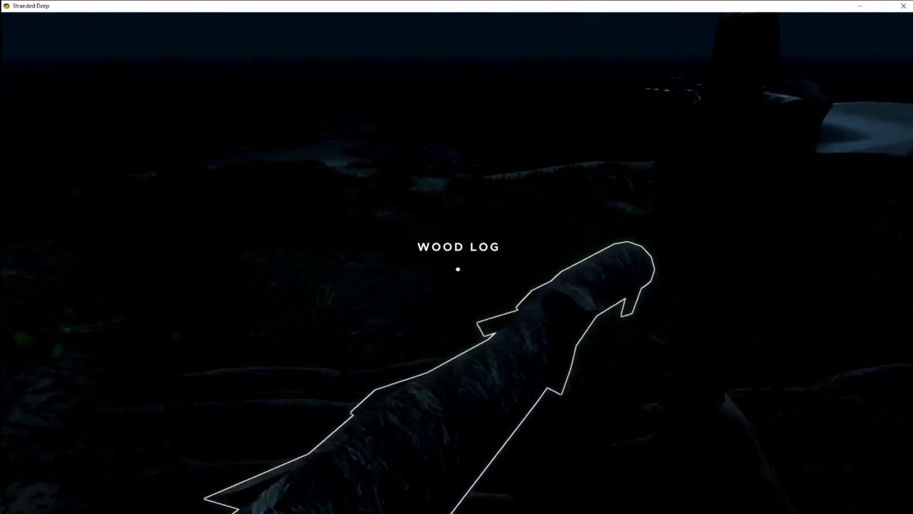
pyautogui.press('e')
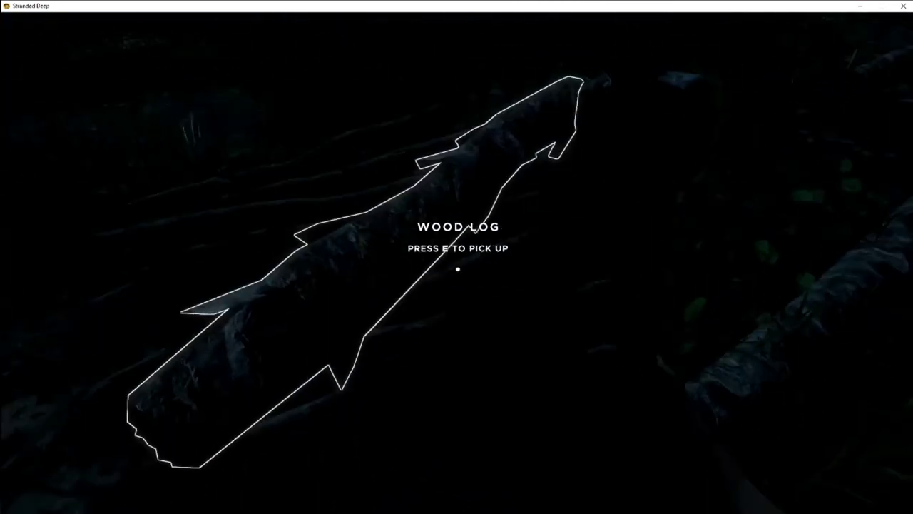
pyautogui.press('e')
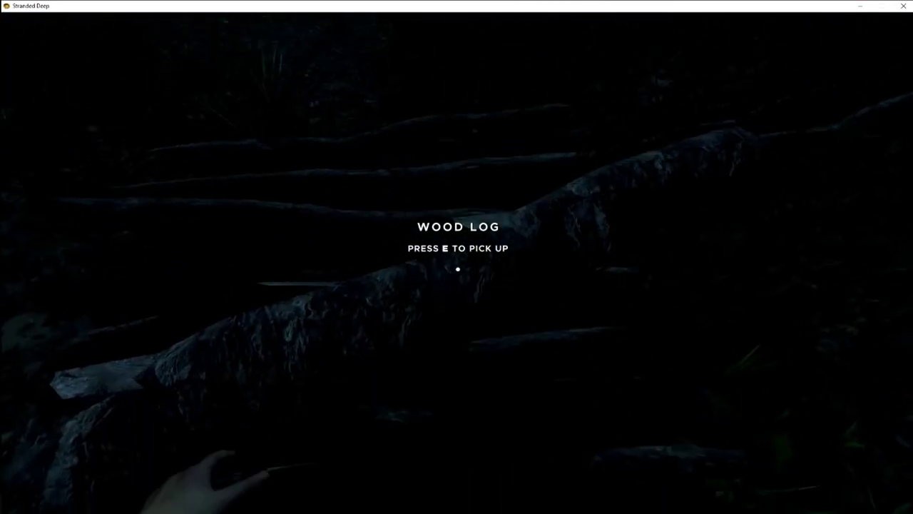
pyautogui.press('e')
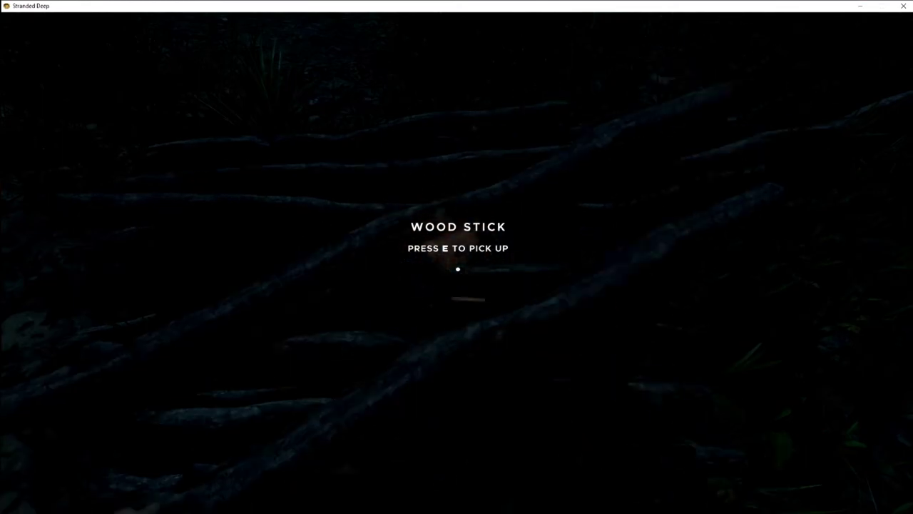
pyautogui.press('e')
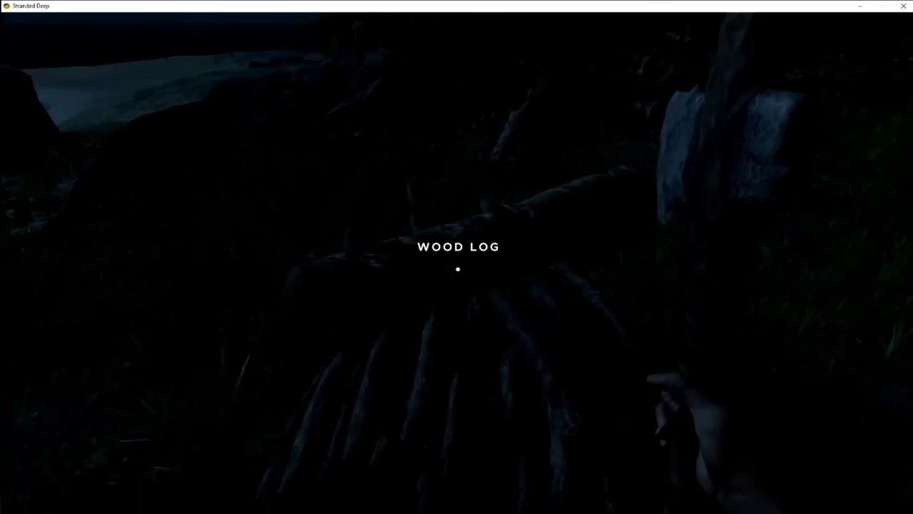
# Chop a log, then carry wood logs and drop one by the log pile.
pyautogui.click(458, 269)
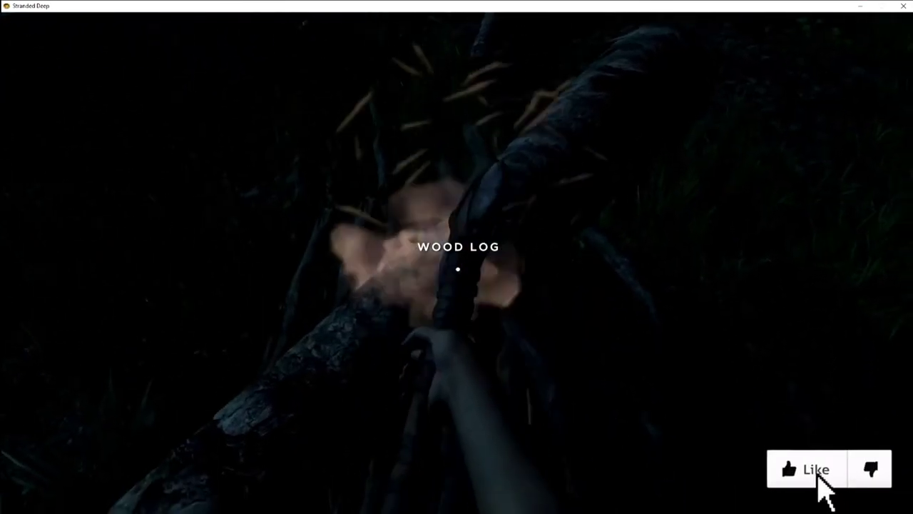
pyautogui.click(458, 269)
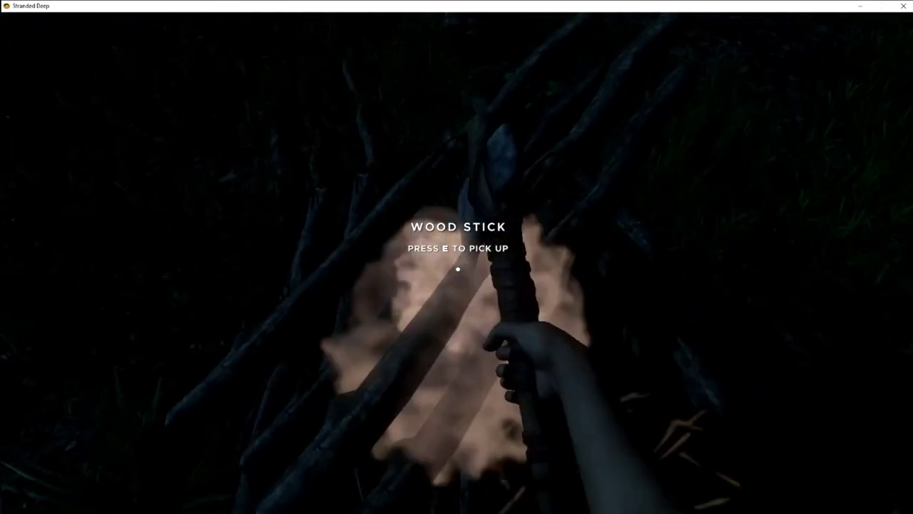
pyautogui.press('e')
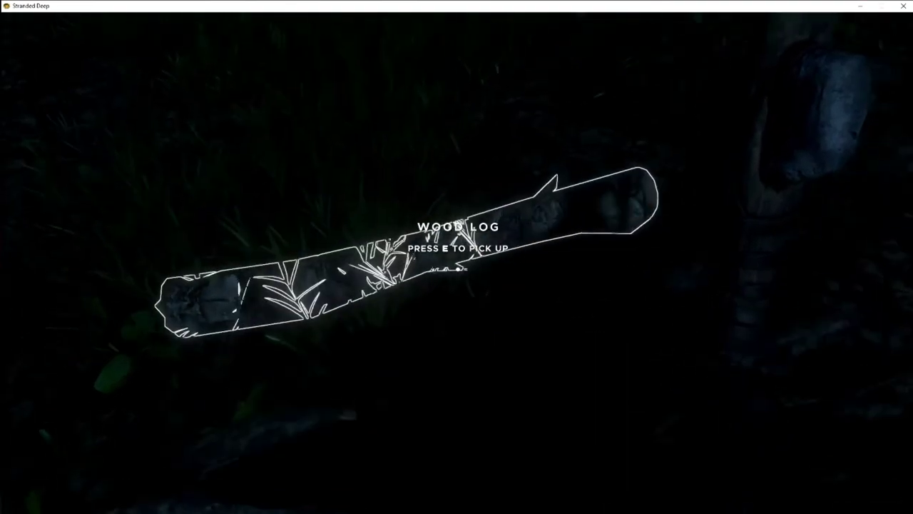
pyautogui.press('e')
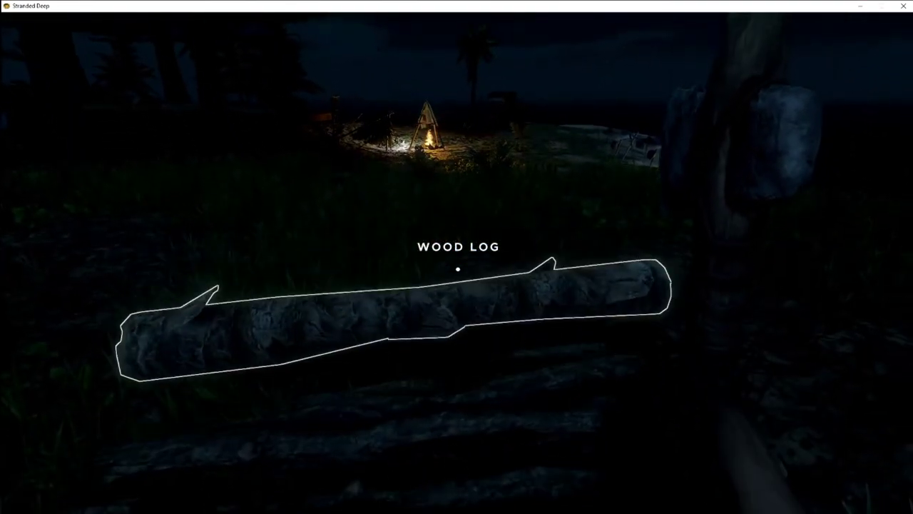
pyautogui.press('q')
pyautogui.press('e')
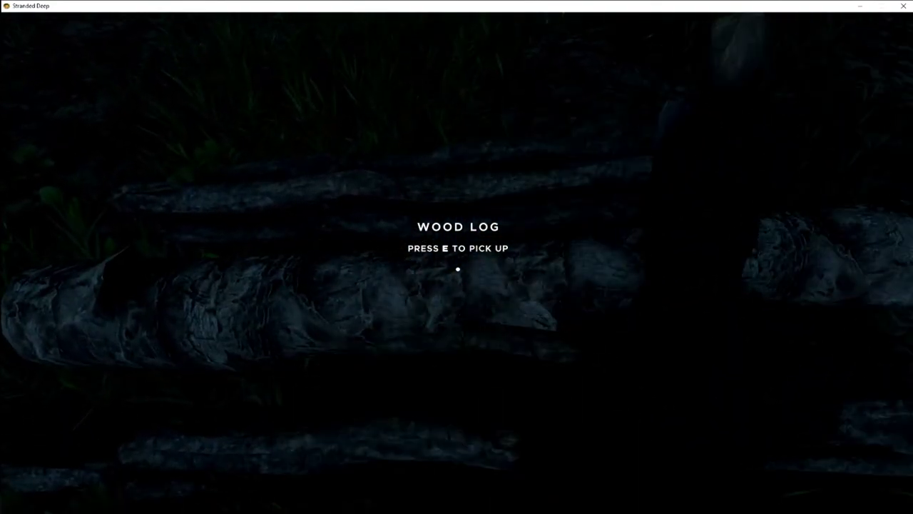
pyautogui.press('e')
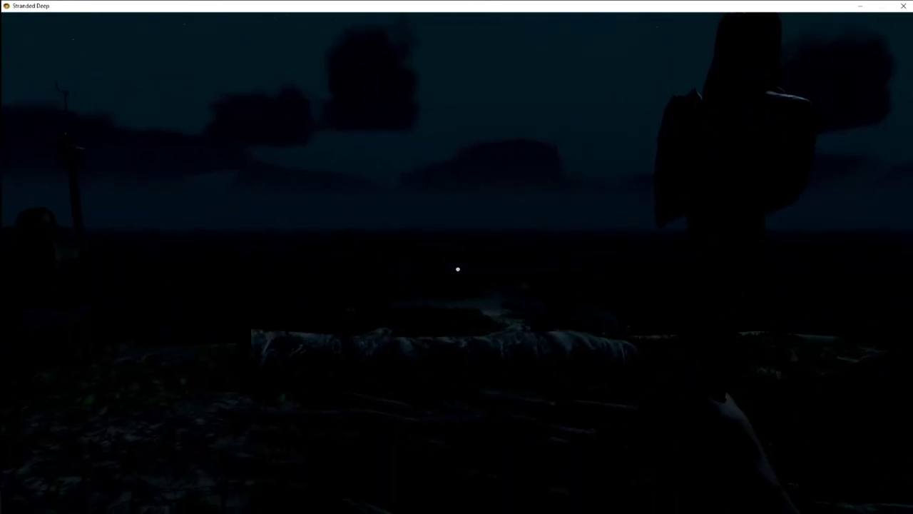
# Split the wood logs into sticks and pick up a stick.
pyautogui.click(459, 269)
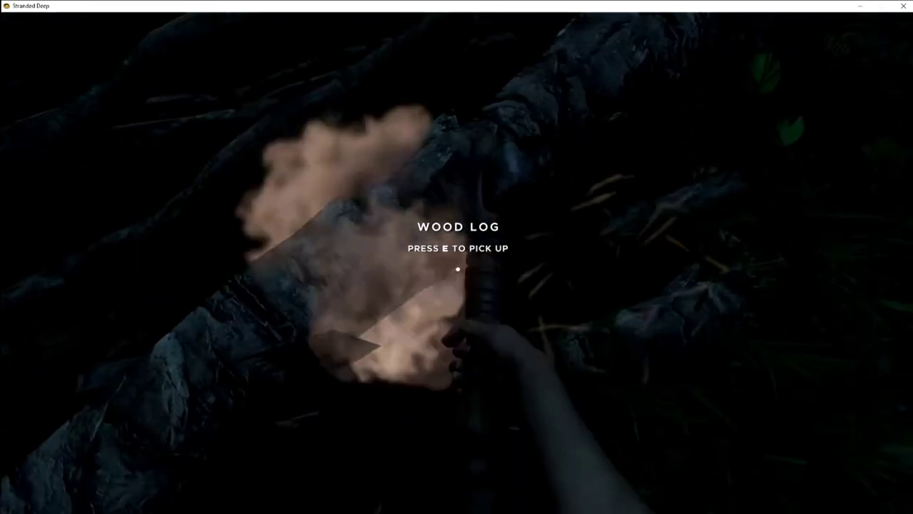
pyautogui.click(458, 269)
pyautogui.click(458, 269)
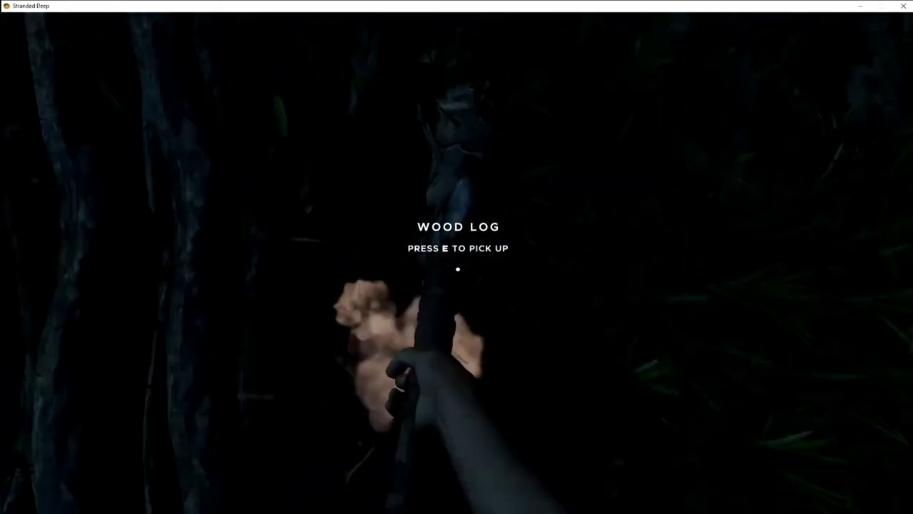
pyautogui.click(459, 269)
pyautogui.click(458, 269)
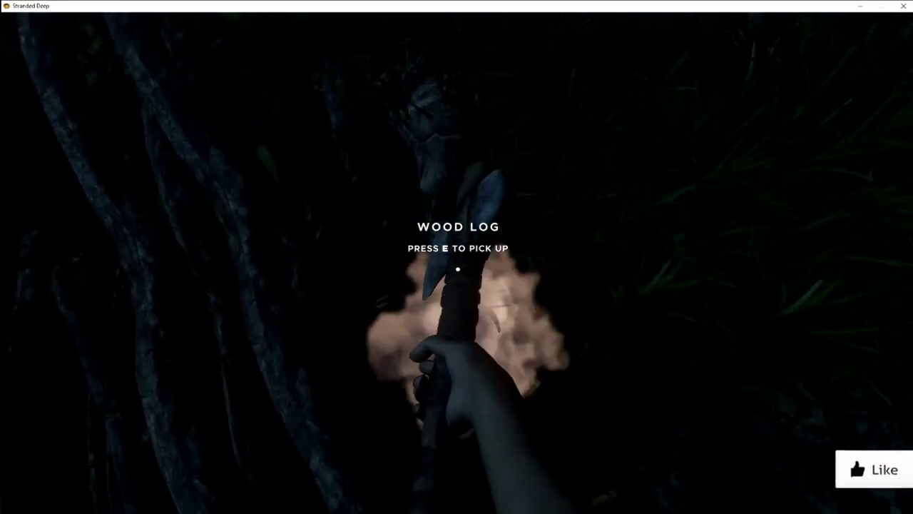
pyautogui.click(458, 269)
pyautogui.press('e')
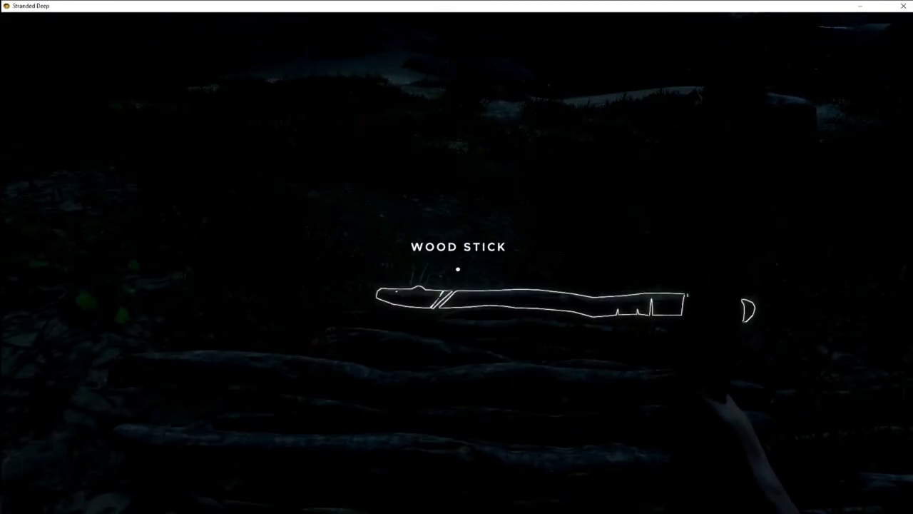
# Browse the building recipes, then equip the refined axe from the backpack.
pyautogui.press('c')
pyautogui.click(812, 37)
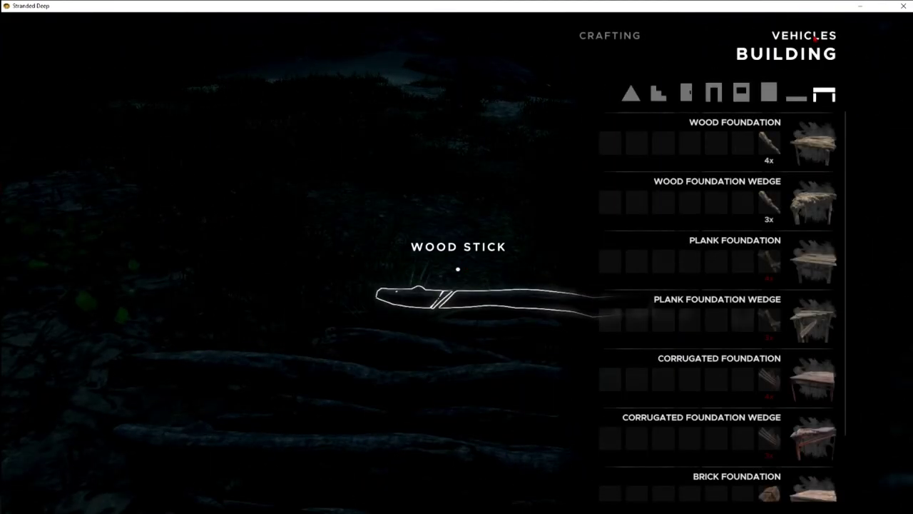
pyautogui.press('c')
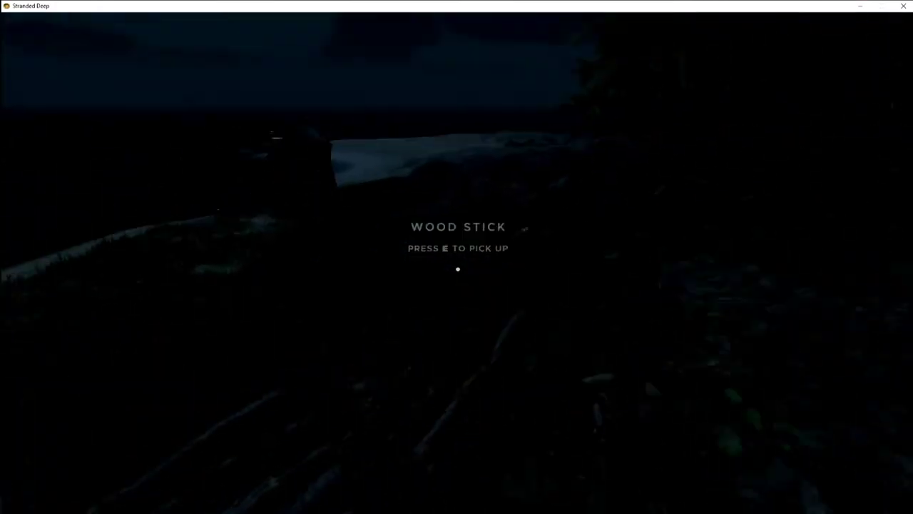
pyautogui.press('Tab')
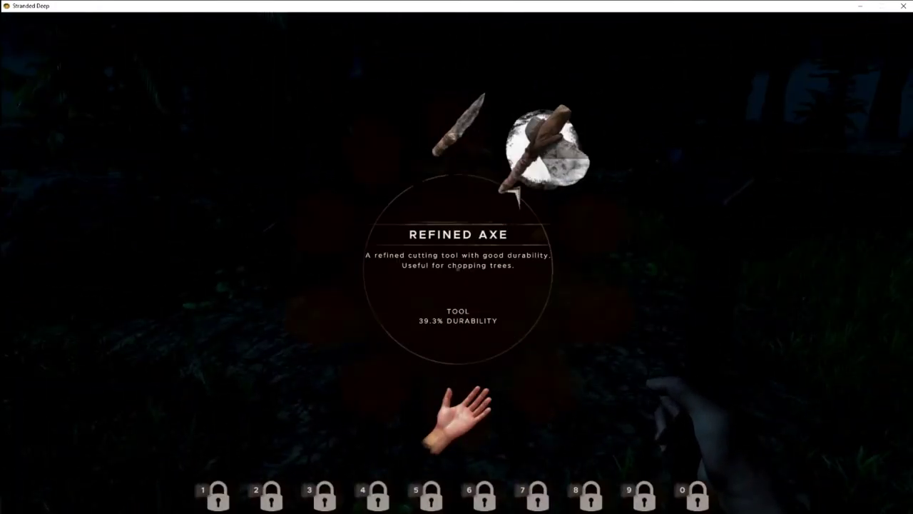
pyautogui.click(515, 195)
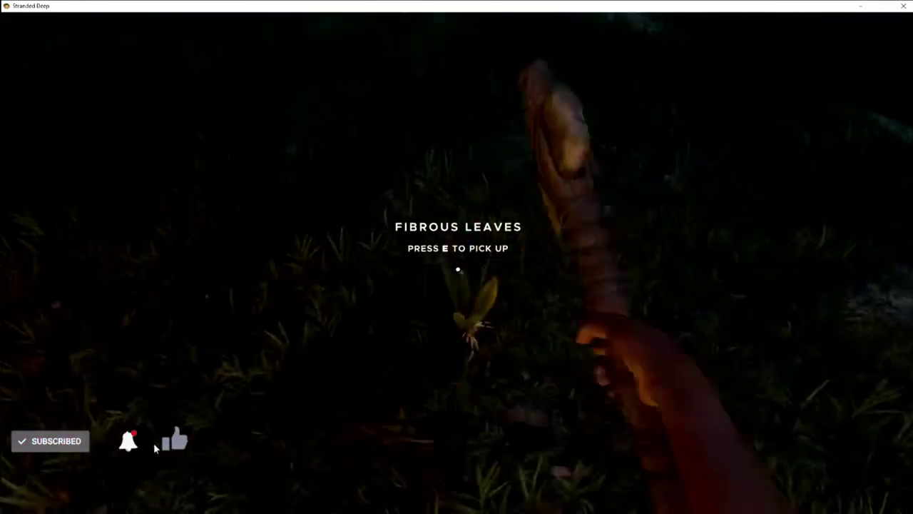
# Gather fibrous leaves and quick-craft three lashings.
pyautogui.press('e')
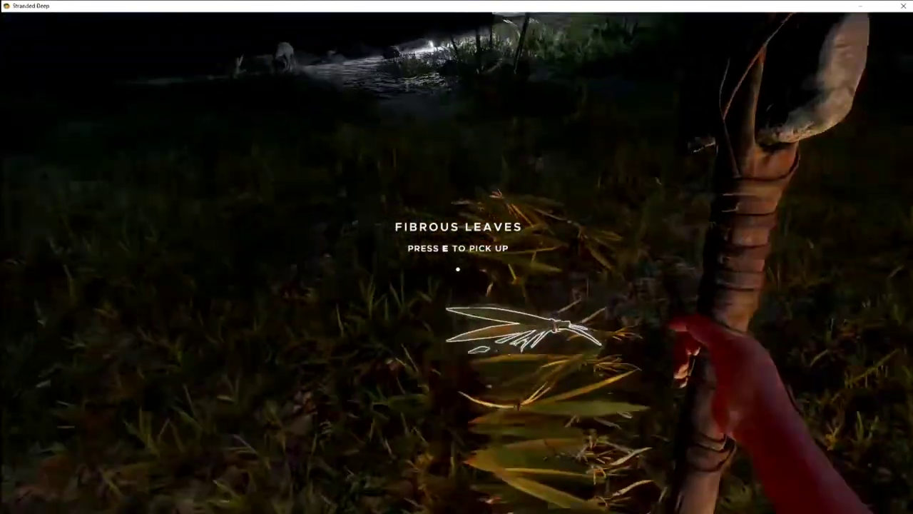
pyautogui.press('e')
pyautogui.press('c')
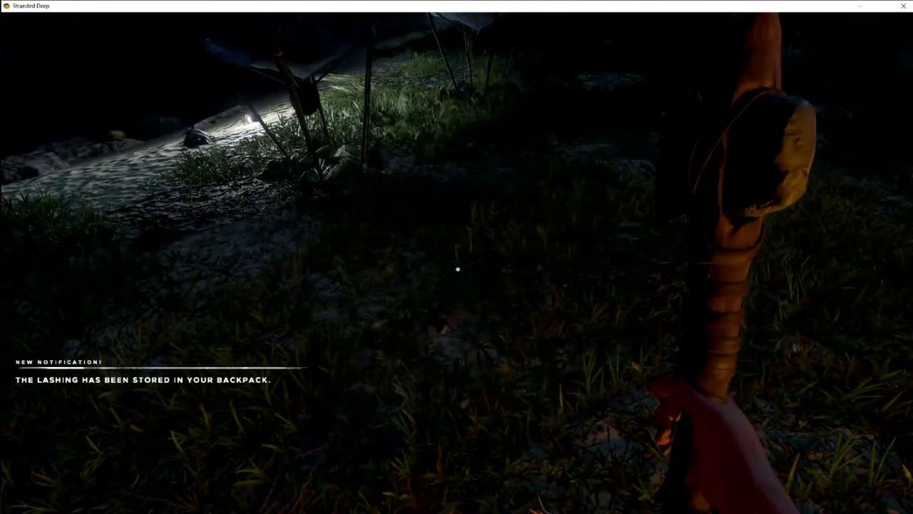
pyautogui.click(458, 207)
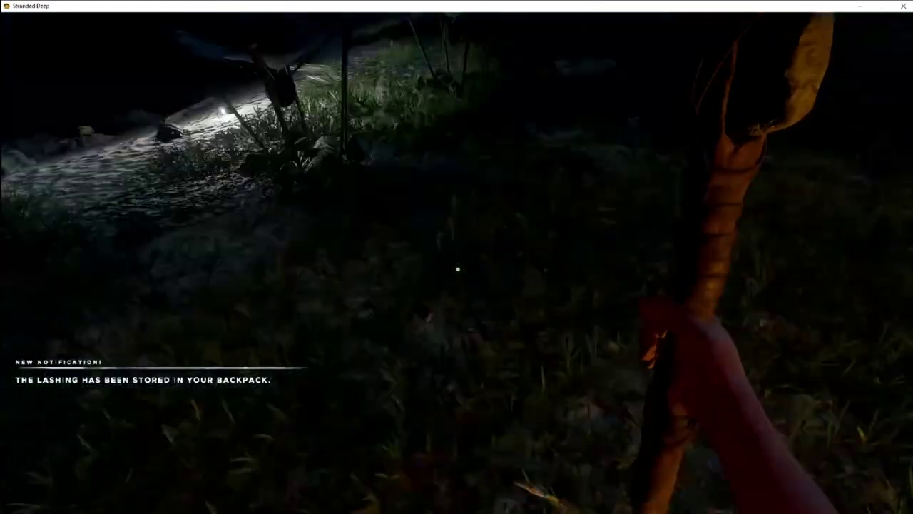
pyautogui.press('c')
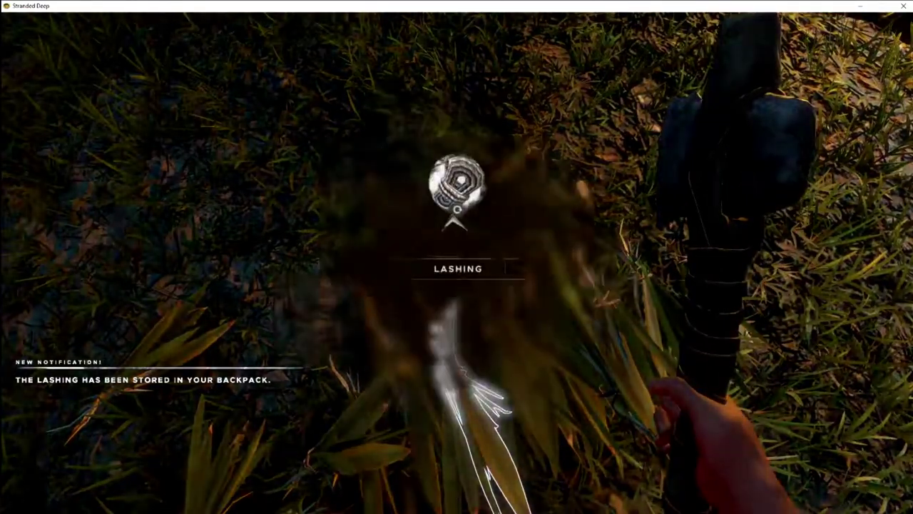
pyautogui.click(458, 207)
pyautogui.press('c')
pyautogui.click(457, 207)
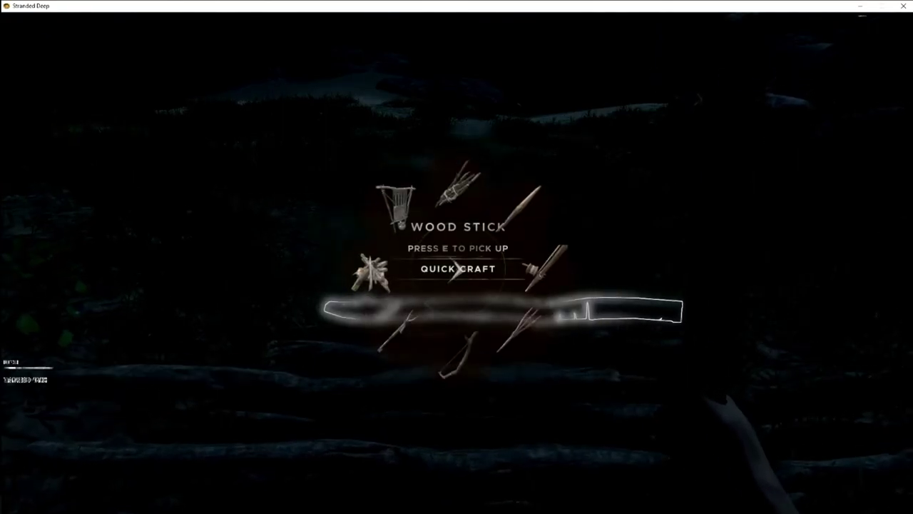
# Collect a stick and view Wood Raft Base: one lashing, 14 wood sticks.
pyautogui.press('e')
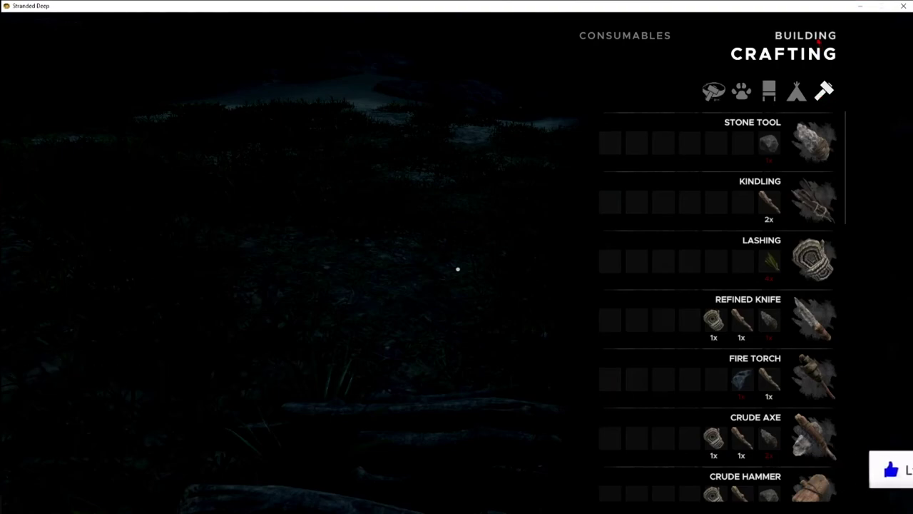
pyautogui.press('q')
pyautogui.press('c')
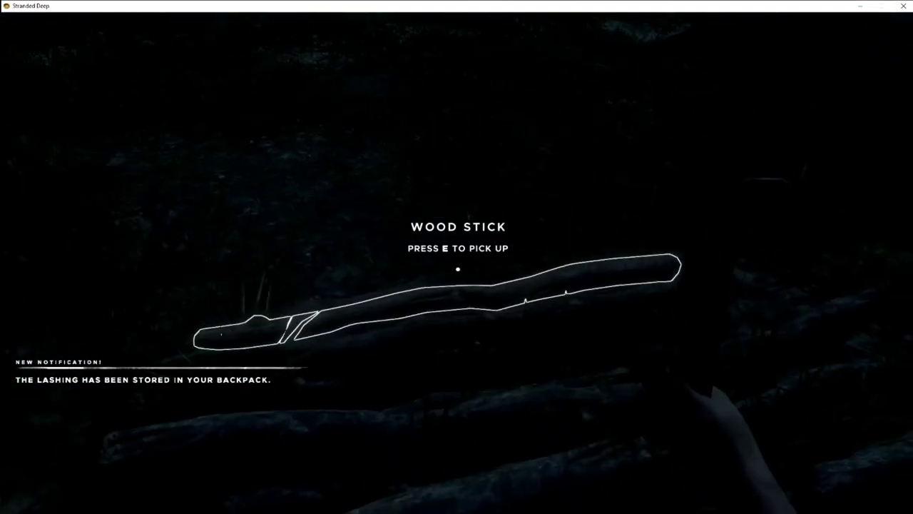
pyautogui.press('c')
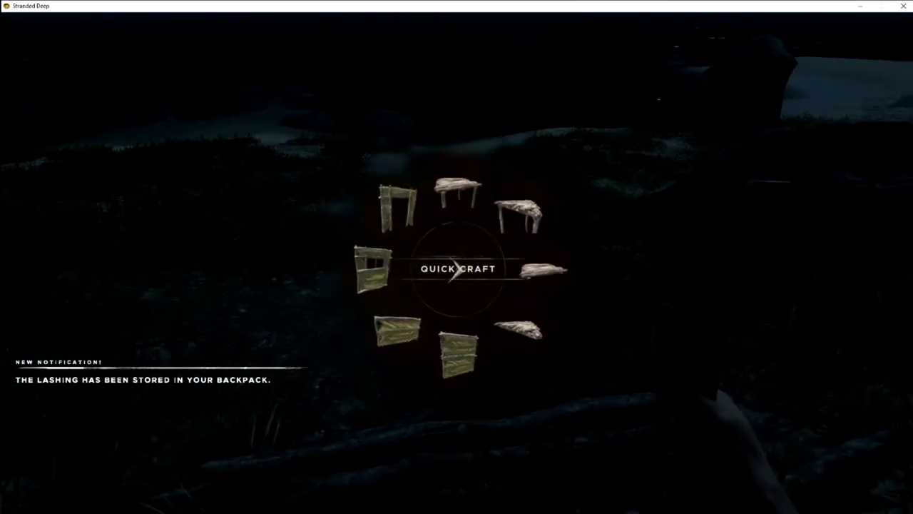
pyautogui.press('c')
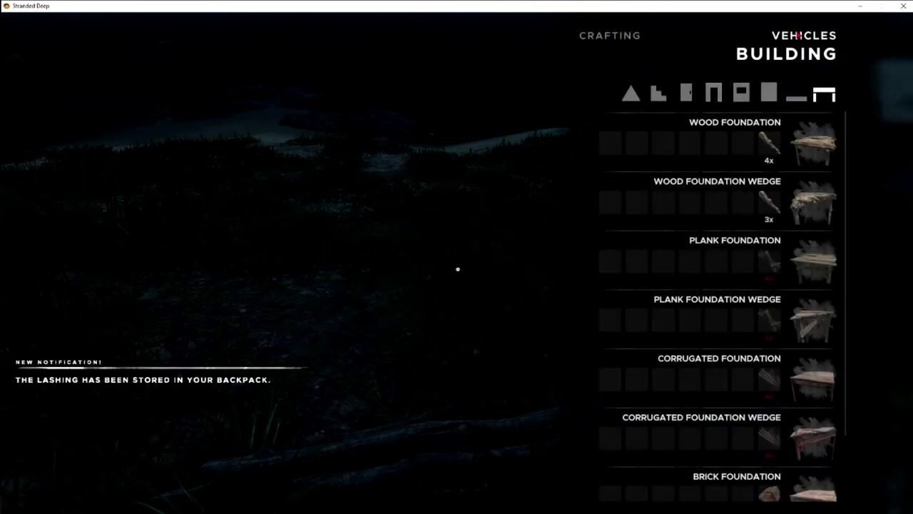
pyautogui.press('e')
pyautogui.press('Down')
pyautogui.press('Down')
pyautogui.press('Down')
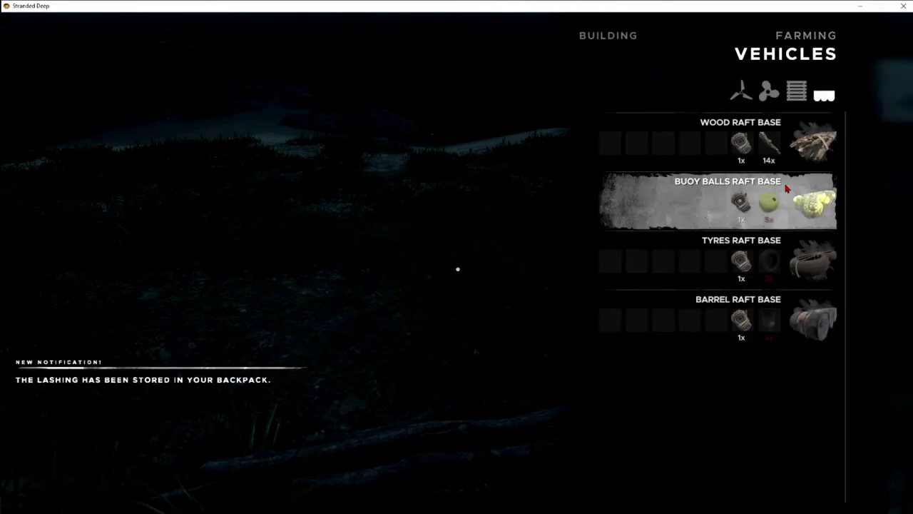
pyautogui.click(787, 188)
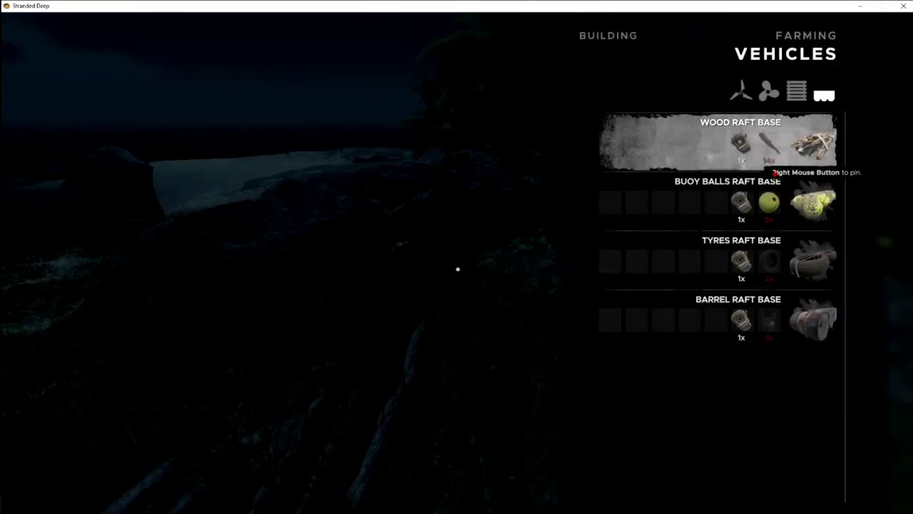
pyautogui.scroll(-1, 721, 199)
# Try placing a wood raft base from the Vehicles recipes and pick up a stick.
pyautogui.press('Escape')
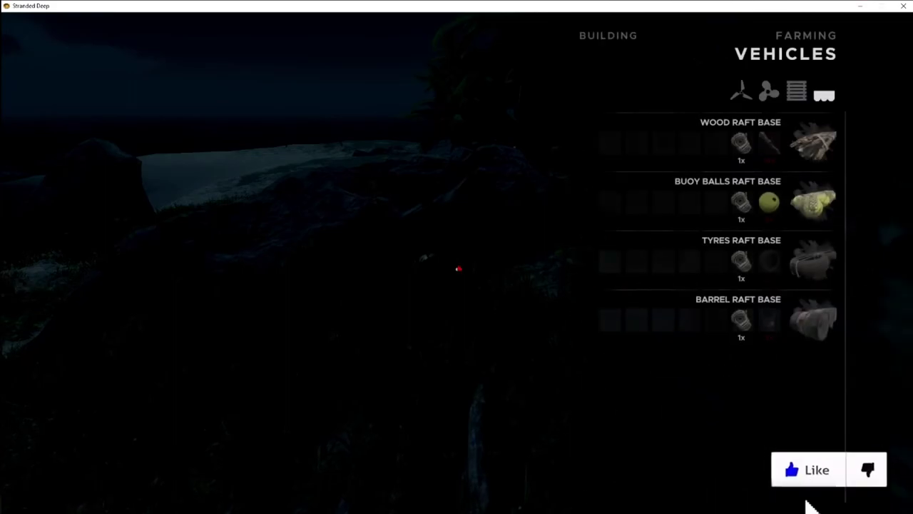
pyautogui.click(692, 187)
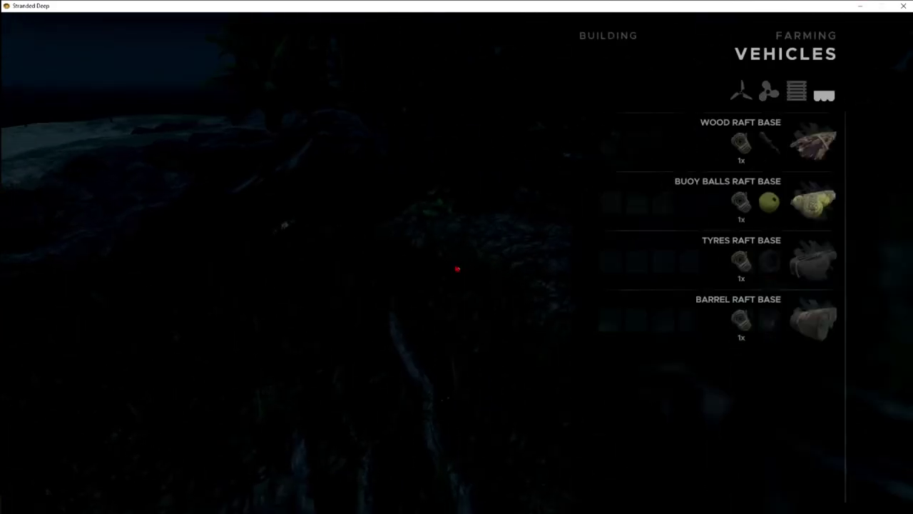
pyautogui.press('c')
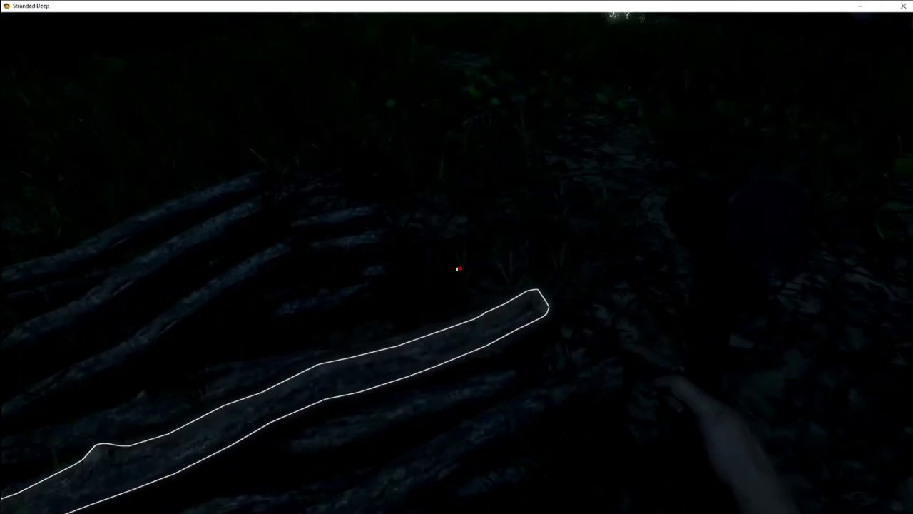
pyautogui.press('c')
pyautogui.click(720, 143)
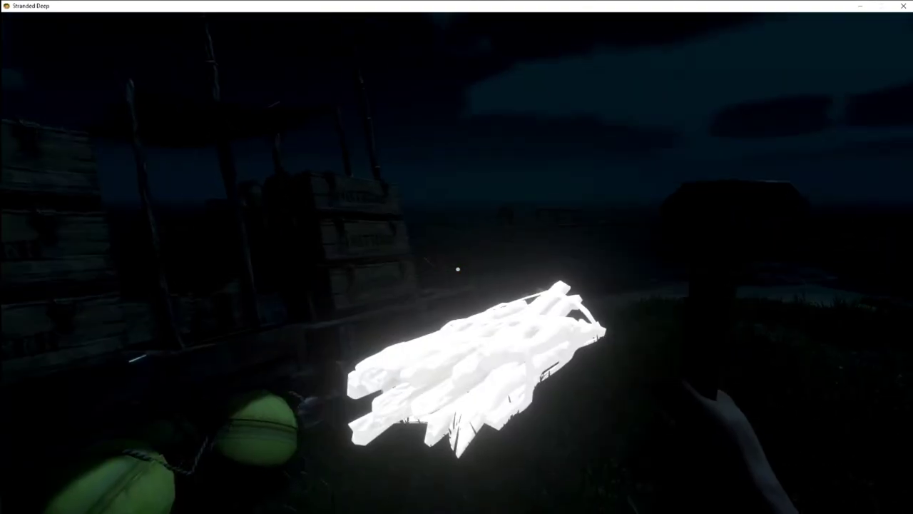
pyautogui.click(459, 269)
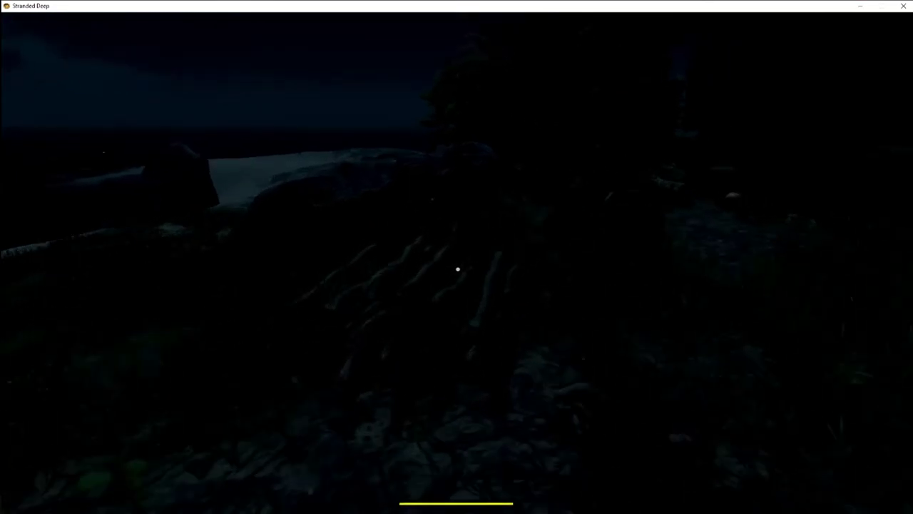
pyautogui.press('e')
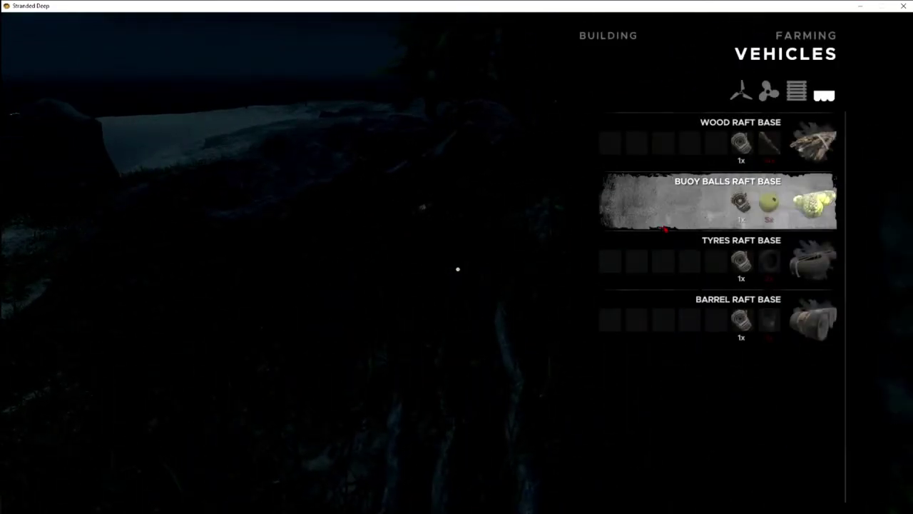
# Pin the Wood Raft Base recipe and bring up its placement preview.
pyautogui.click(754, 149)
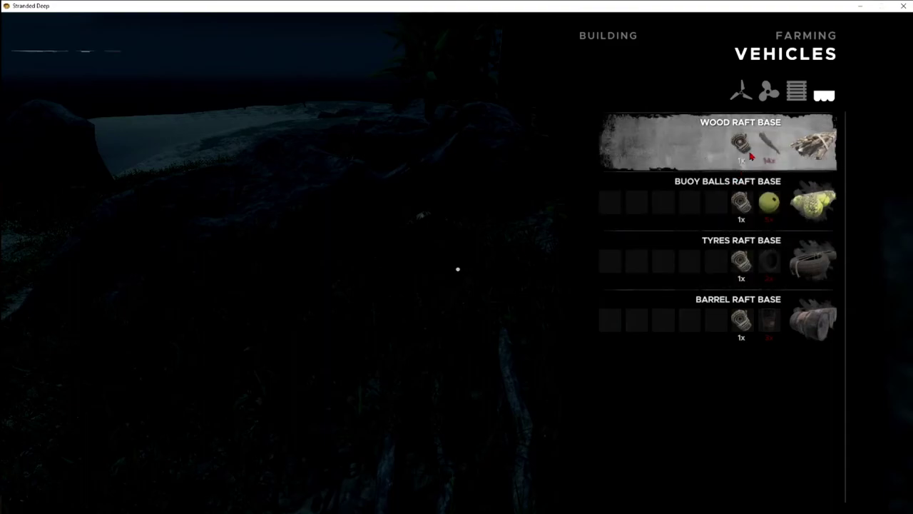
pyautogui.rightClick(751, 155)
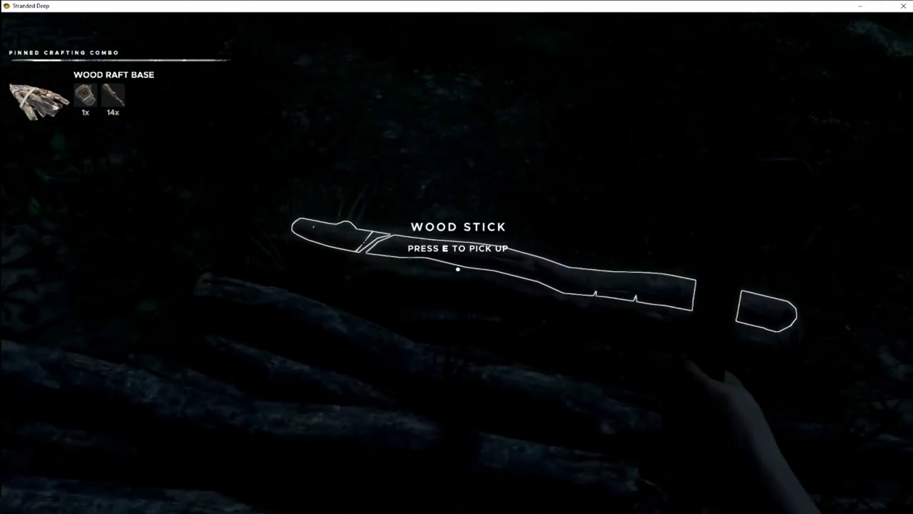
pyautogui.press('c')
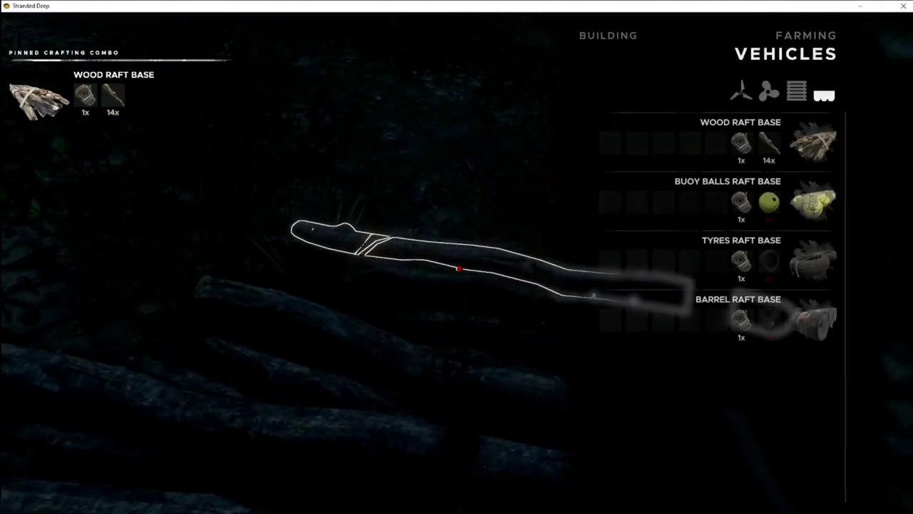
pyautogui.click(699, 148)
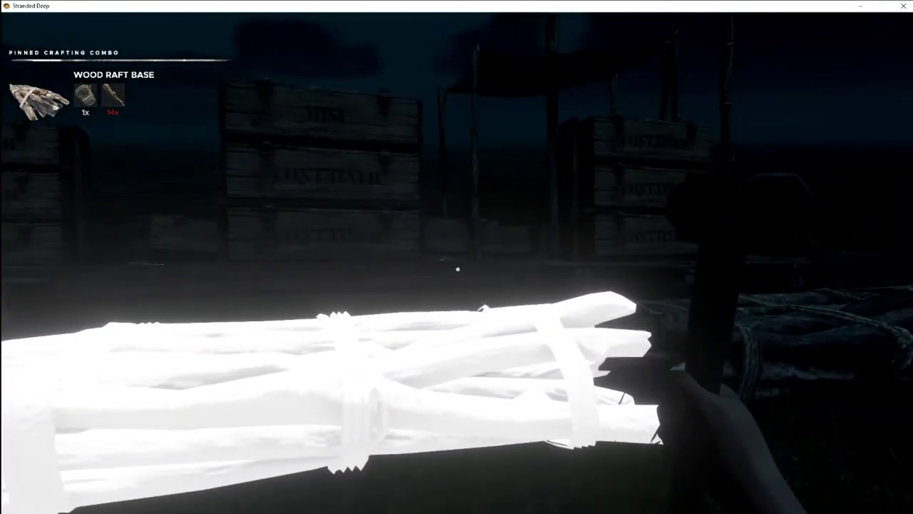
# Place the wood raft base, open the backpack, and collect two wood sticks.
pyautogui.click(458, 269)
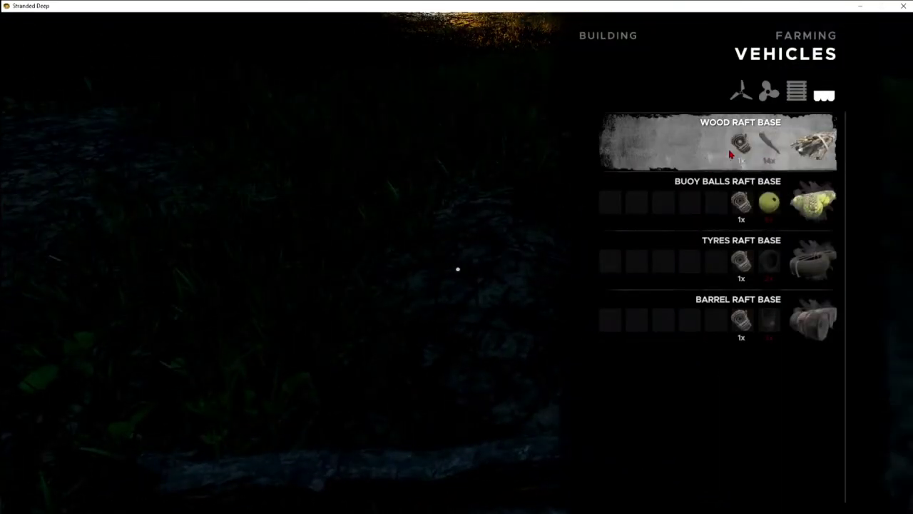
pyautogui.press('c')
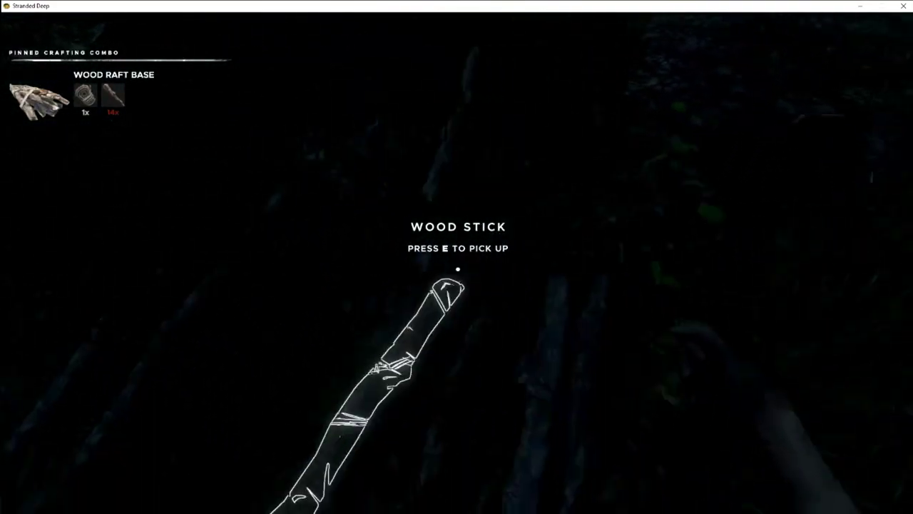
pyautogui.press('Tab')
pyautogui.press('Tab')
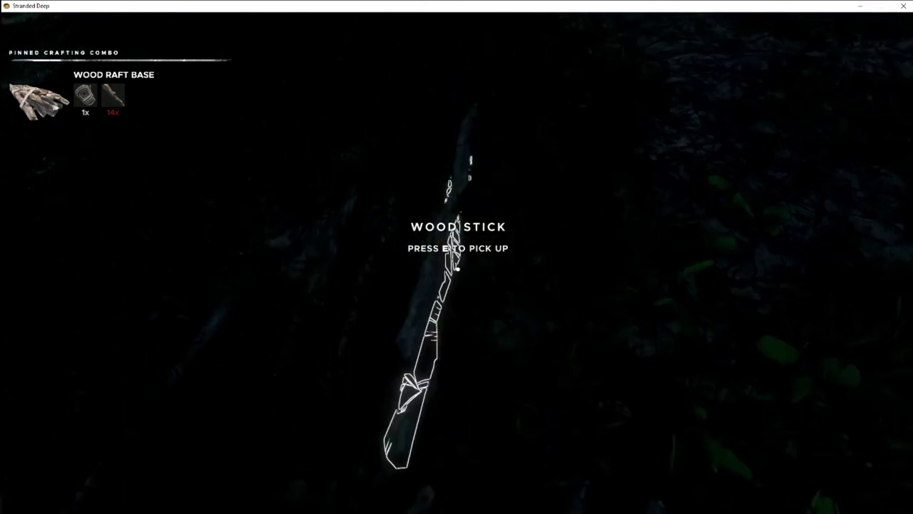
pyautogui.press('e')
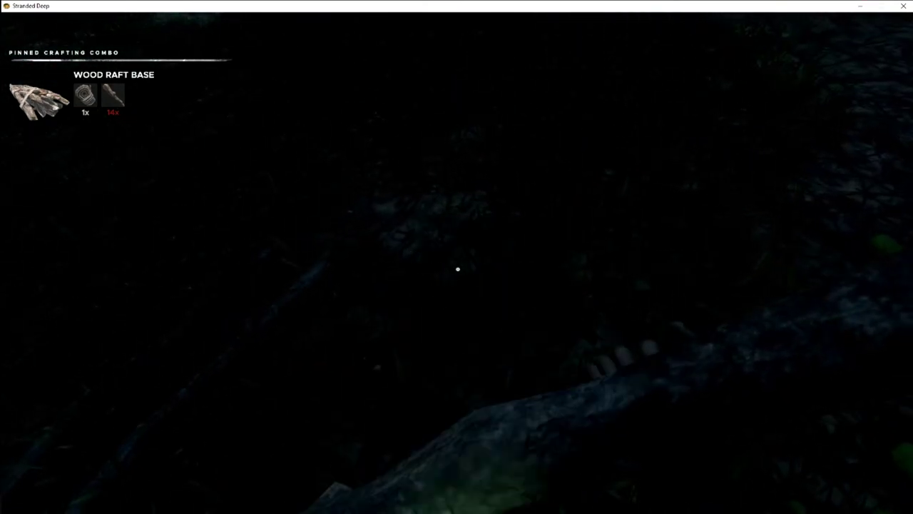
pyautogui.press('e')
pyautogui.press('e')
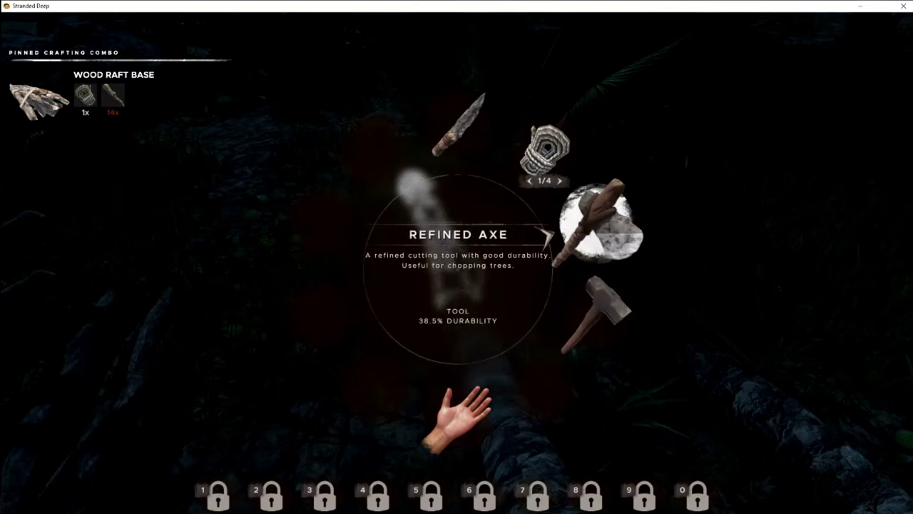
# Equip the refined axe and split the wood log into sticks, reaching 14.
pyautogui.click(600, 221)
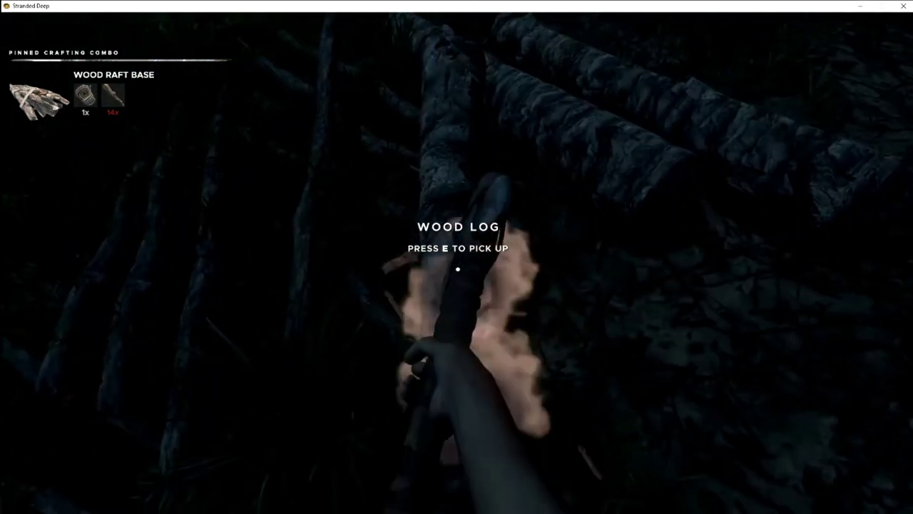
pyautogui.click(459, 269)
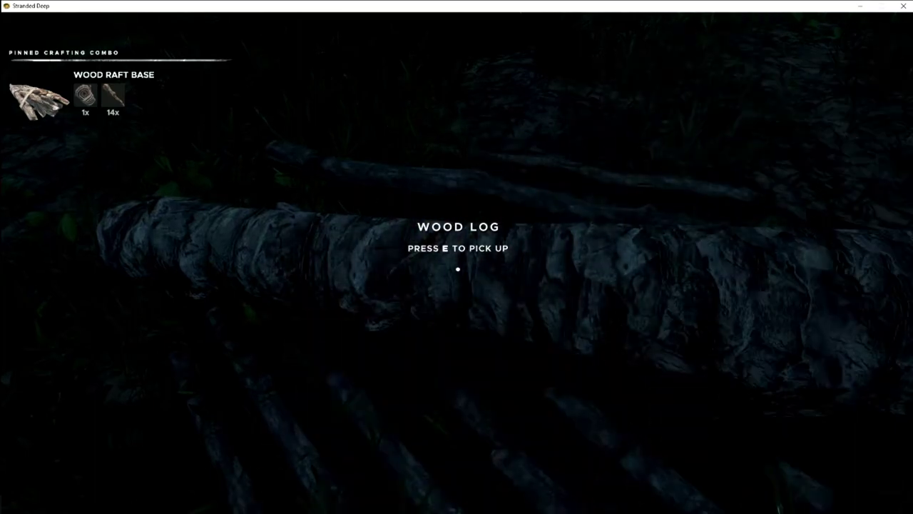
pyautogui.click(457, 269)
pyautogui.click(457, 269)
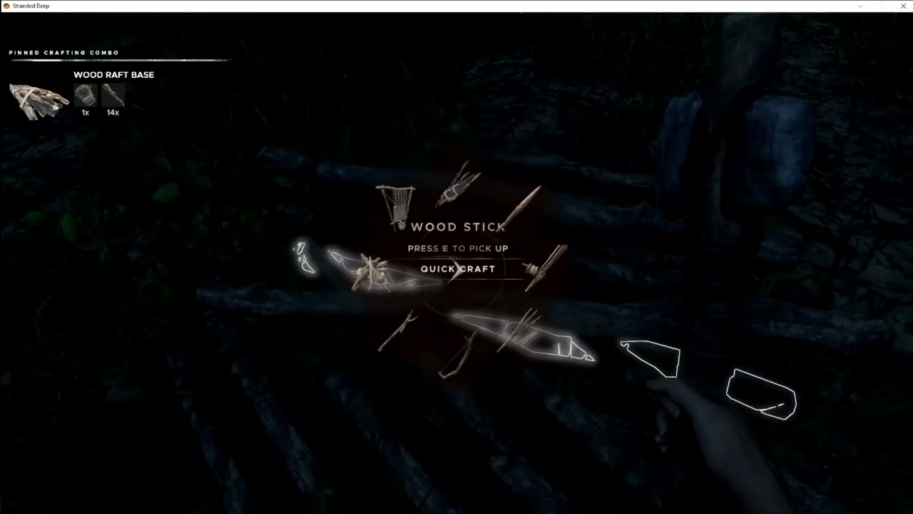
# Open the Vehicles recipes and start placing a Wood Raft Base.
pyautogui.press('c')
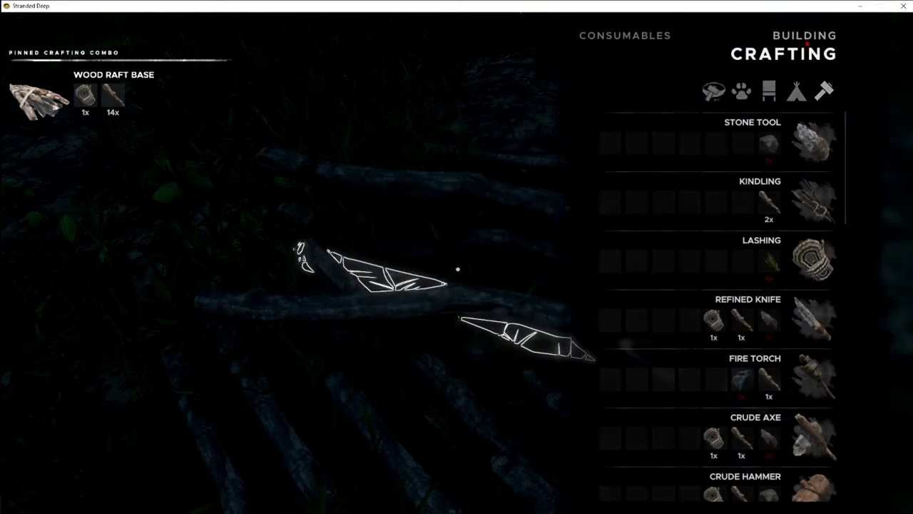
pyautogui.press('Tab')
pyautogui.press('c')
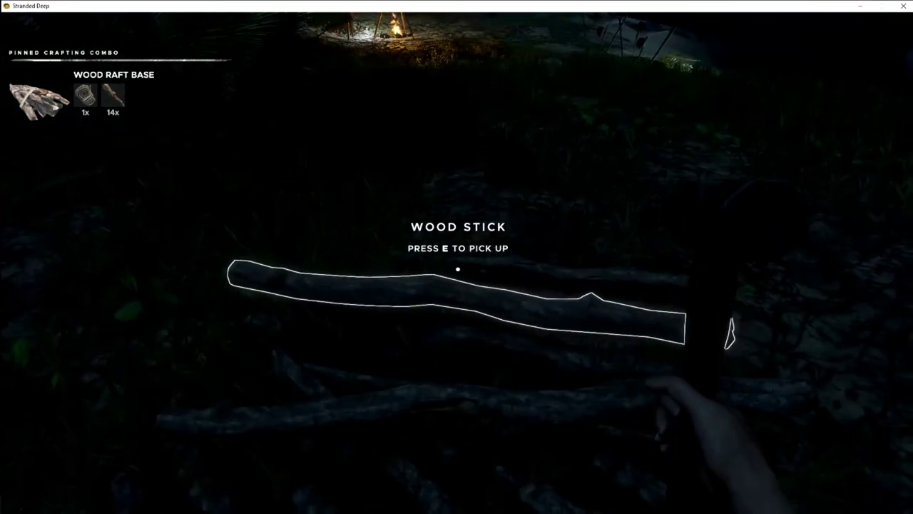
pyautogui.press('c')
pyautogui.press('c')
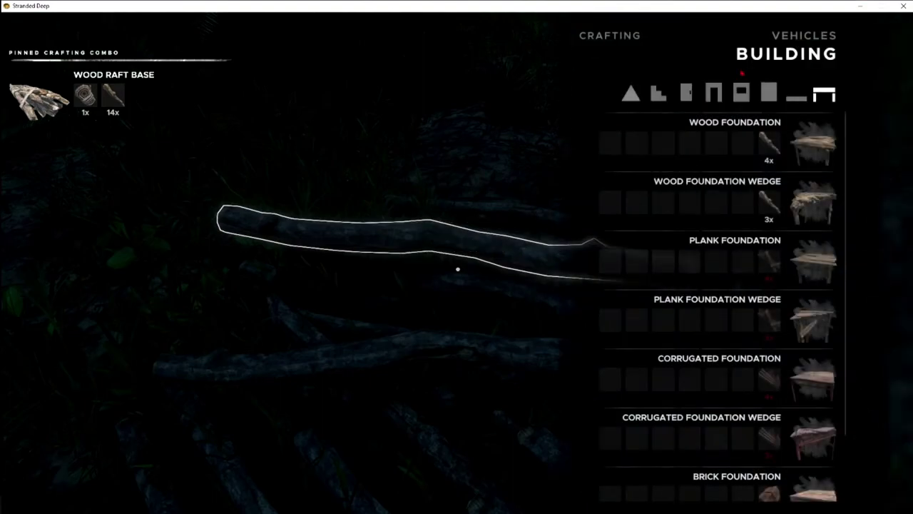
pyautogui.press('Tab')
pyautogui.click(775, 141)
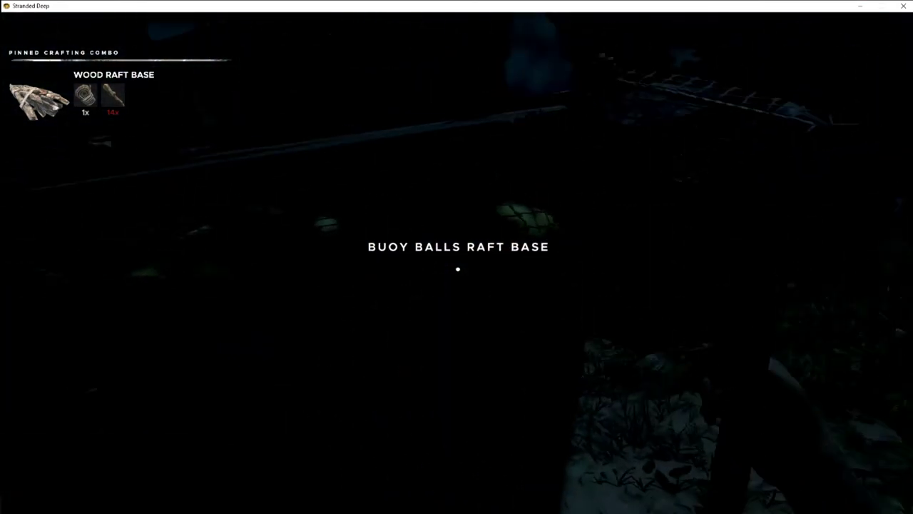
# Climb onto the raft, grab a stick, and retry Wood Raft Base, still short on sticks.
pyautogui.press('space')
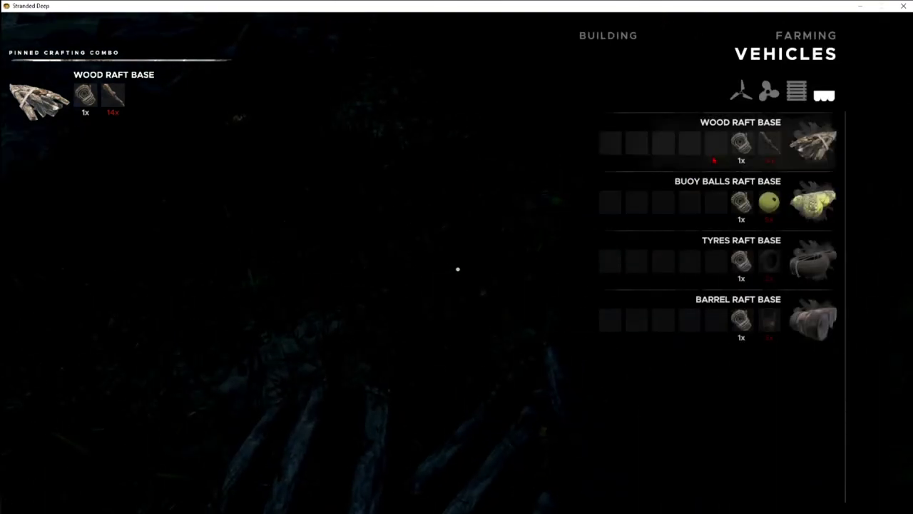
pyautogui.press('c')
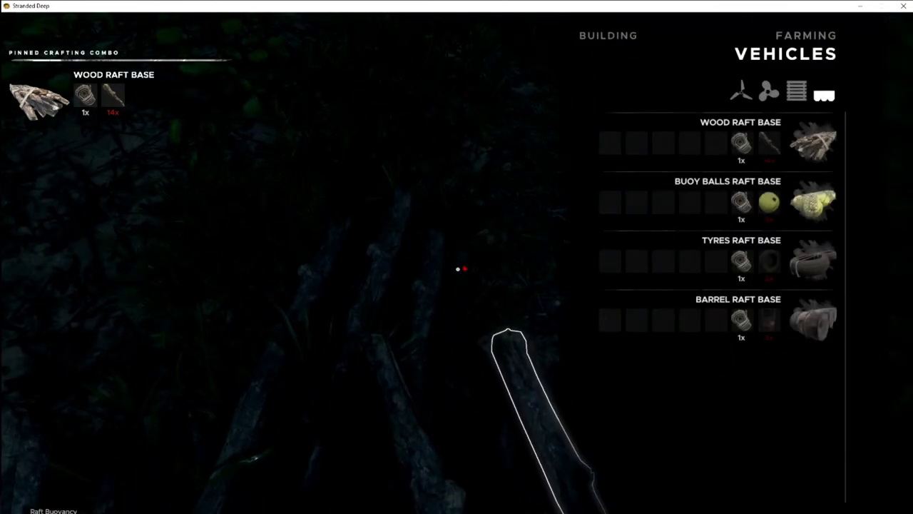
pyautogui.press('c')
pyautogui.press('c')
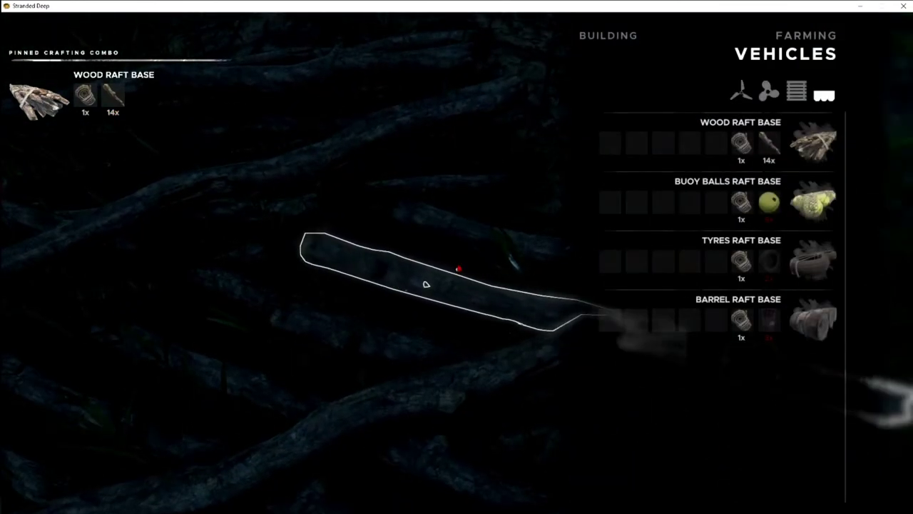
pyautogui.click(754, 149)
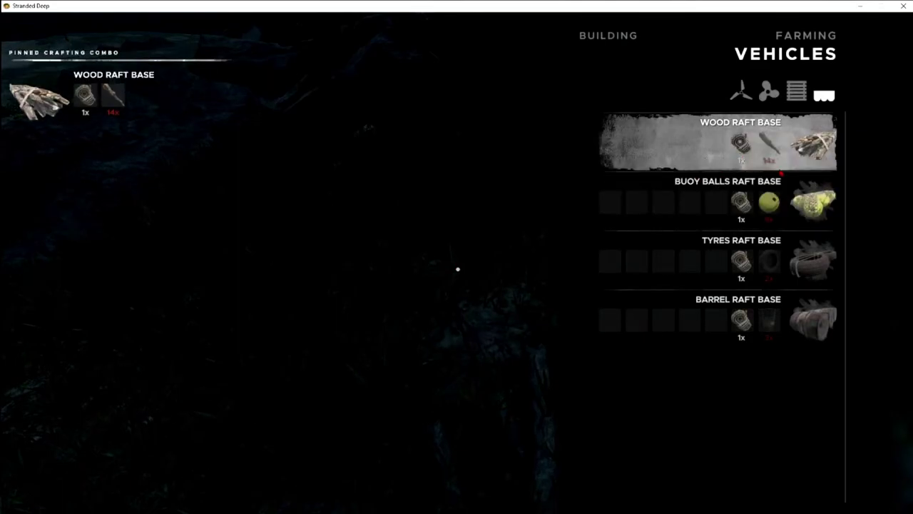
pyautogui.press('c')
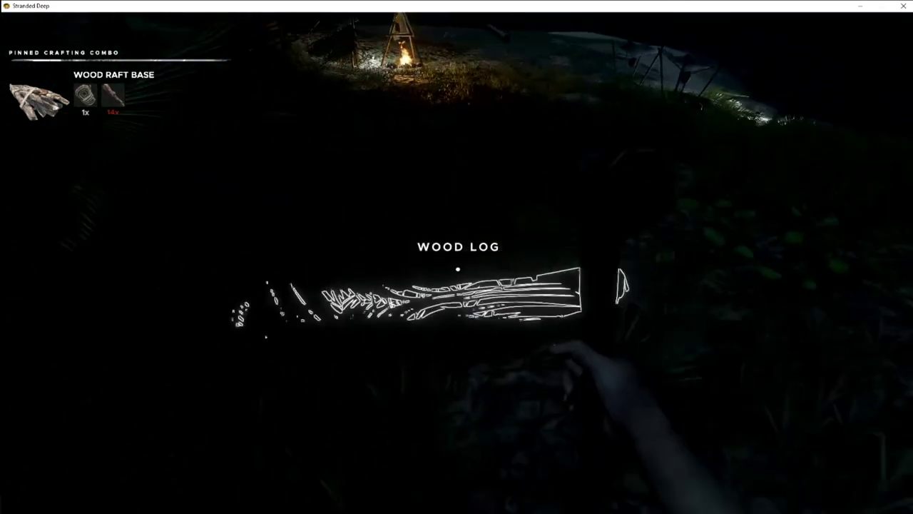
# Move a wood log near the campfire and chop it into sticks.
pyautogui.press('Tab')
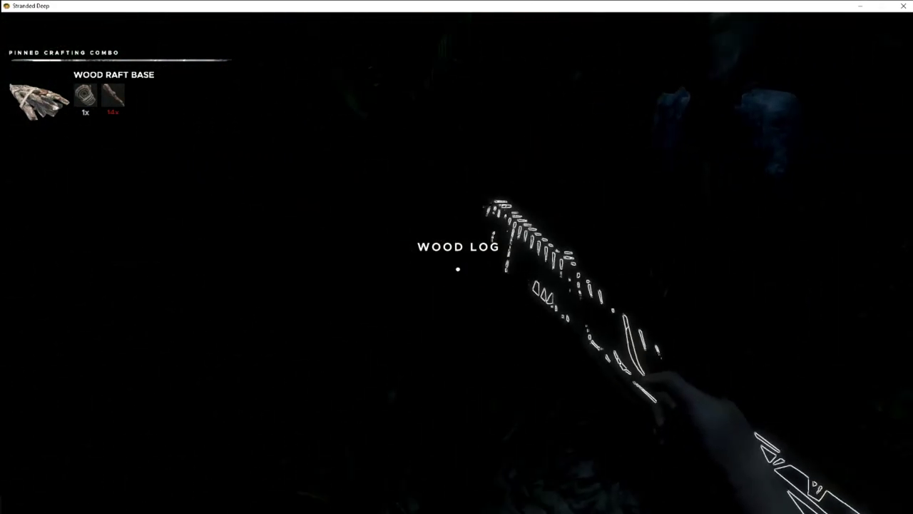
pyautogui.click(458, 270)
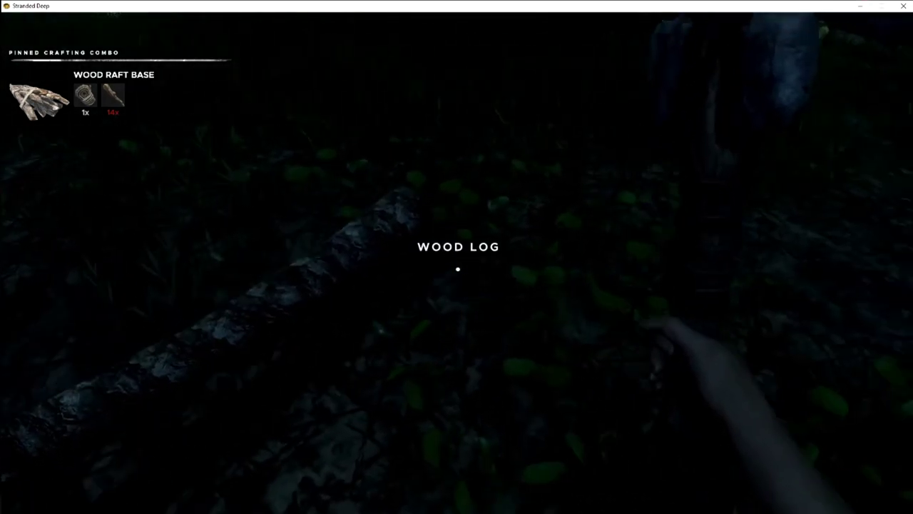
pyautogui.rightClick(458, 270)
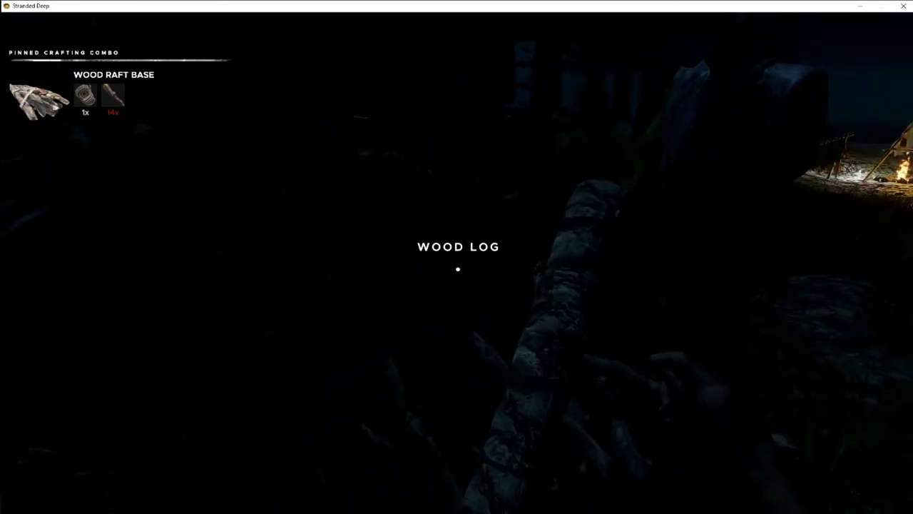
pyautogui.rightClick(459, 270)
pyautogui.click(458, 270)
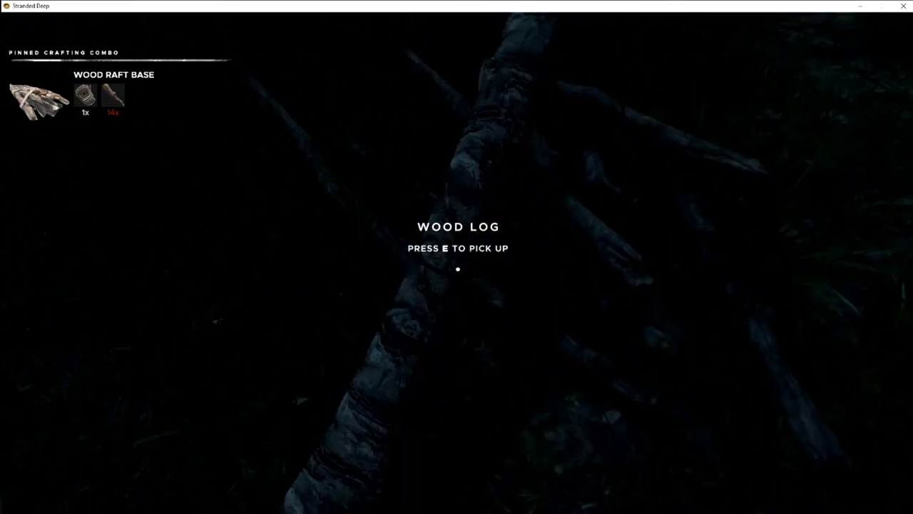
pyautogui.click(458, 270)
pyautogui.click(459, 270)
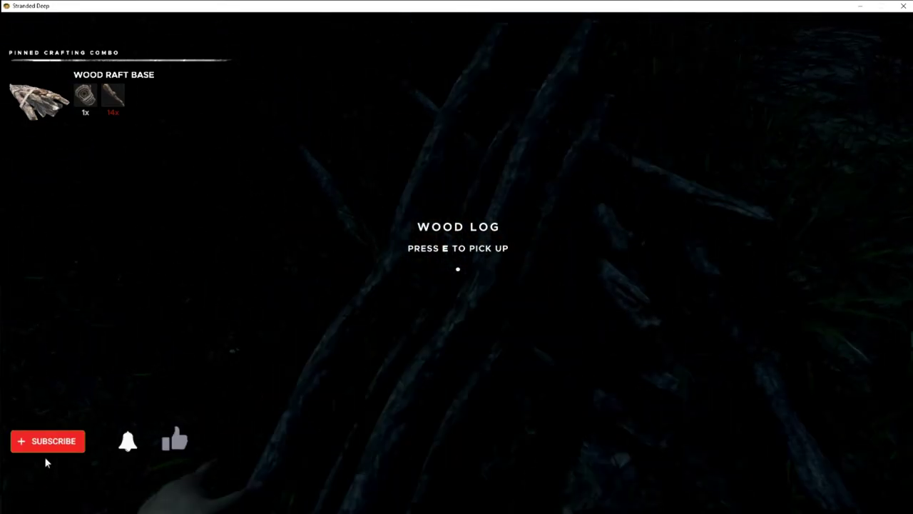
pyautogui.click(458, 270)
# Pick up the wood sticks and a log, then chop another wood log.
pyautogui.press('e')
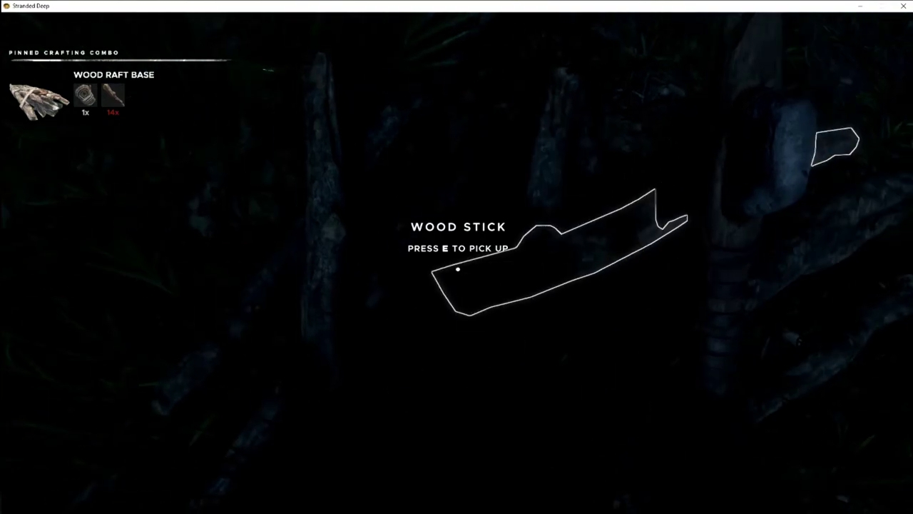
pyautogui.press('e')
pyautogui.press('e')
pyautogui.press('Tab')
pyautogui.press('Tab')
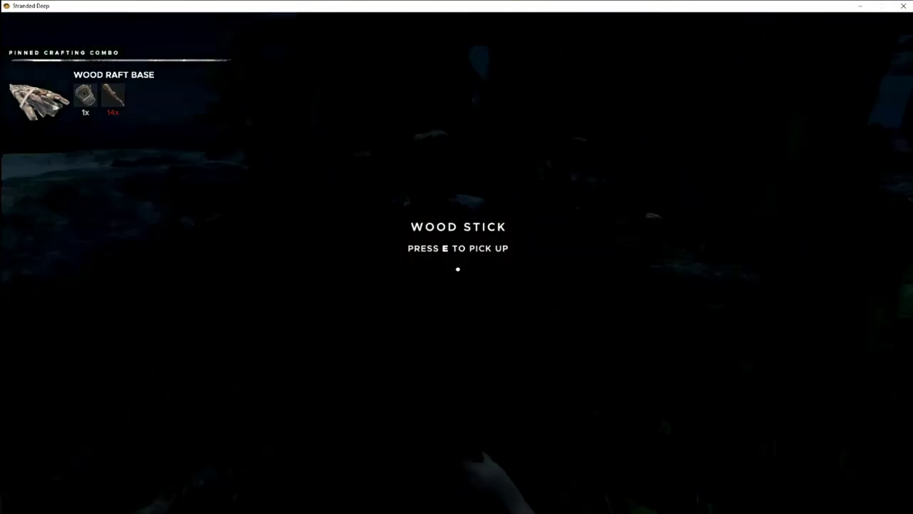
pyautogui.click(458, 269)
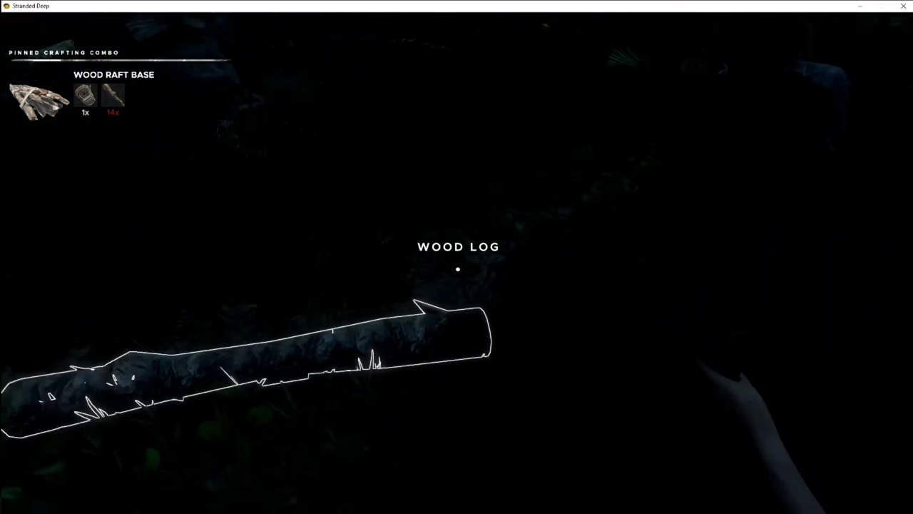
pyautogui.press('e')
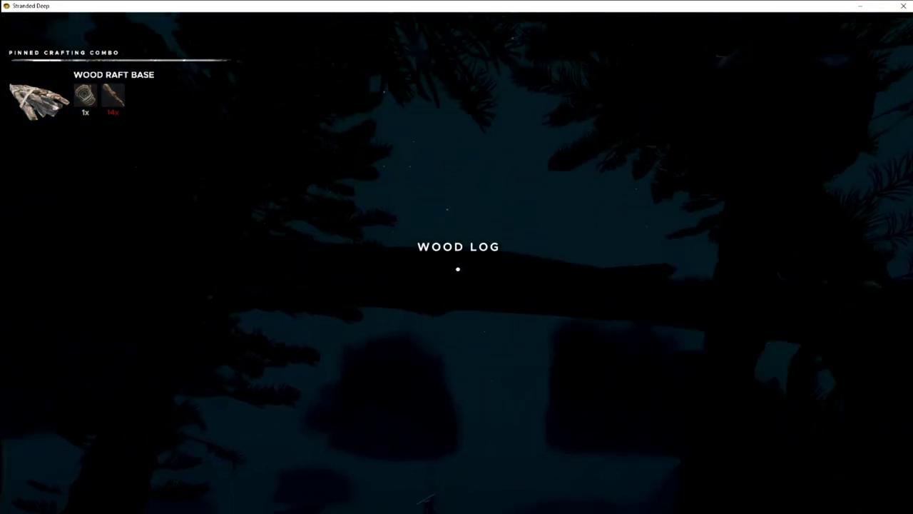
pyautogui.click(459, 269)
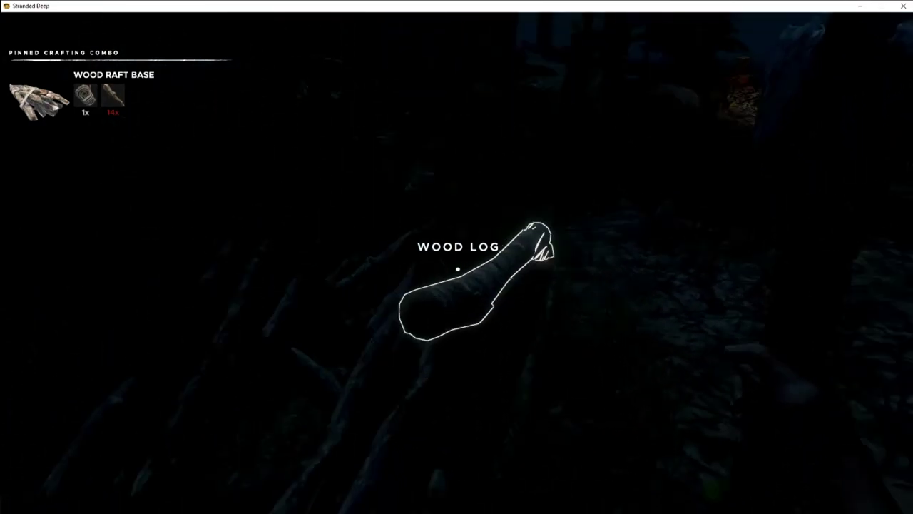
pyautogui.click(458, 269)
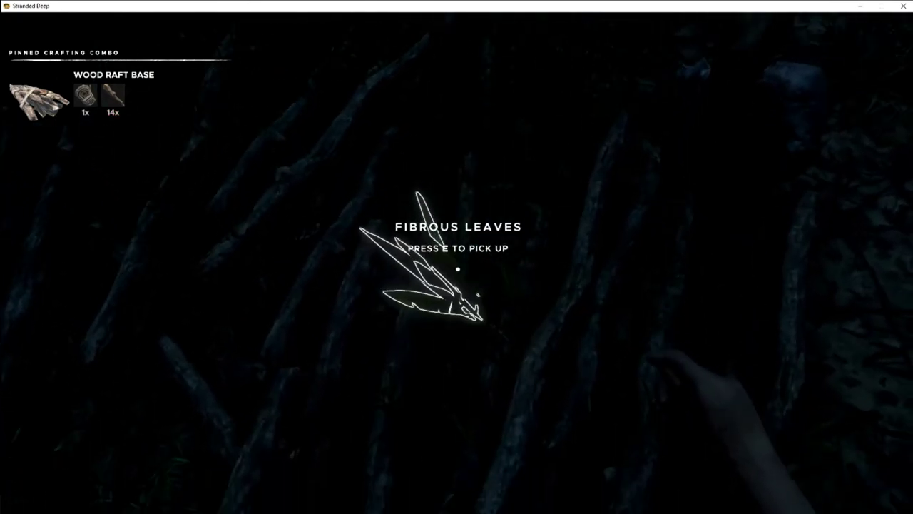
# Pick up fibrous leaves, check the backpack, and collect more wood sticks.
pyautogui.press('e')
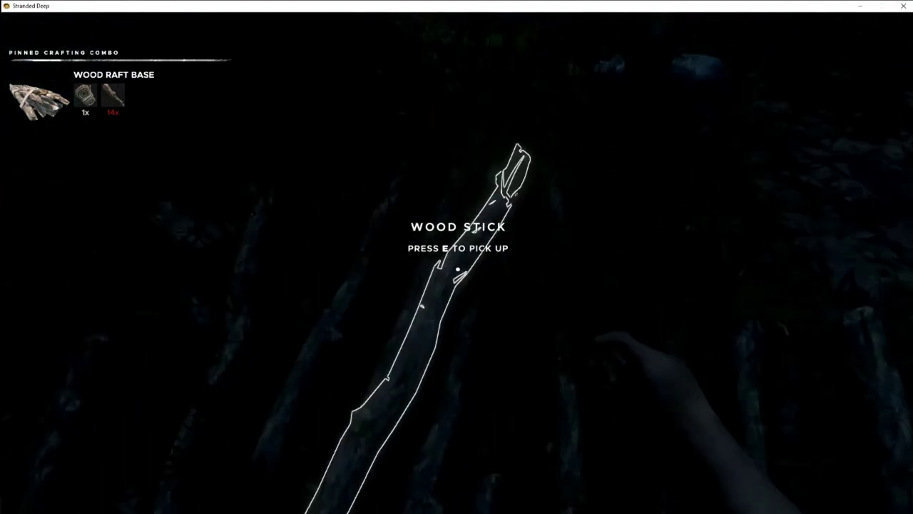
pyautogui.press('Tab')
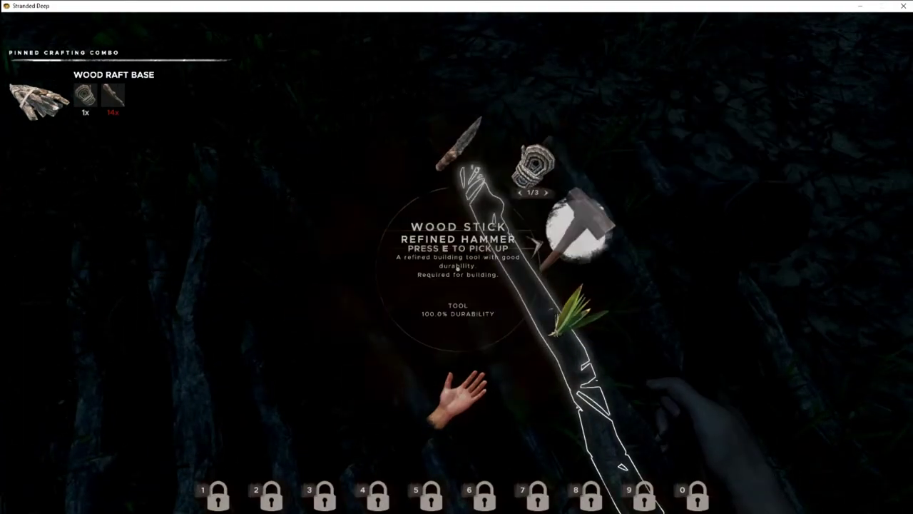
pyautogui.press('Tab')
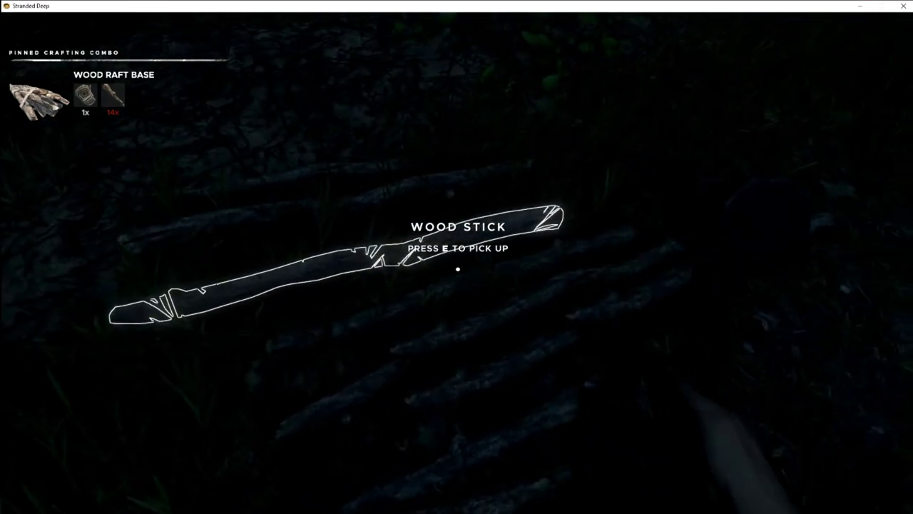
pyautogui.press('e')
pyautogui.press('e')
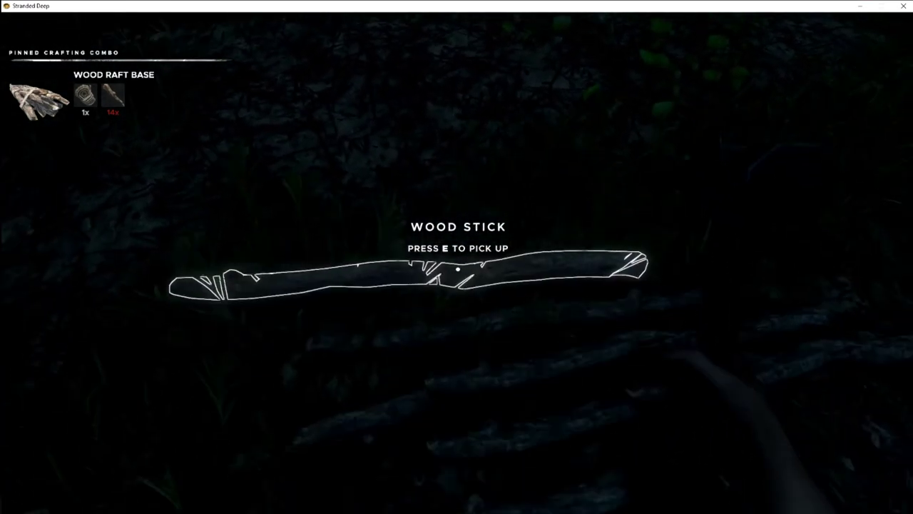
pyautogui.press('e')
pyautogui.press('e')
pyautogui.press('e')
pyautogui.press('e')
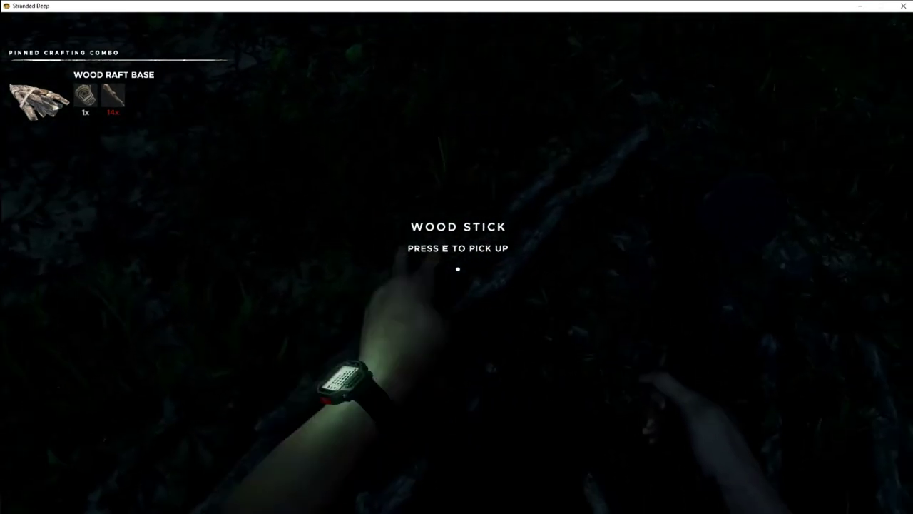
pyautogui.press('e')
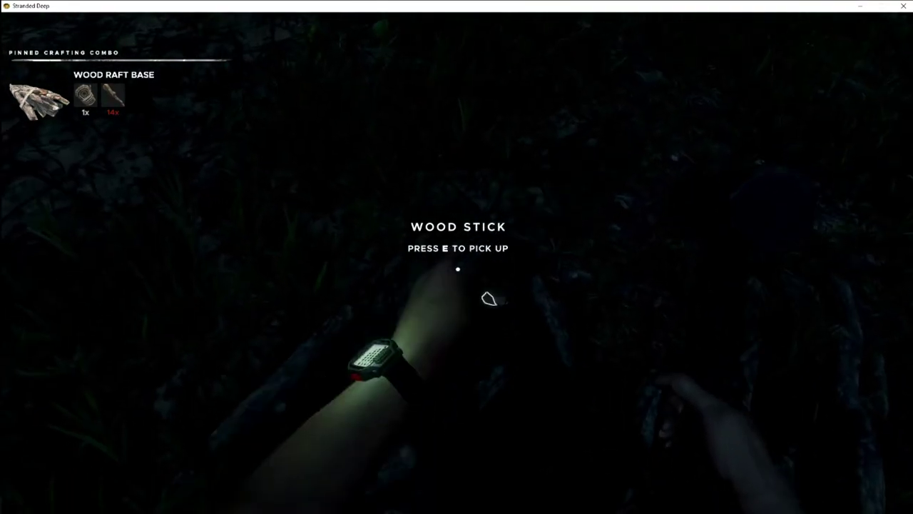
pyautogui.press('e')
pyautogui.press('e')
pyautogui.press('e')
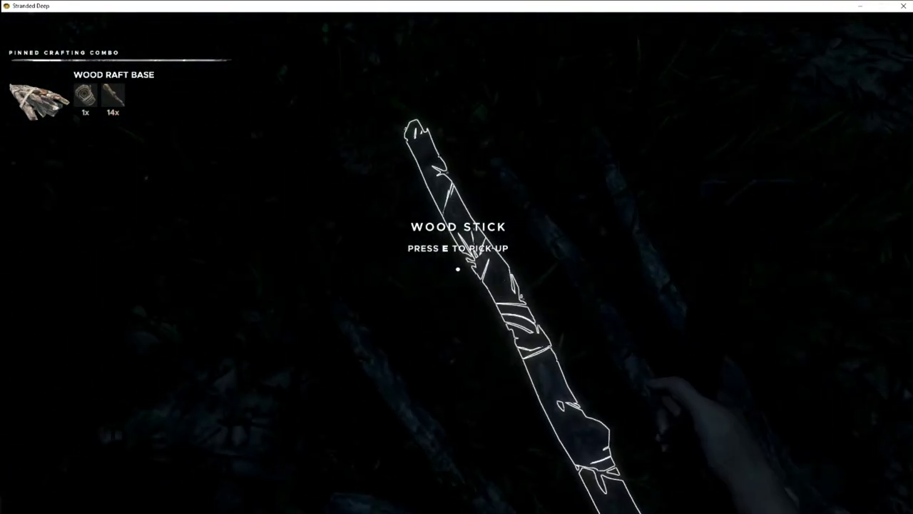
# Place a Wood Raft Base from the vehicle crafting list on the ground.
pyautogui.press('c')
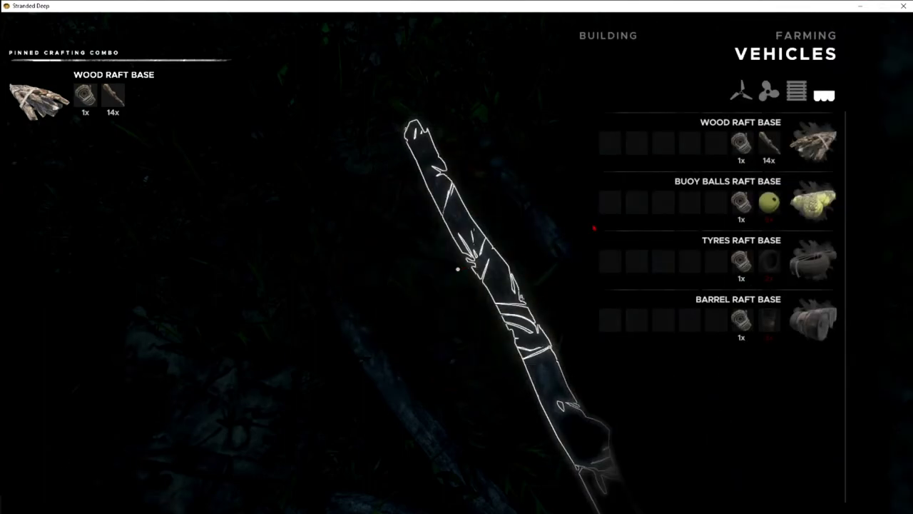
pyautogui.click(743, 147)
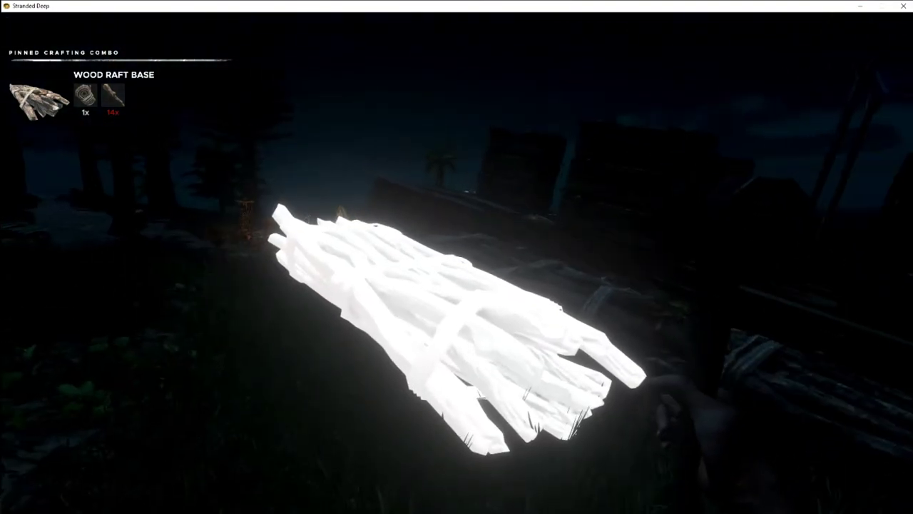
pyautogui.click(457, 269)
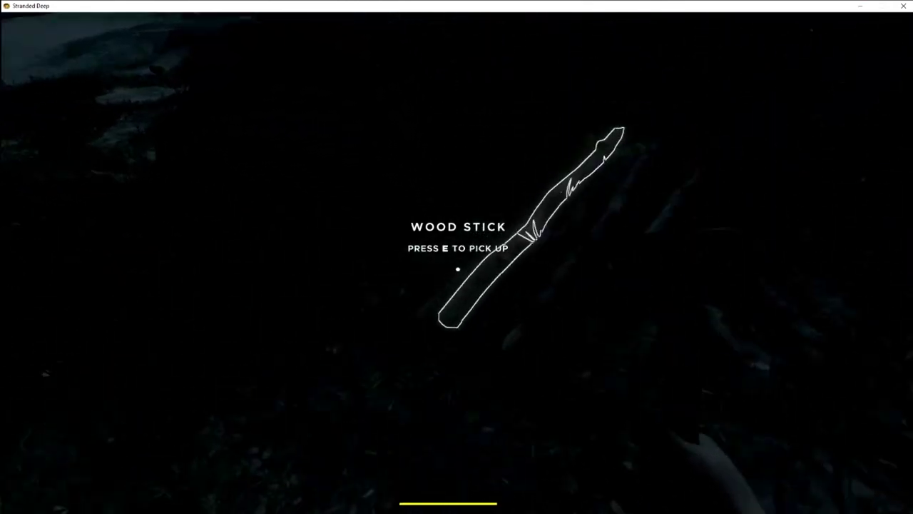
# Pick up two nearby wood sticks and check them in the backpack.
pyautogui.press('e')
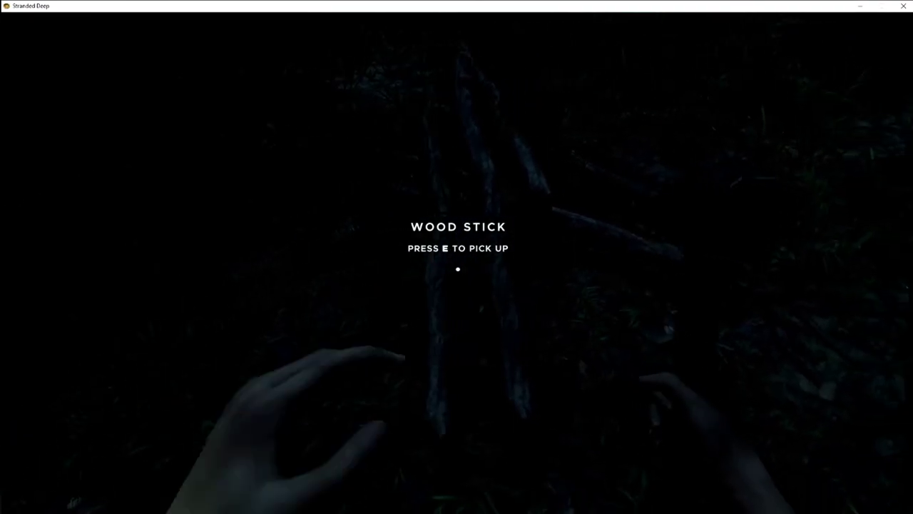
pyautogui.press('e')
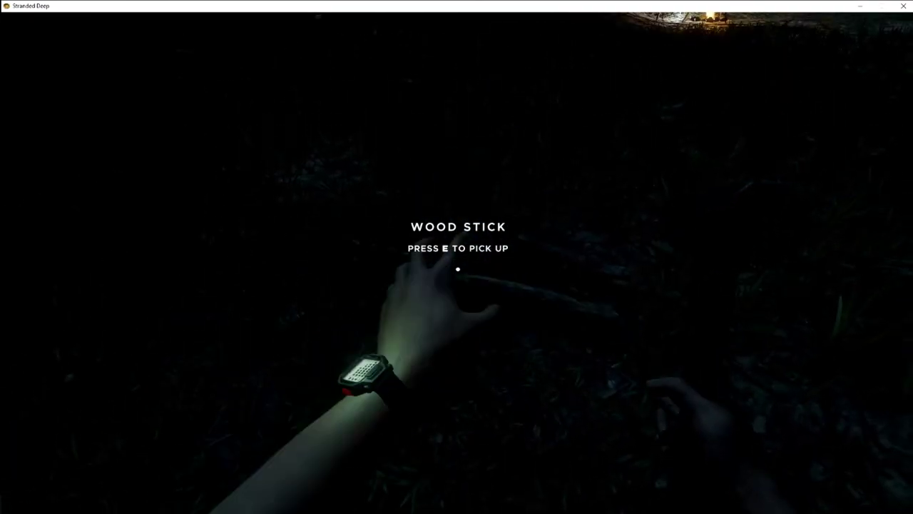
pyautogui.press('Tab')
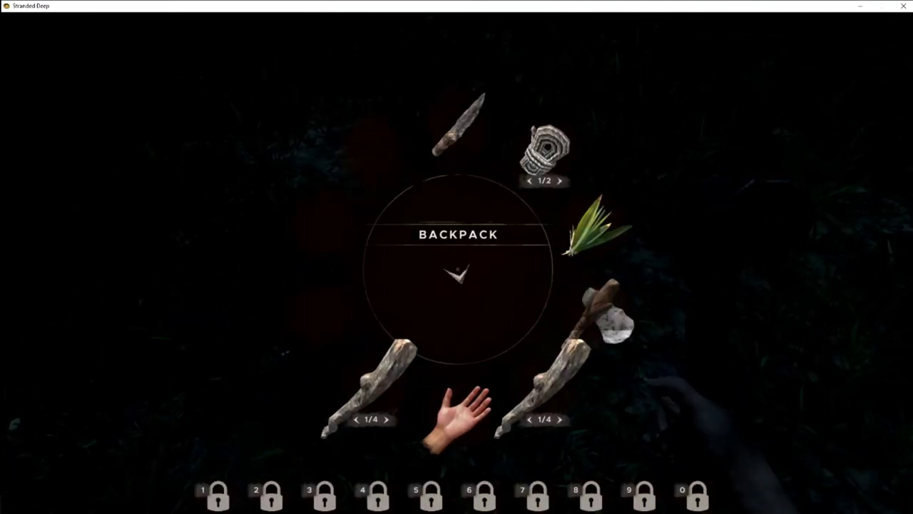
# Chop the wood log with the axe and pick up a resulting wood stick.
pyautogui.press('Tab')
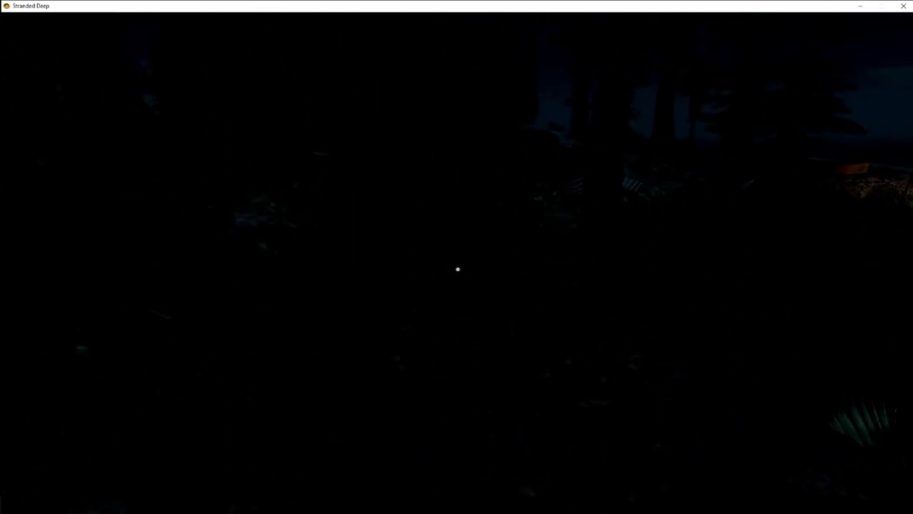
pyautogui.press('Tab')
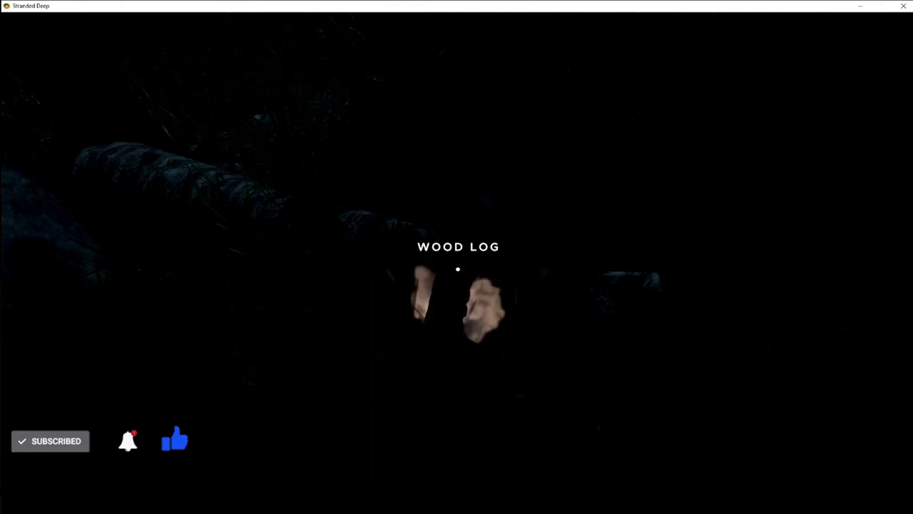
pyautogui.click(457, 269)
pyautogui.click(457, 269)
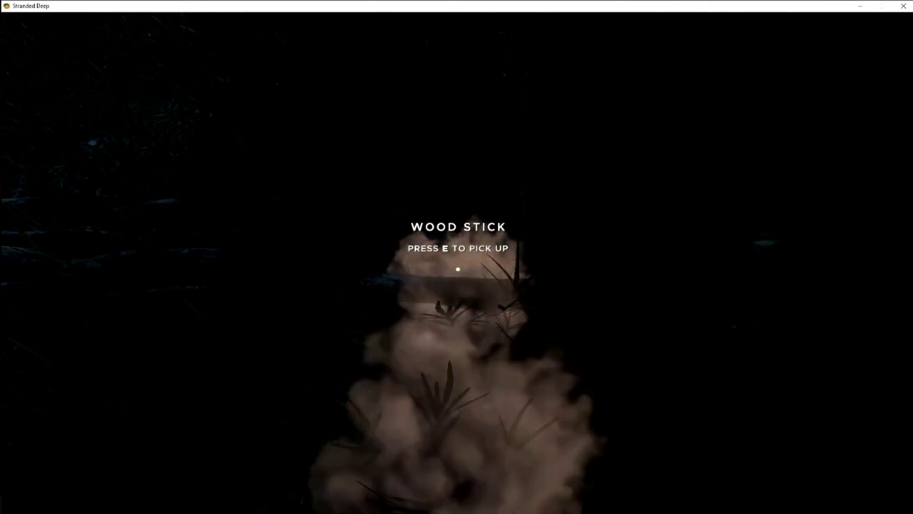
pyautogui.click(457, 269)
pyautogui.press('e')
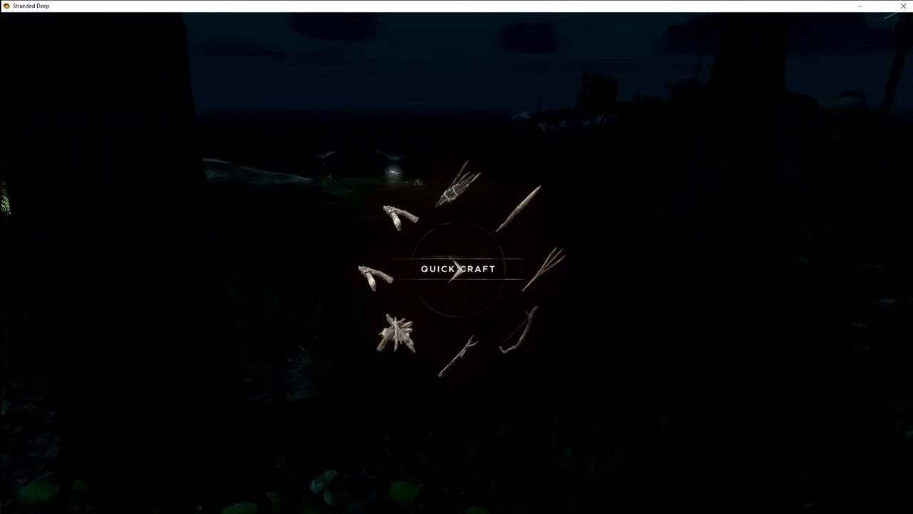
# Craft a Wood Raft Base from the Vehicles category and set it beside the raft.
pyautogui.press('c')
pyautogui.press('c')
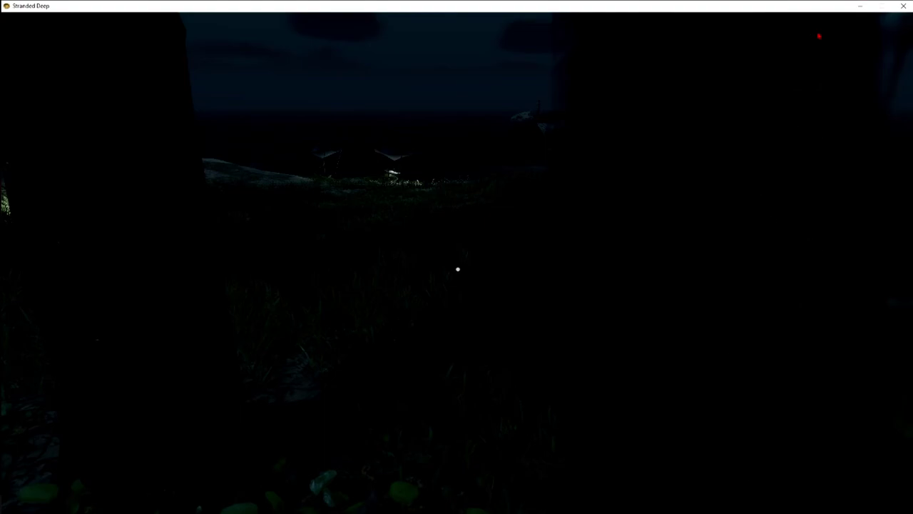
pyautogui.press('b')
pyautogui.press('b')
pyautogui.press('Tab')
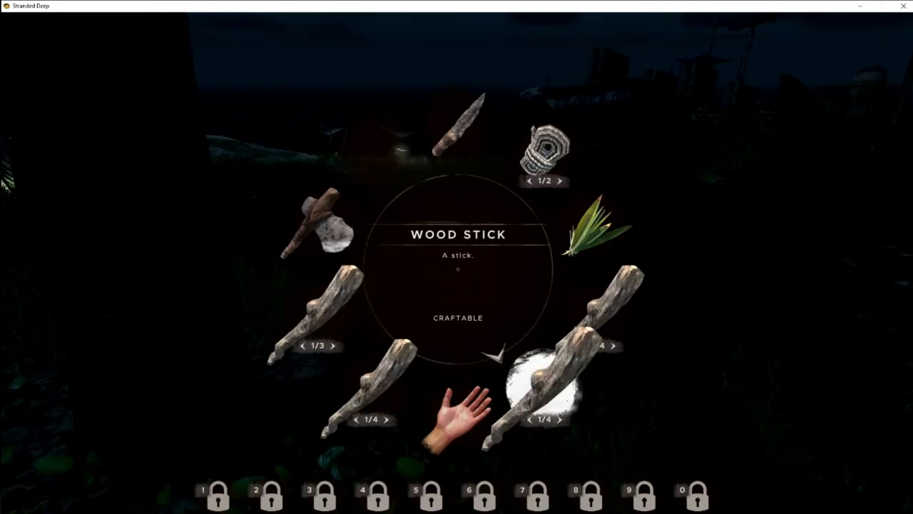
pyautogui.press('Tab')
pyautogui.press('b')
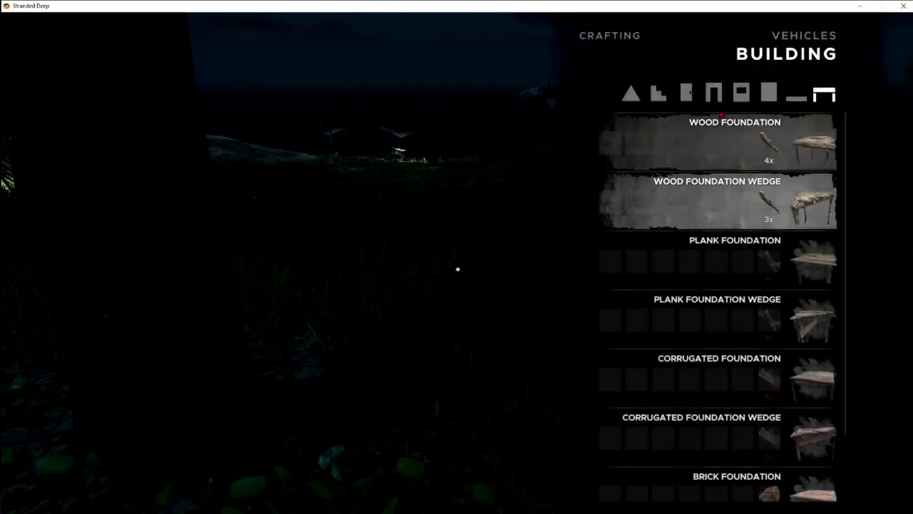
pyautogui.click(805, 35)
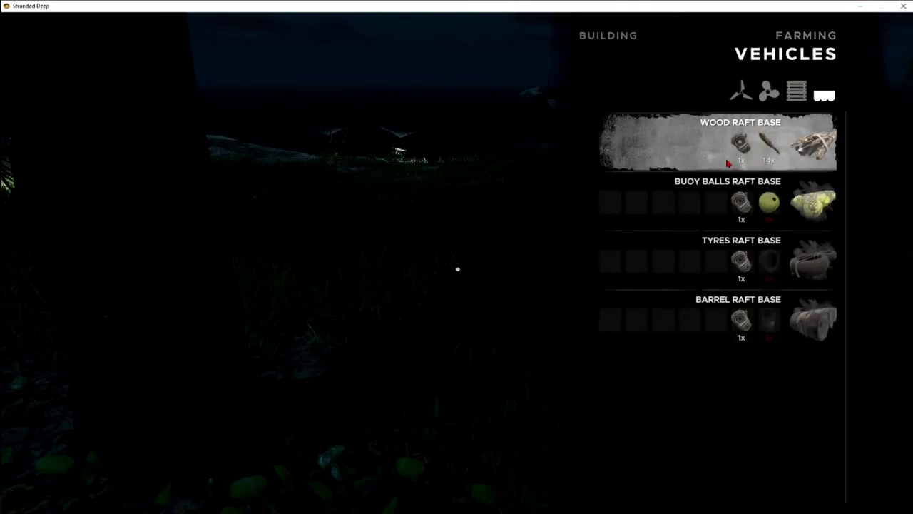
pyautogui.click(728, 163)
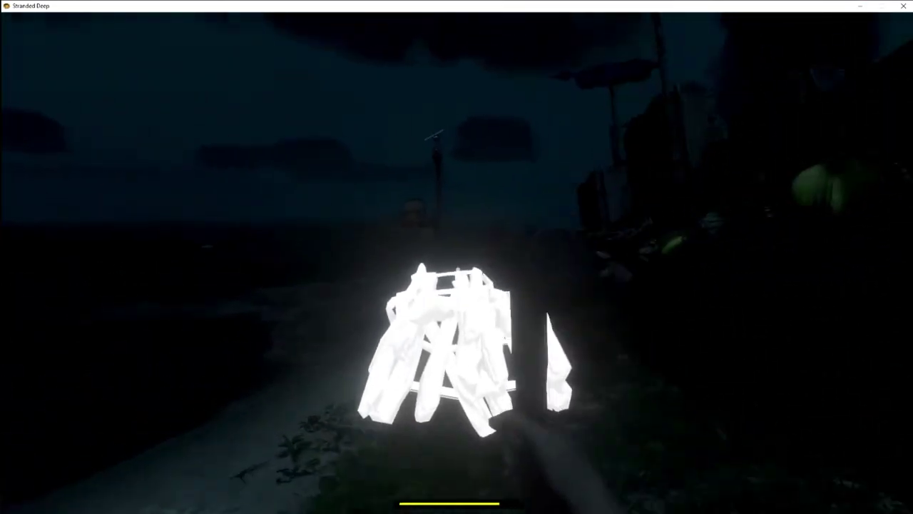
pyautogui.click(456, 256)
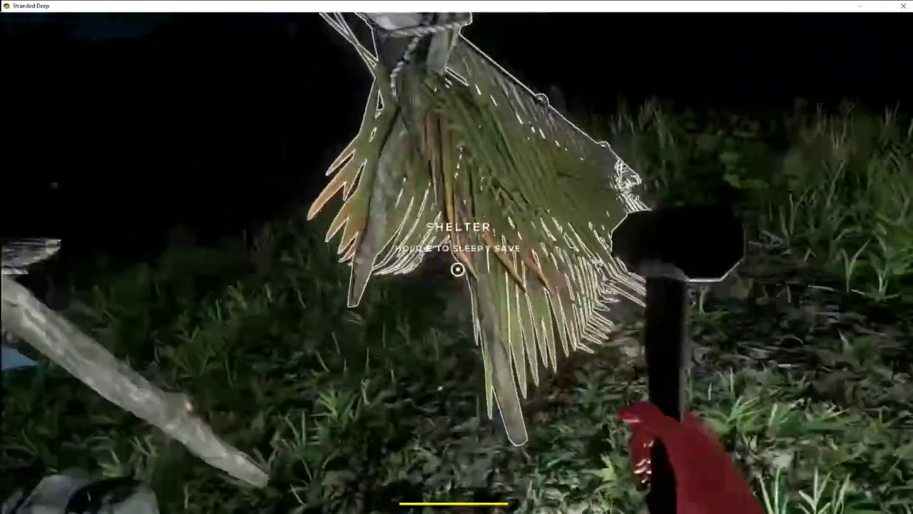
# Choose SAVE from the shelter's sleep-or-save prompt.
pyautogui.press('e')
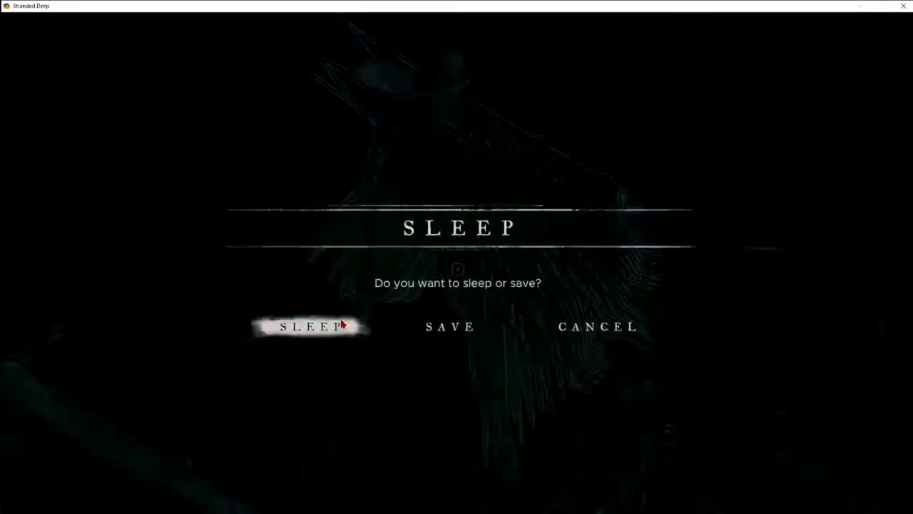
pyautogui.click(342, 325)
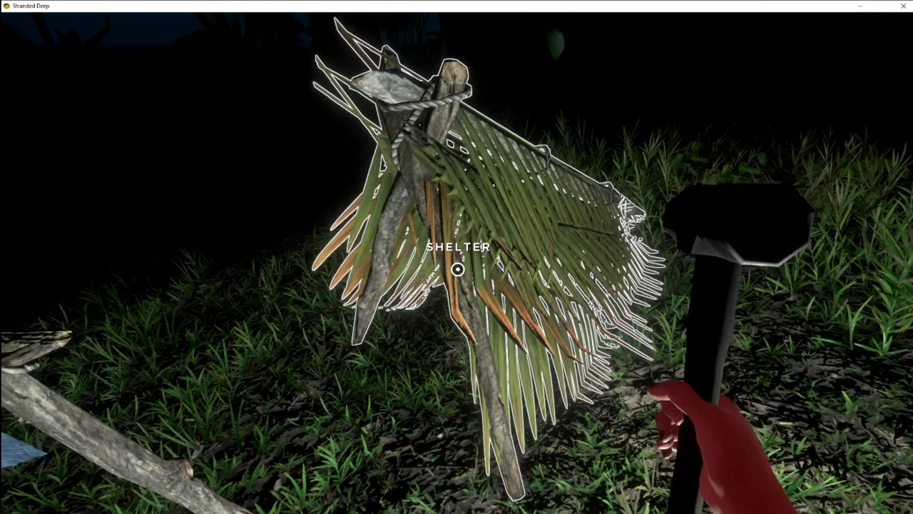
pyautogui.moveTo(457, 269); pyautogui.dragTo(458, 269)
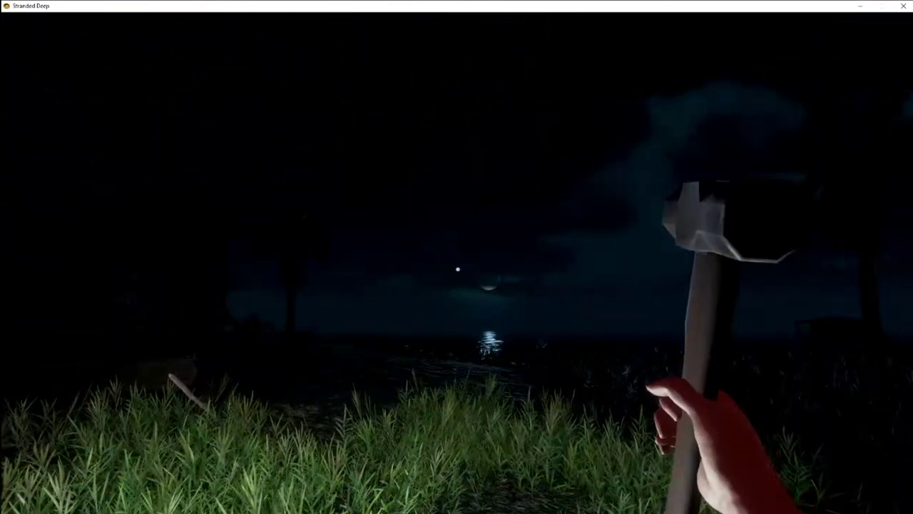
pyautogui.press('w')
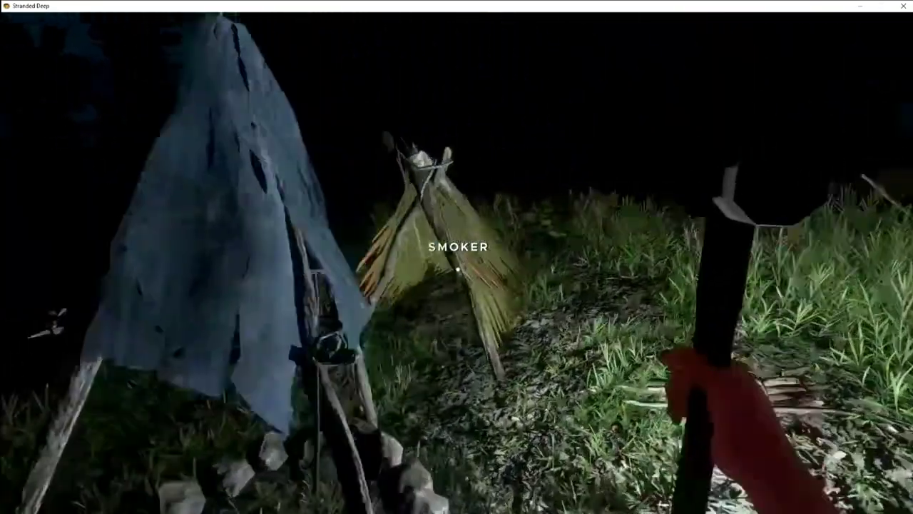
pyautogui.press('e')
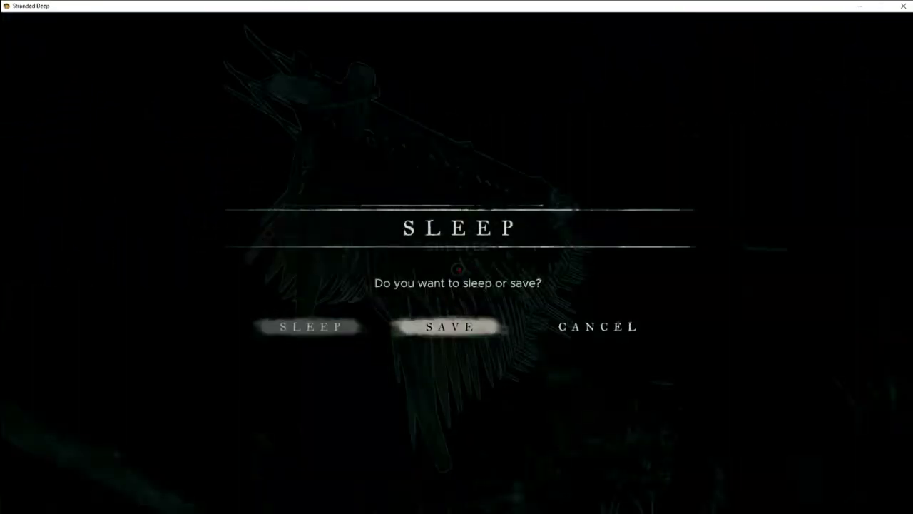
pyautogui.click(450, 326)
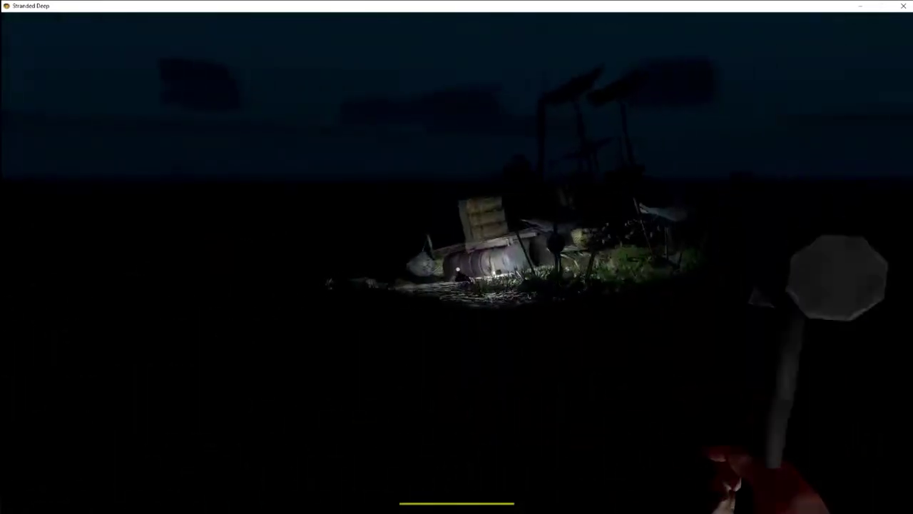
# Return to the raft, climb aboard and raise its sail for night sailing.
pyautogui.press('w')
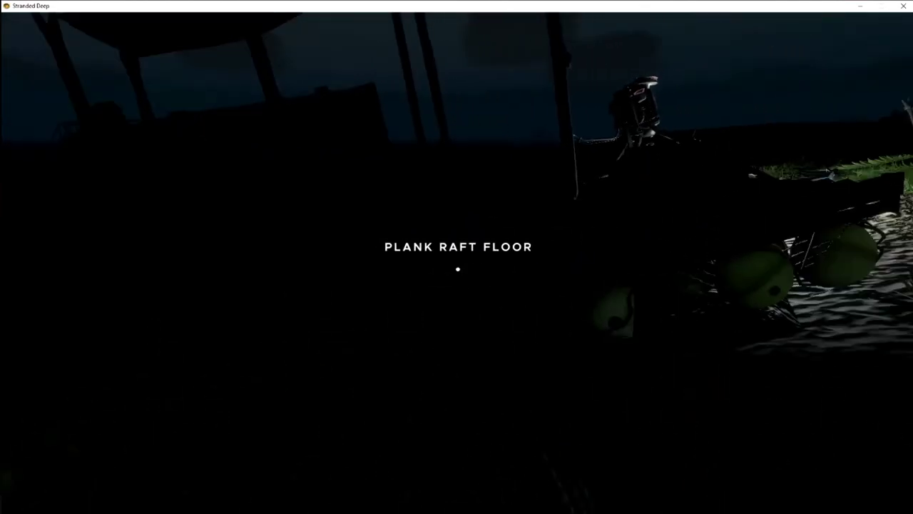
pyautogui.press('w')
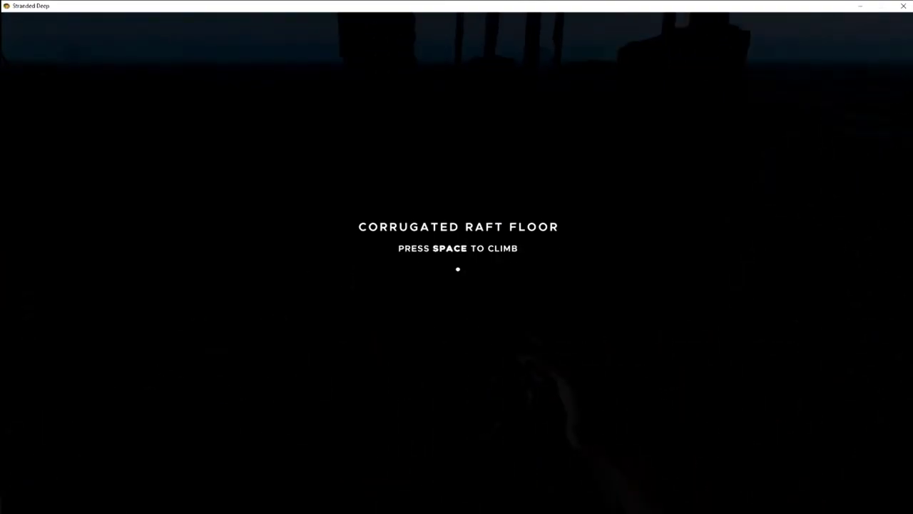
pyautogui.press('space')
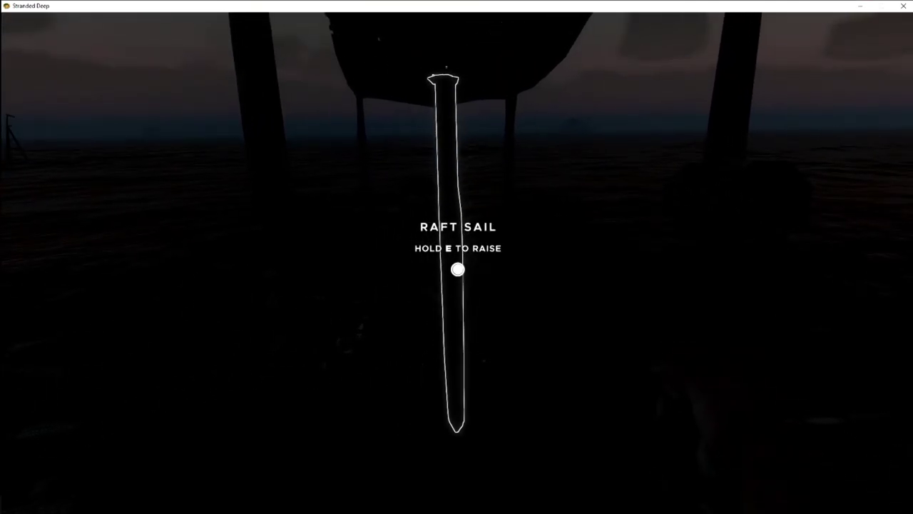
pyautogui.press('e')
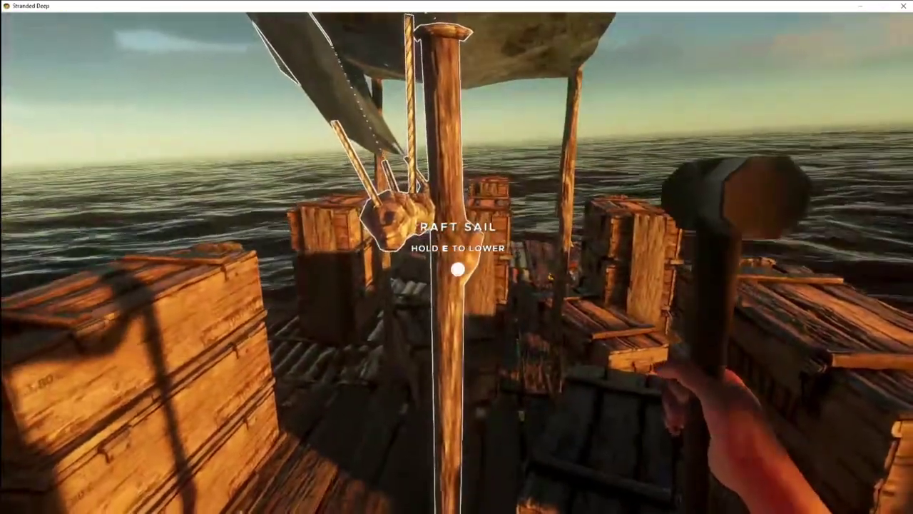
# Toggle the sail and raise the GTFO motor to cruise toward the island.
pyautogui.press('e')
pyautogui.press('e')
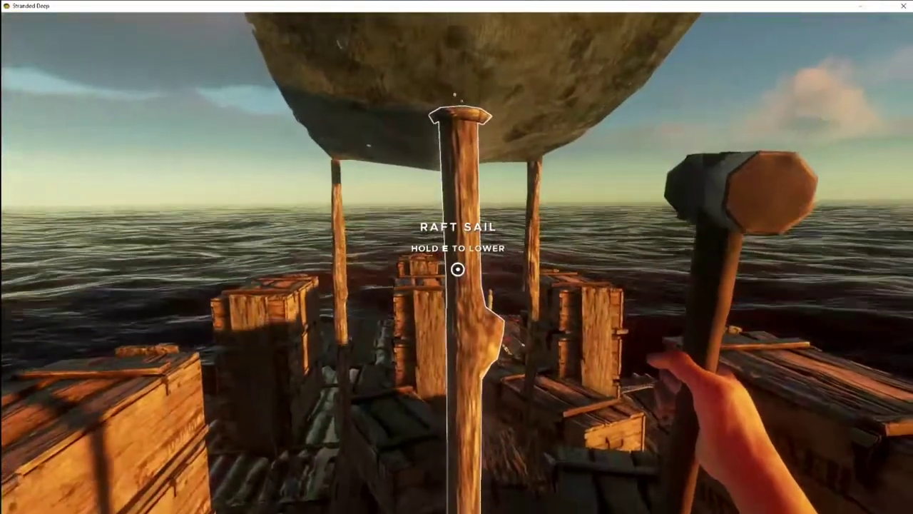
pyautogui.moveTo(457, 269); pyautogui.dragTo(457, 269)
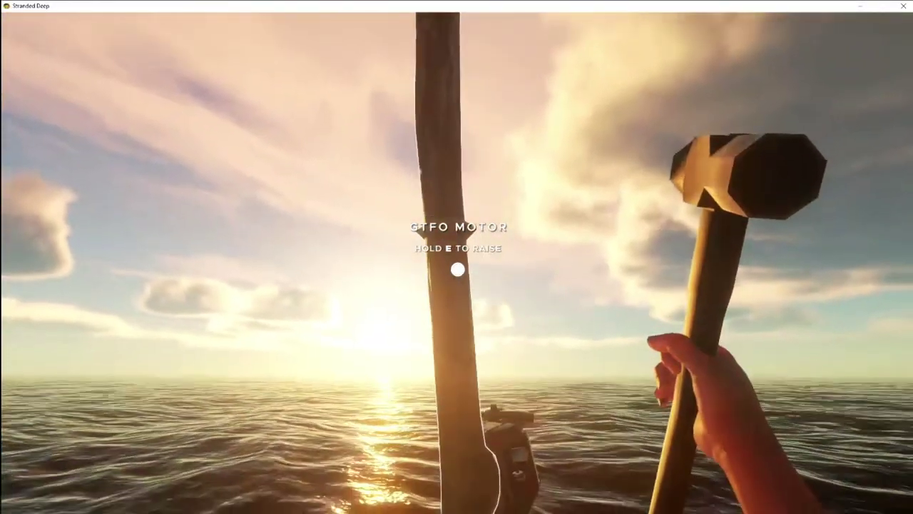
pyautogui.press('e')
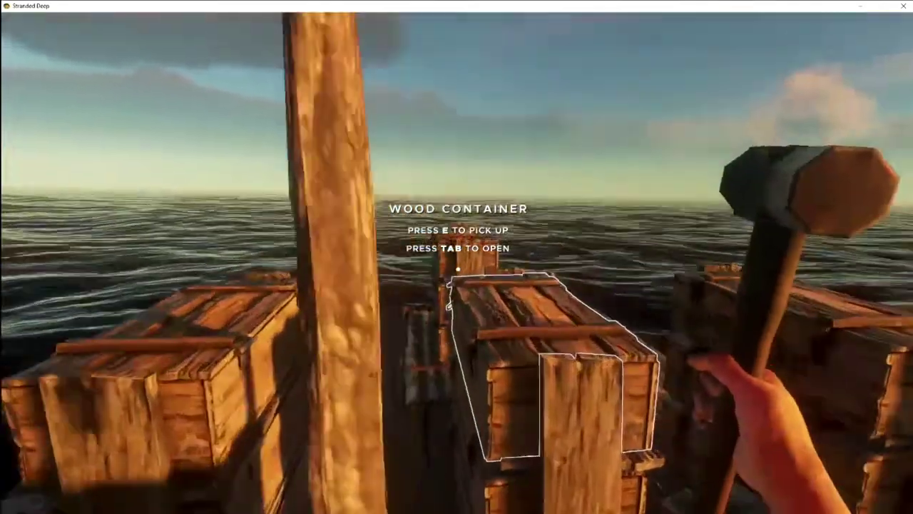
pyautogui.moveTo(456, 269); pyautogui.dragTo(457, 269)
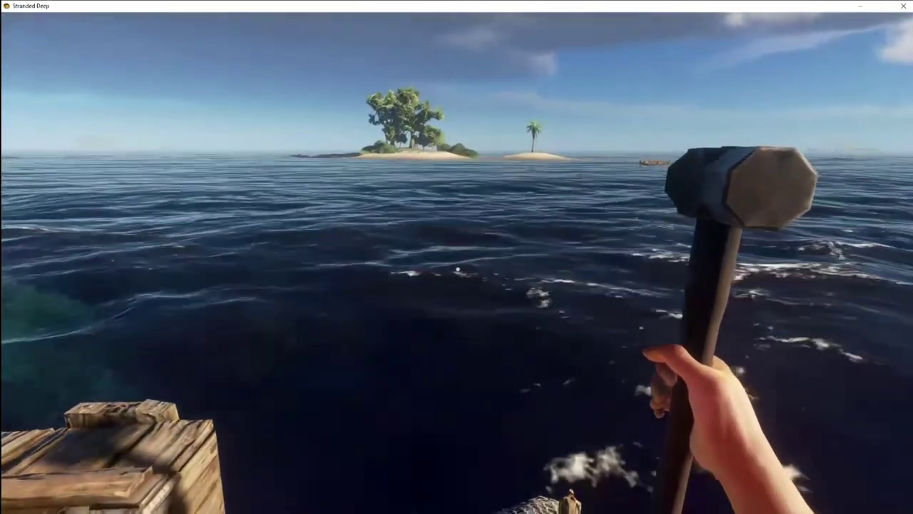
# Holster and re-equip the hammer while landing on the island beach.
pyautogui.press('f')
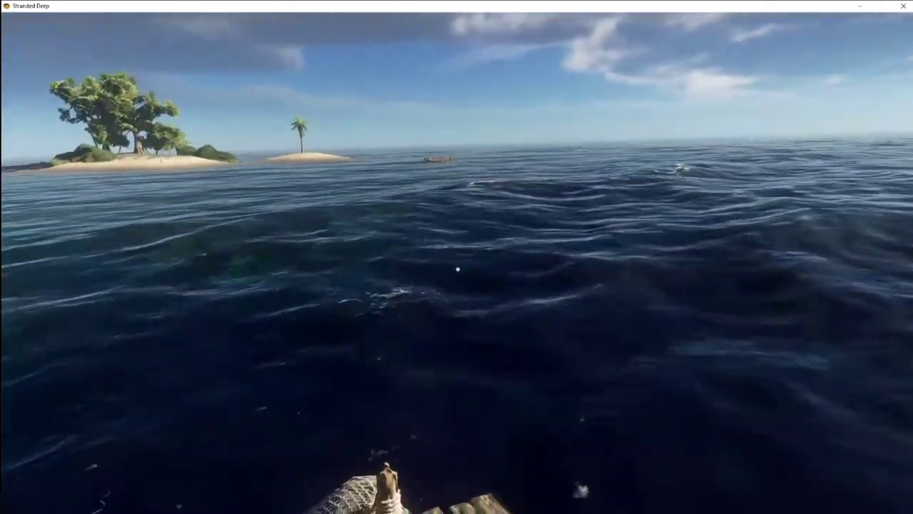
pyautogui.press('1')
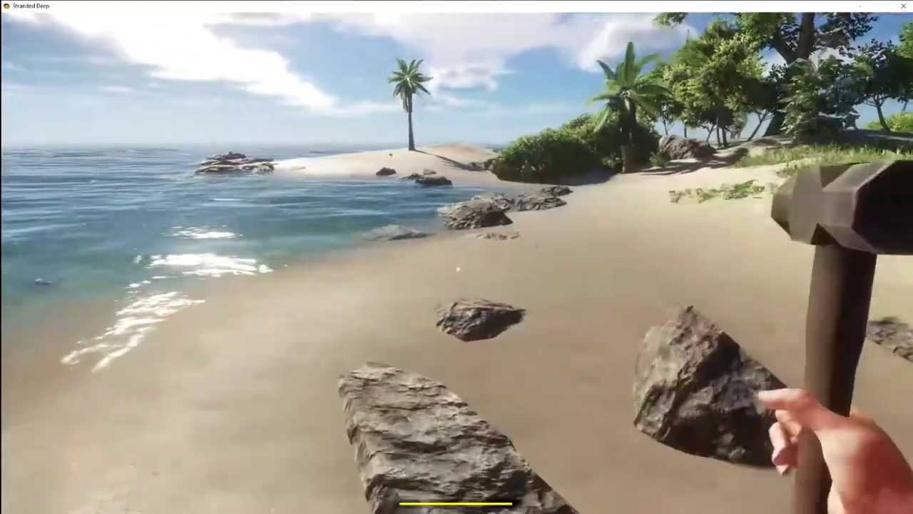
# Chop the palm sapling with the Refined Axe, then equip the Refined Knife.
pyautogui.press('f')
pyautogui.press('f')
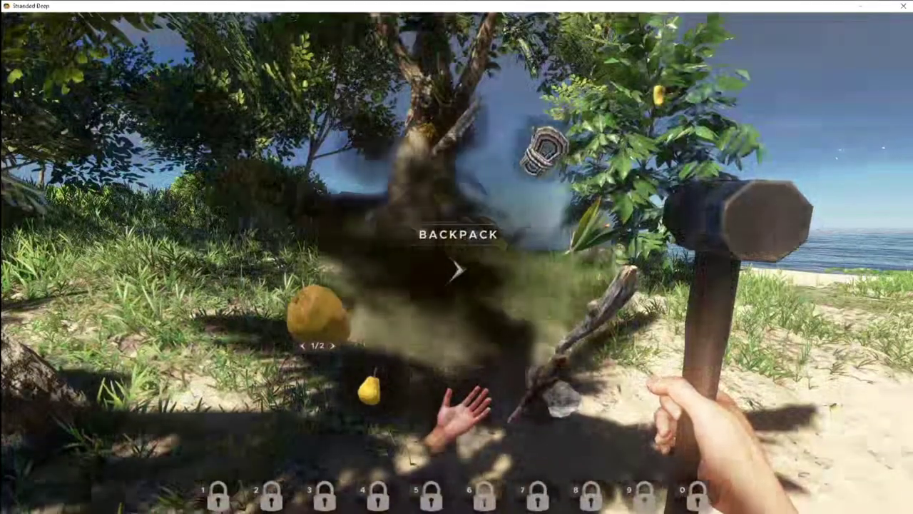
pyautogui.press('Tab')
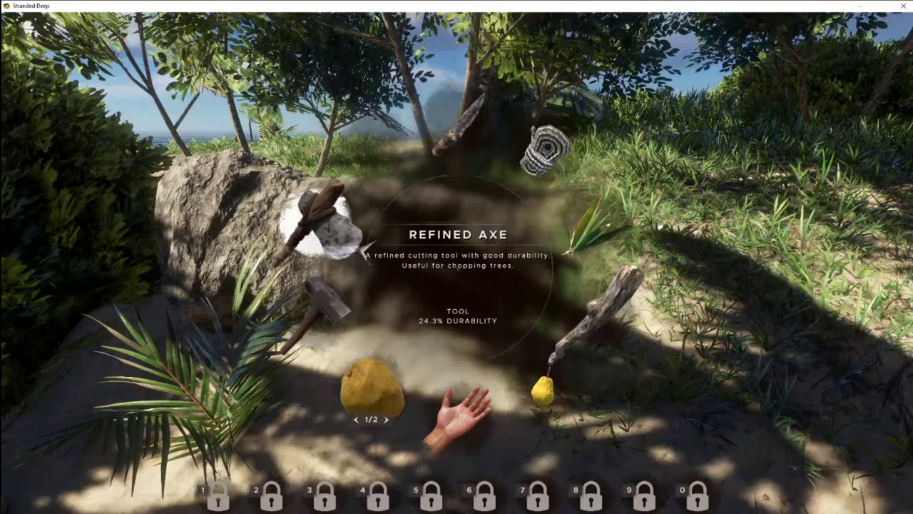
pyautogui.click(325, 225)
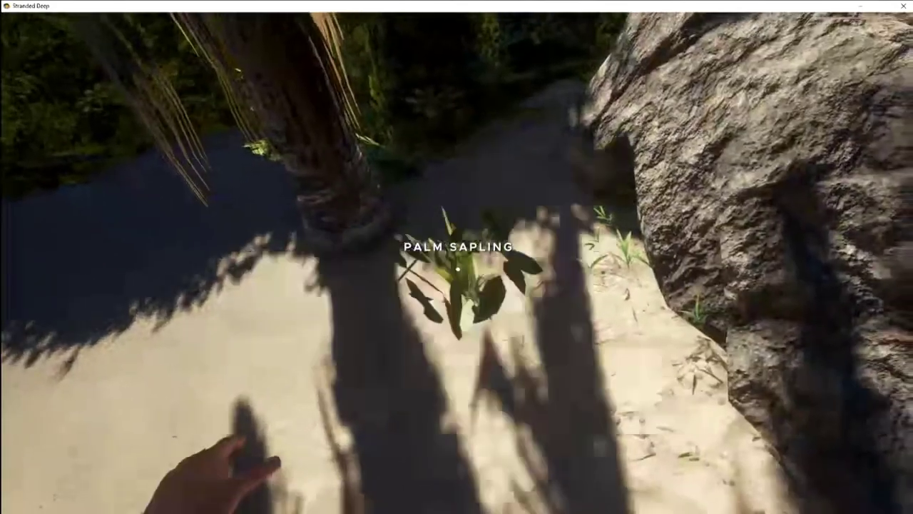
pyautogui.click(457, 264)
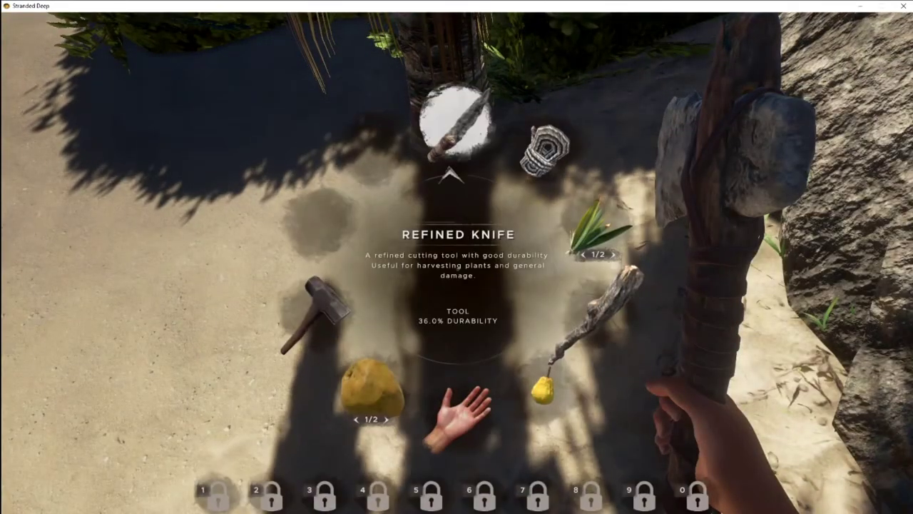
pyautogui.click(456, 121)
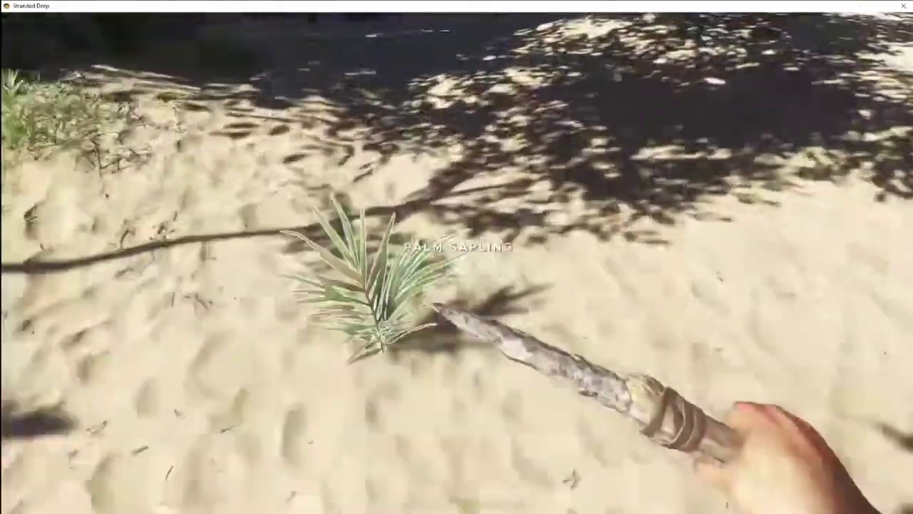
# Pick up the fibrous leaves and cut down a second palm sapling.
pyautogui.press('e')
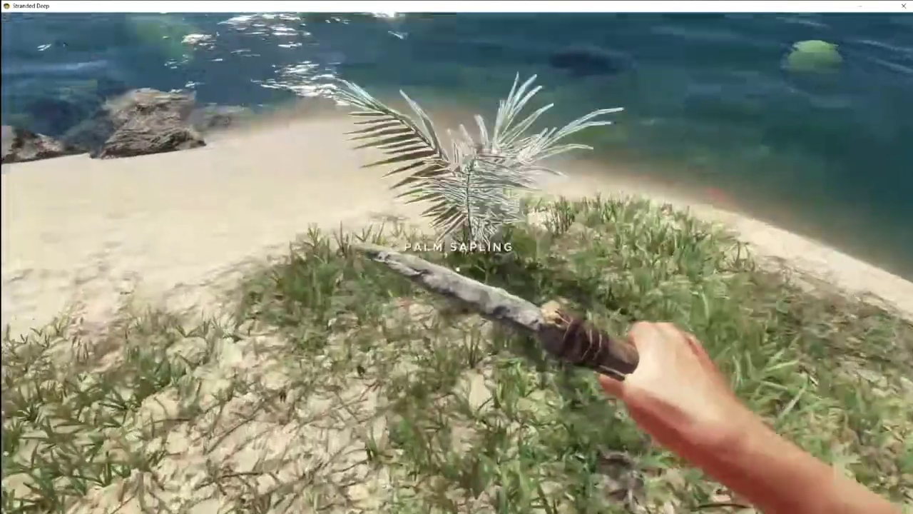
pyautogui.click(456, 257)
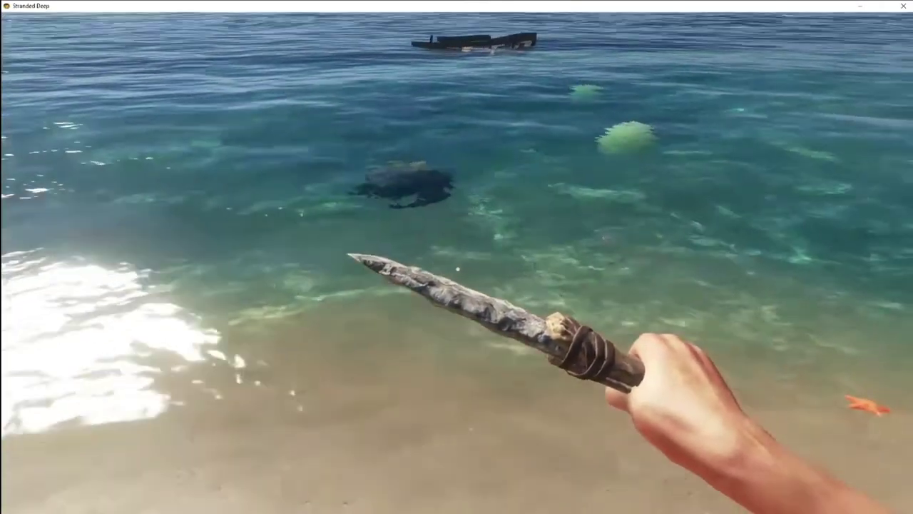
# Swim past the coral, surfacing and diving to the seabed around the shipwreck.
pyautogui.press('w')
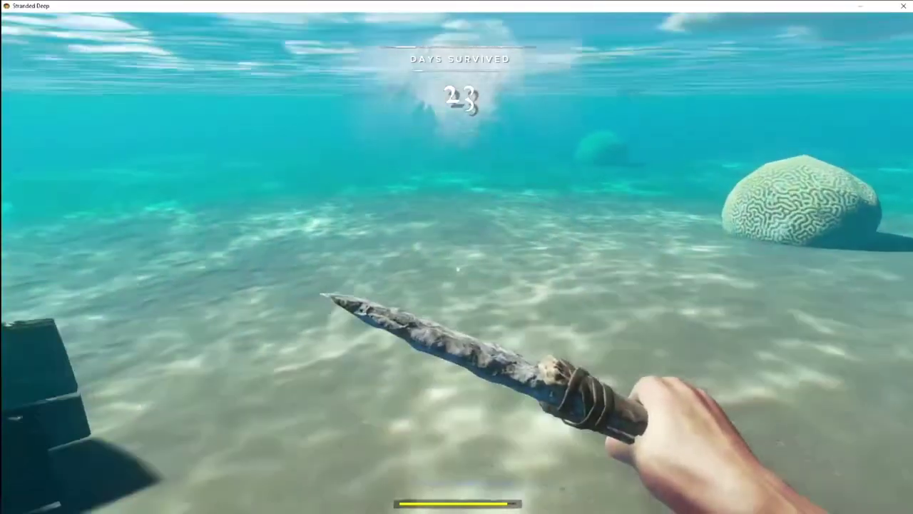
pyautogui.press('w')
pyautogui.press('w')
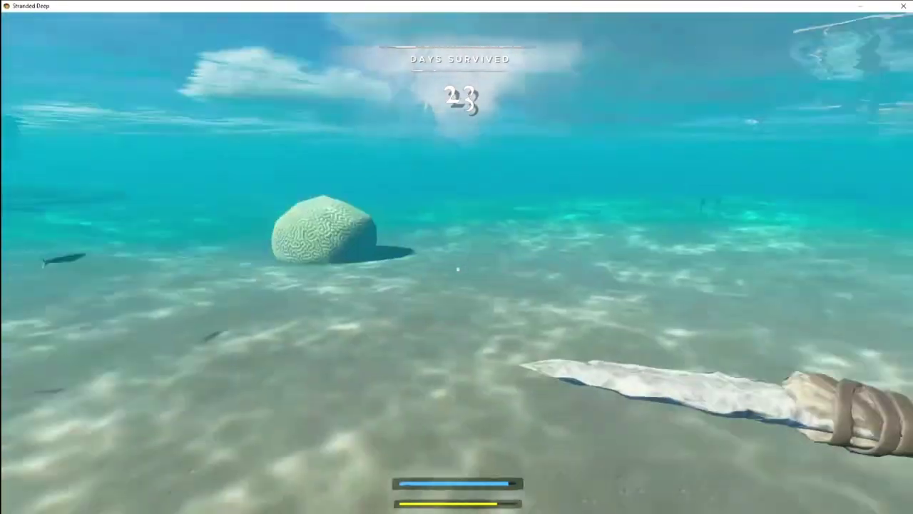
pyautogui.press('w')
pyautogui.press('w')
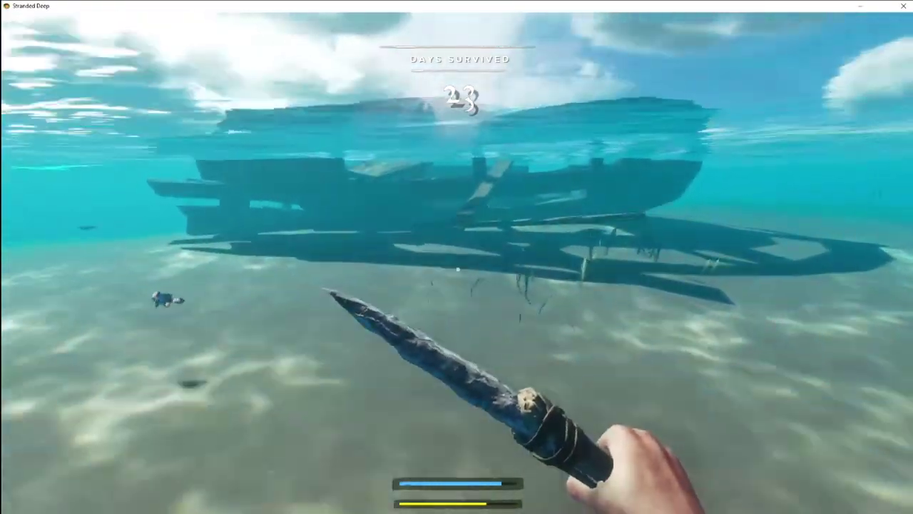
pyautogui.press('w')
pyautogui.press('w')
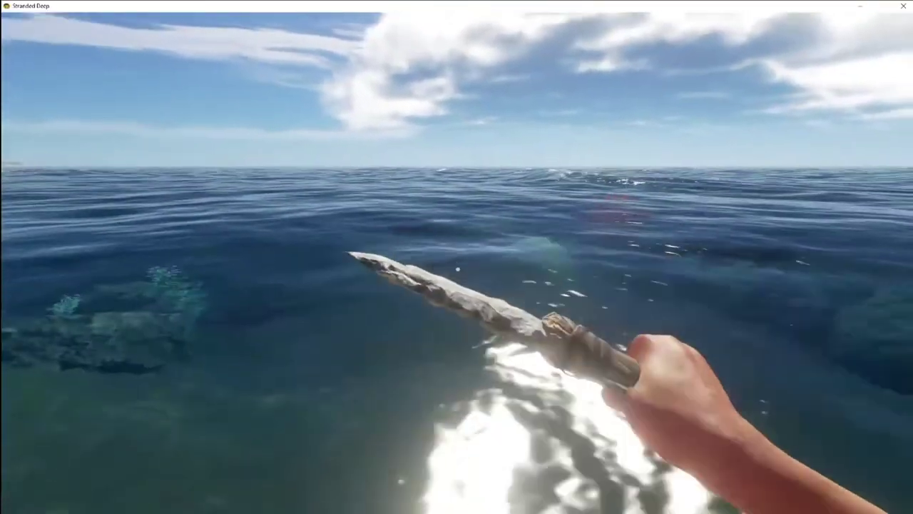
pyautogui.press('w')
pyautogui.press('w')
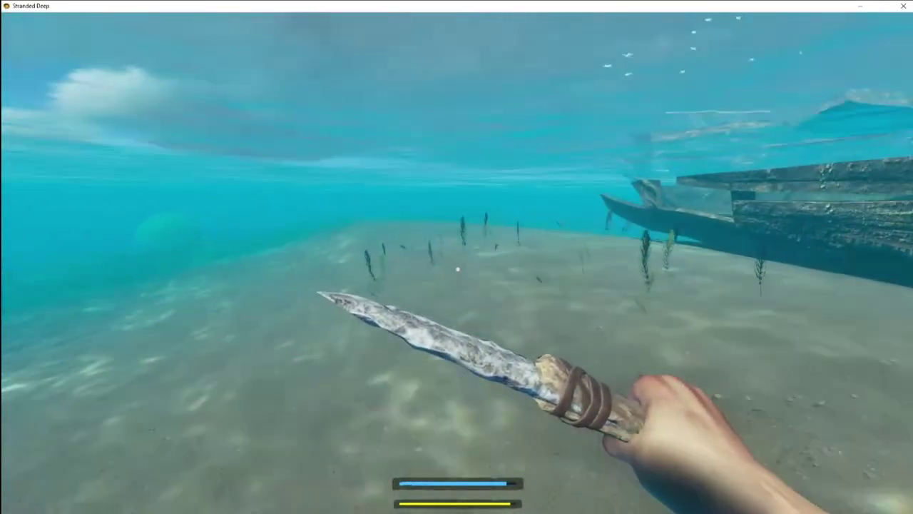
pyautogui.press('w')
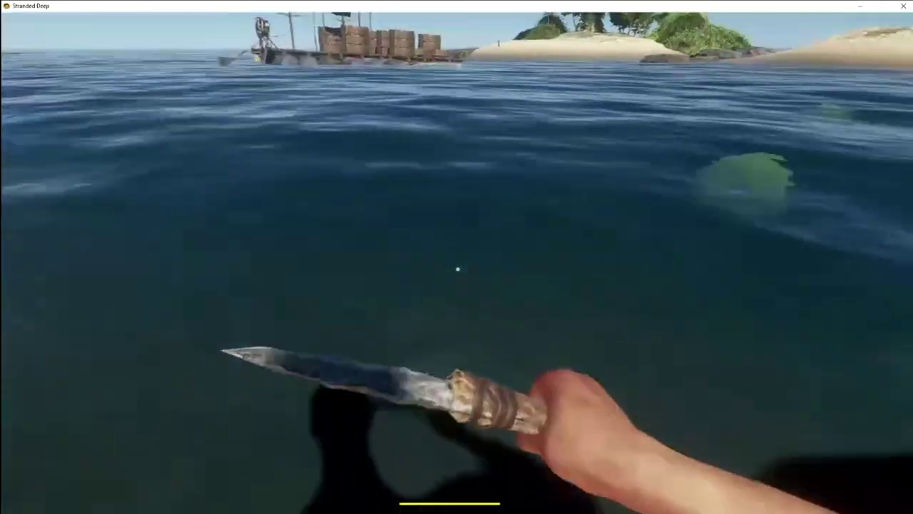
pyautogui.press('w')
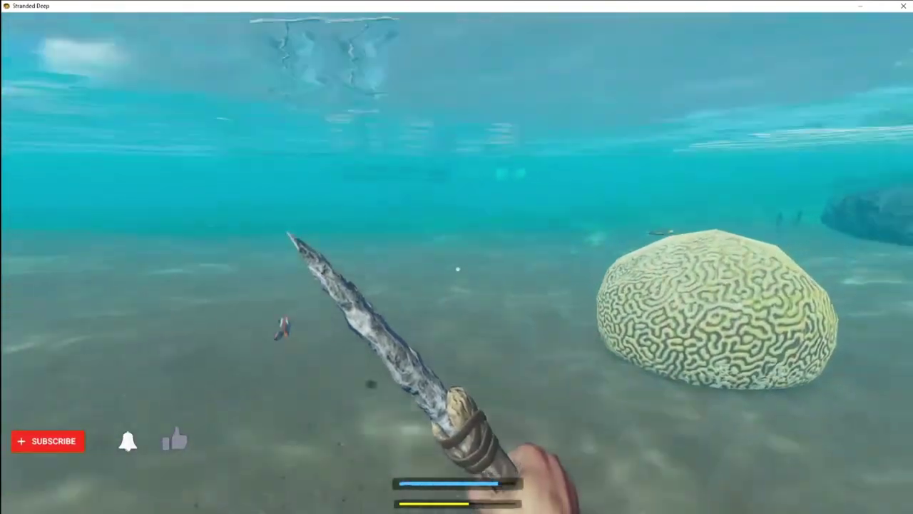
pyautogui.press('w')
# Climb onto the beach and cut fibrous leaves from the first palm plant.
pyautogui.press('w')
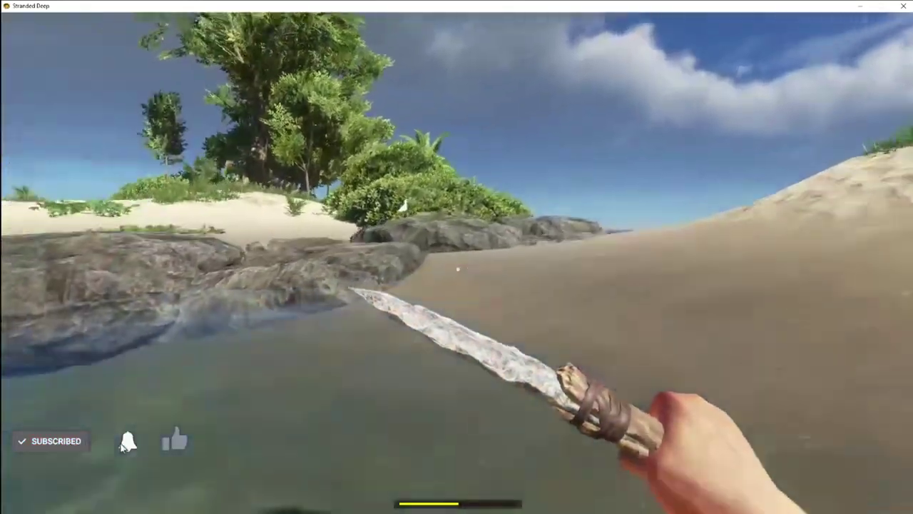
pyautogui.press('w')
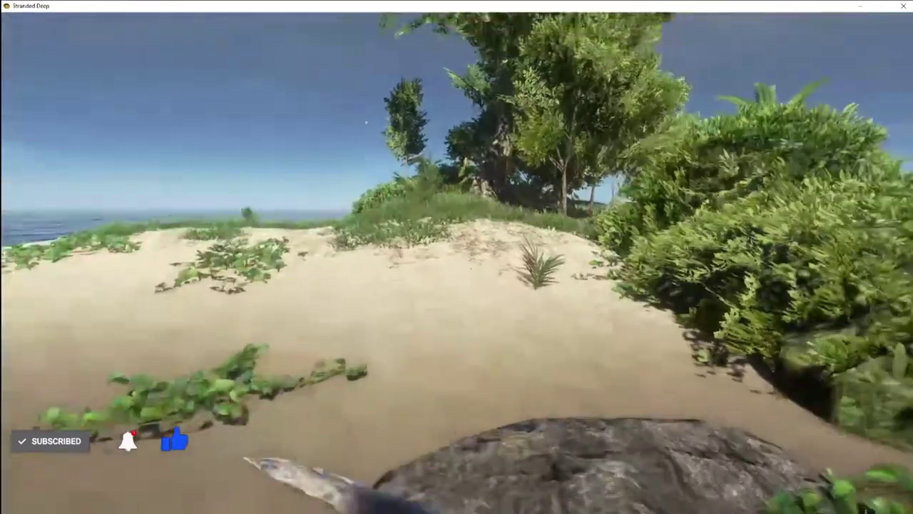
pyautogui.press('w')
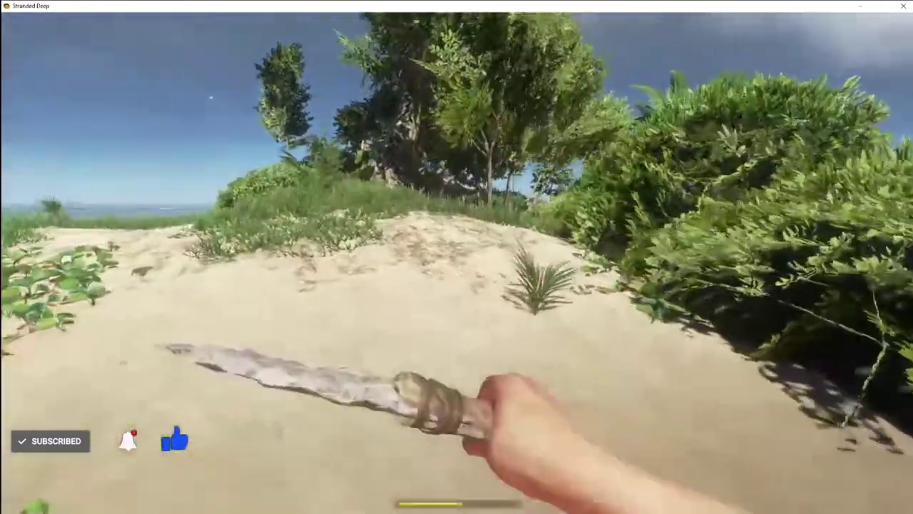
pyautogui.click(456, 257)
pyautogui.press('e')
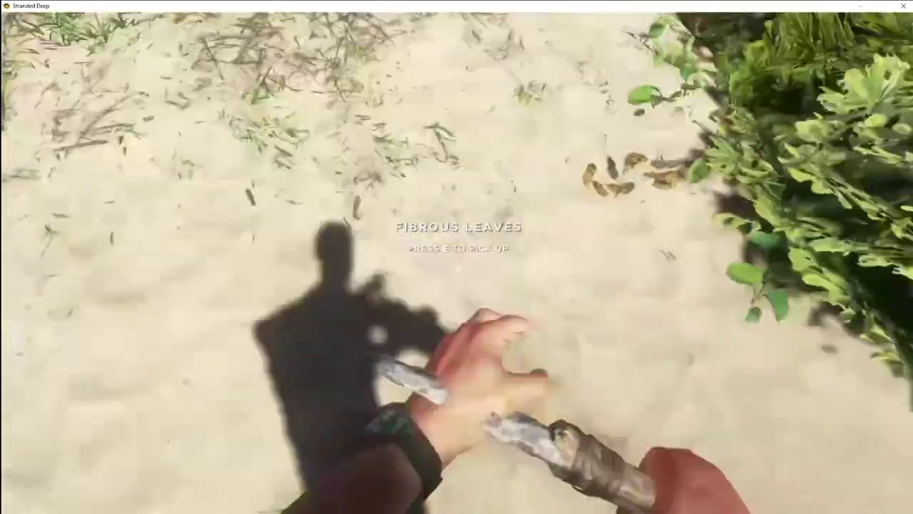
# Cut another palm plant and pick up its fibrous leaves.
pyautogui.press('w')
pyautogui.click(456, 257)
pyautogui.press('e')
pyautogui.press('e')
pyautogui.press('w')
# Cut one more palm plant nearby, then walk back to the raft.
pyautogui.press('w')
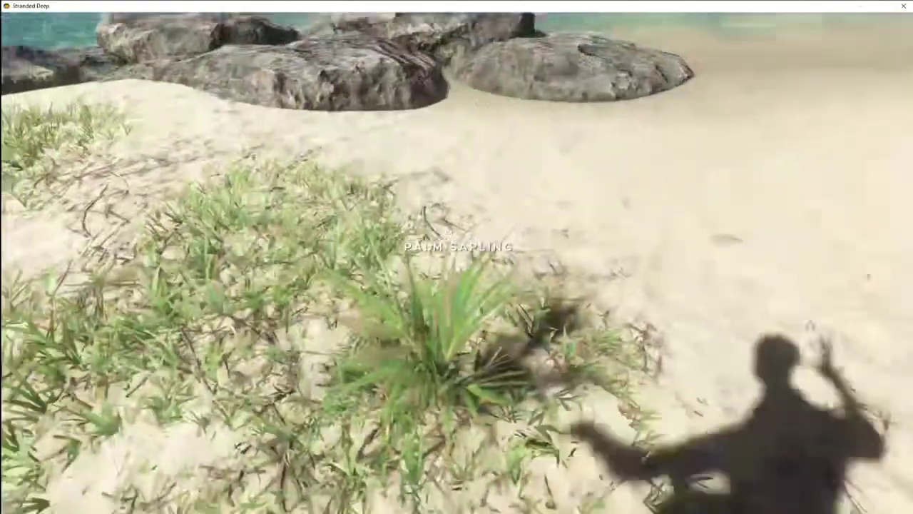
pyautogui.click(457, 257)
pyautogui.press('w')
pyautogui.press('e')
pyautogui.press('w')
pyautogui.press('w')
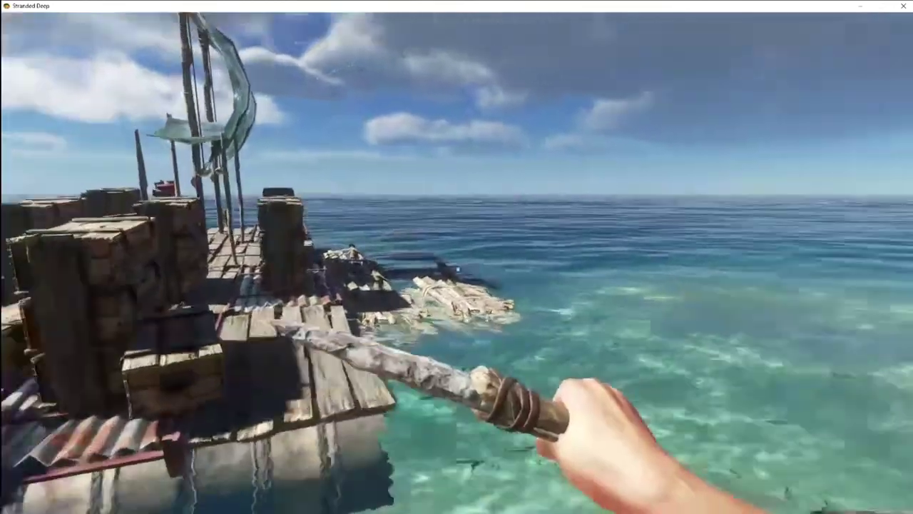
pyautogui.press('w')
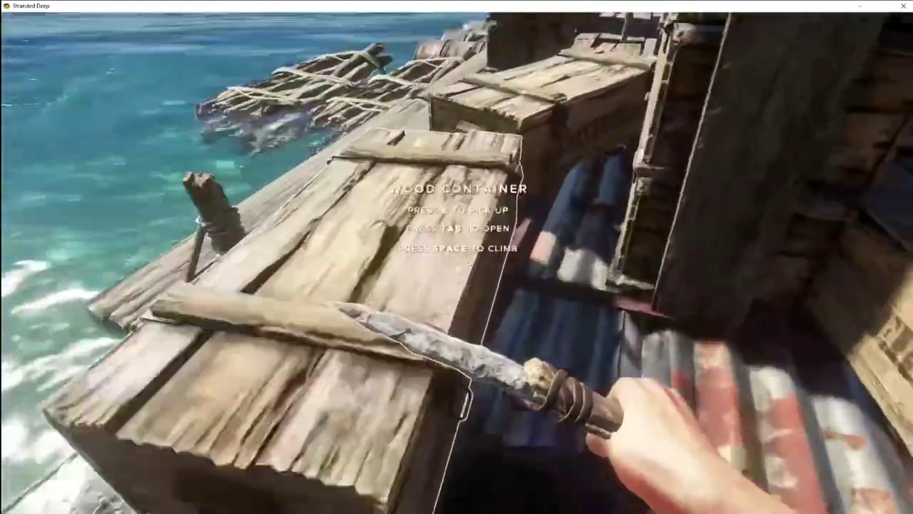
# Walk across the raft deck, past the sail and toward the motor.
pyautogui.press('w')
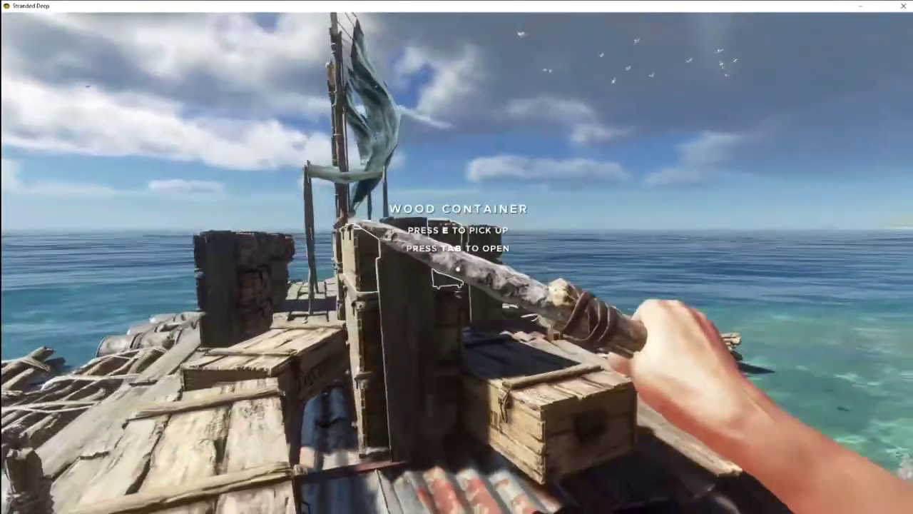
pyautogui.press('w')
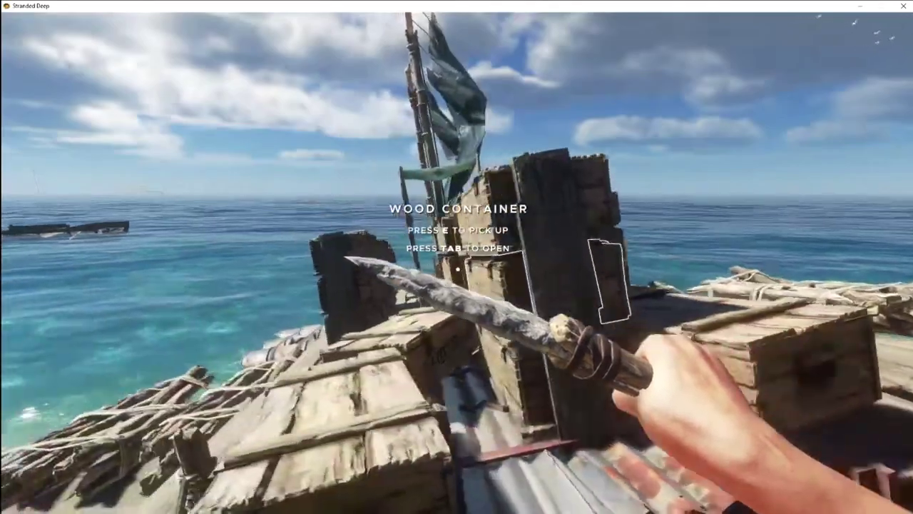
pyautogui.press('w')
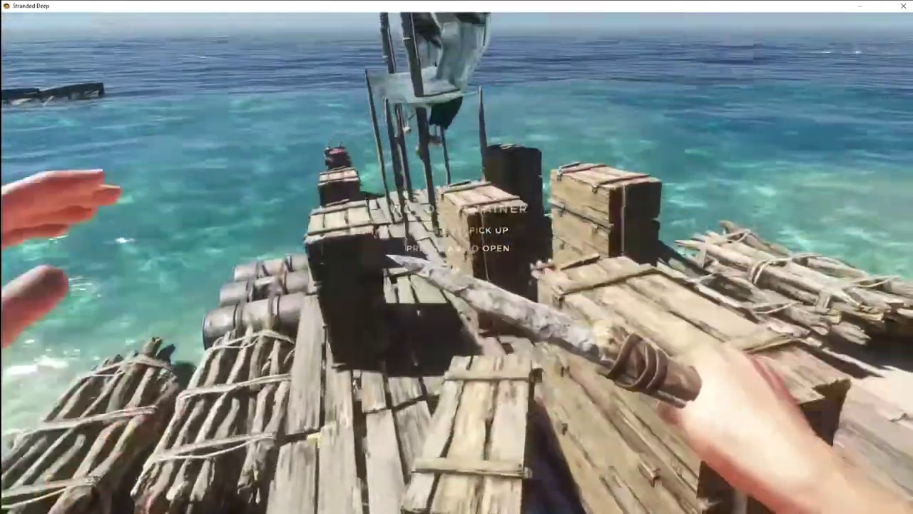
pyautogui.press('w')
pyautogui.press('e')
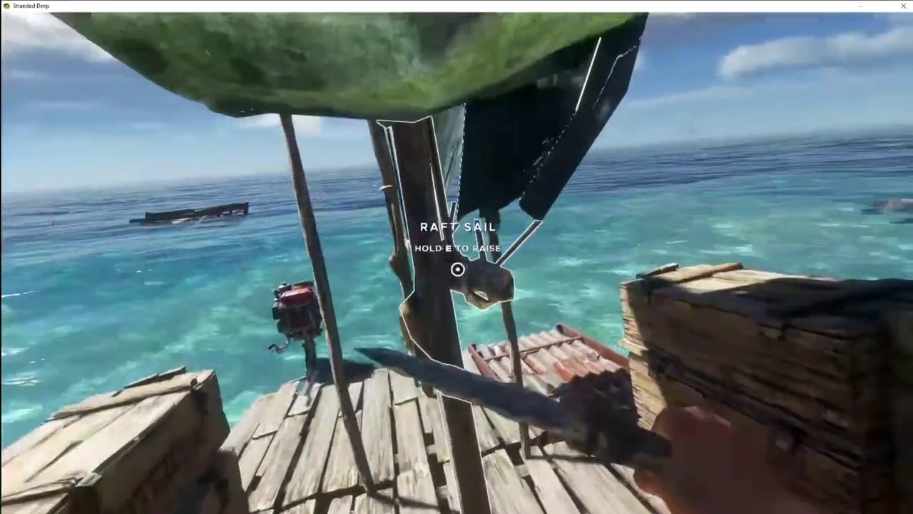
pyautogui.press('w')
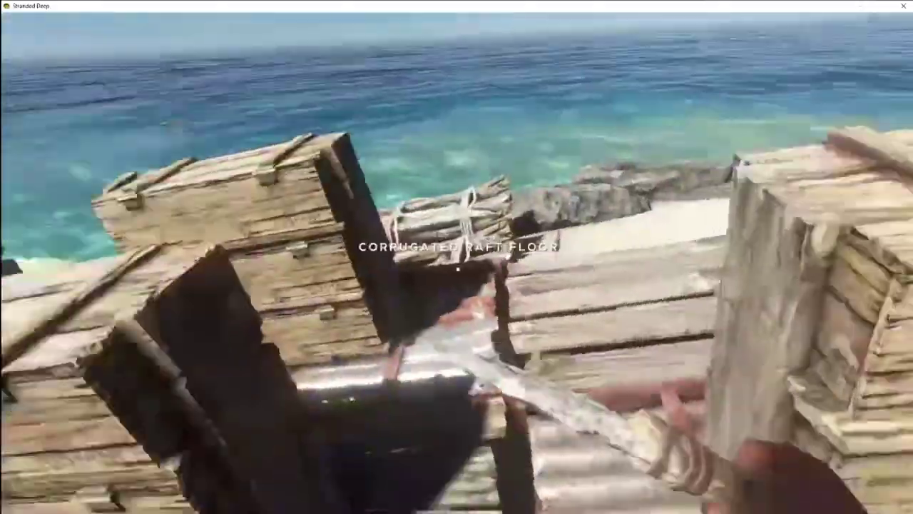
pyautogui.press('w')
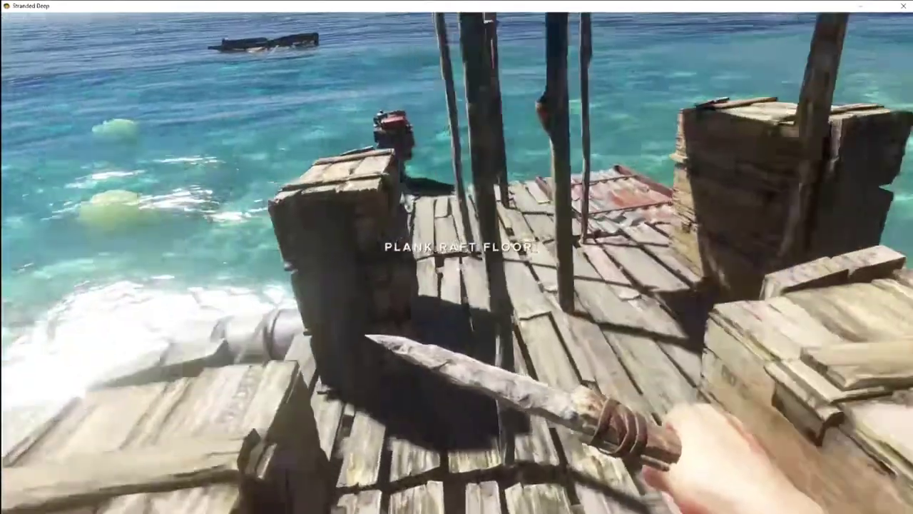
pyautogui.press('w')
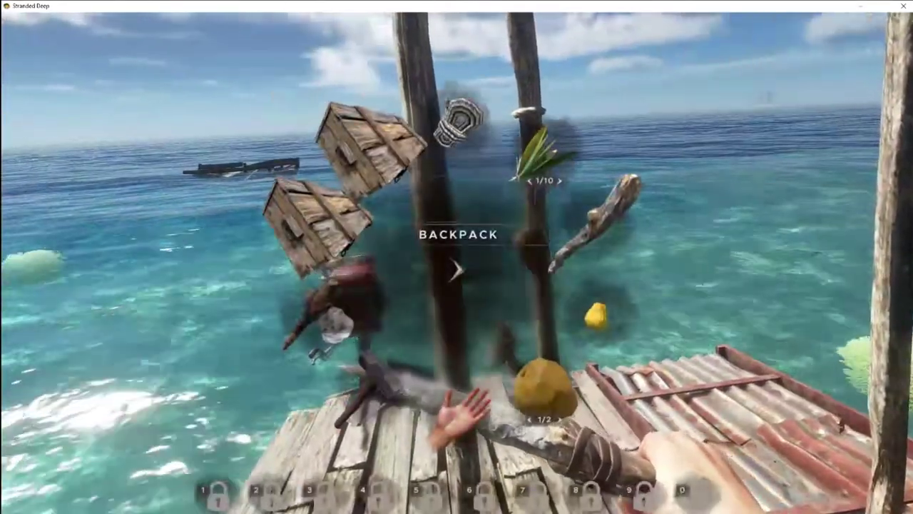
# Take fibrous leaves from the wood container and store the lashing in the backpack.
pyautogui.press('Tab')
pyautogui.press('w')
pyautogui.press('w')
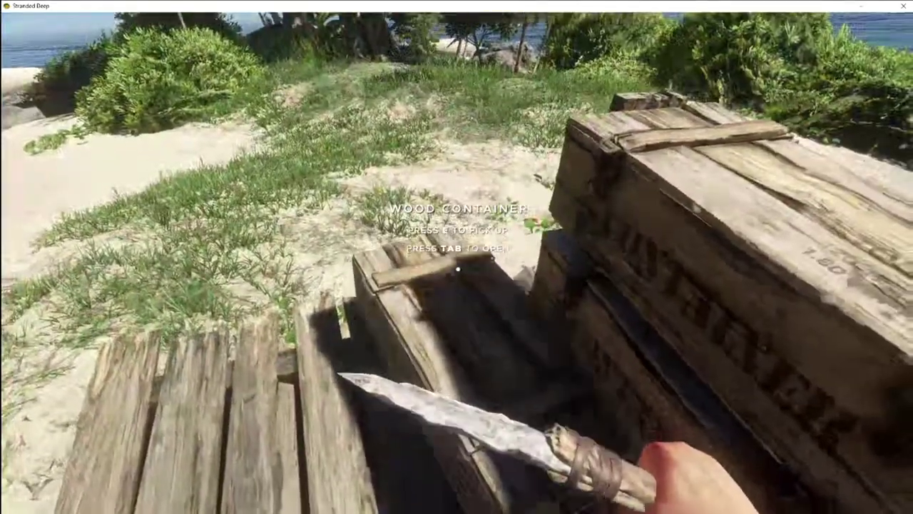
pyautogui.press('w')
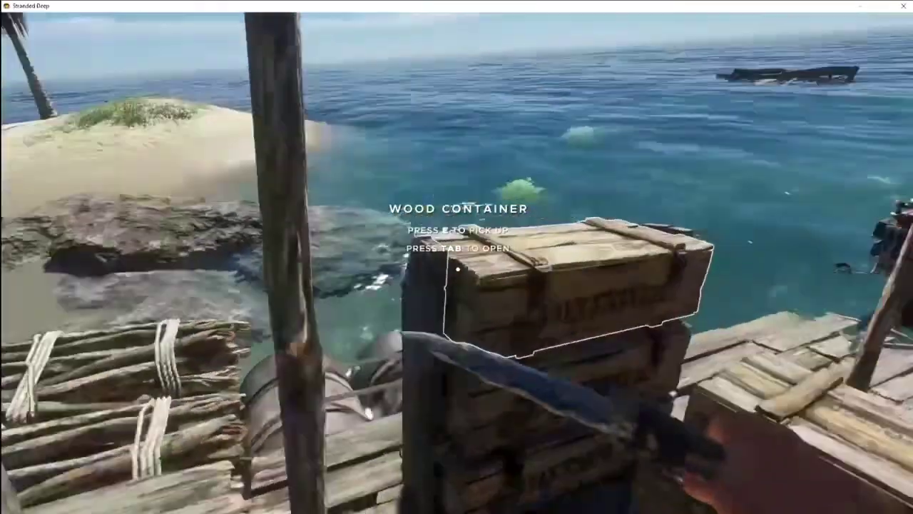
pyautogui.press('Tab')
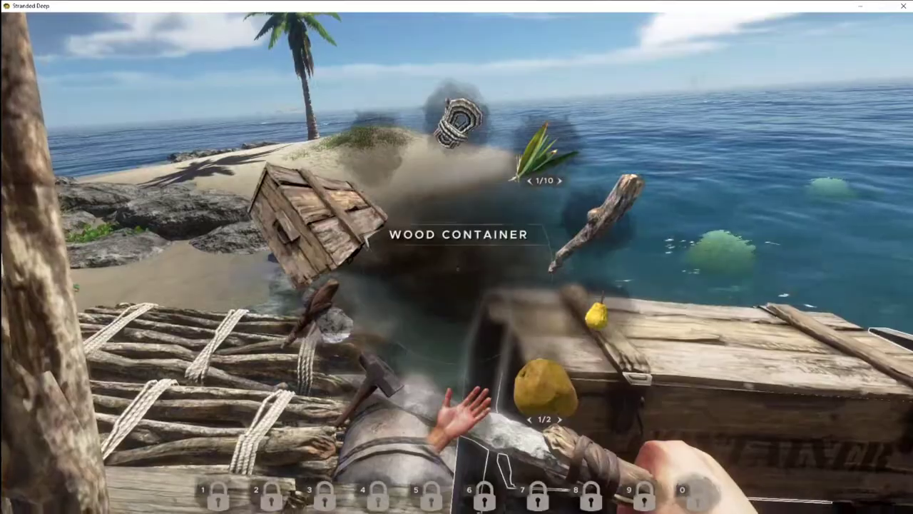
pyautogui.press('Tab')
pyautogui.press('Tab')
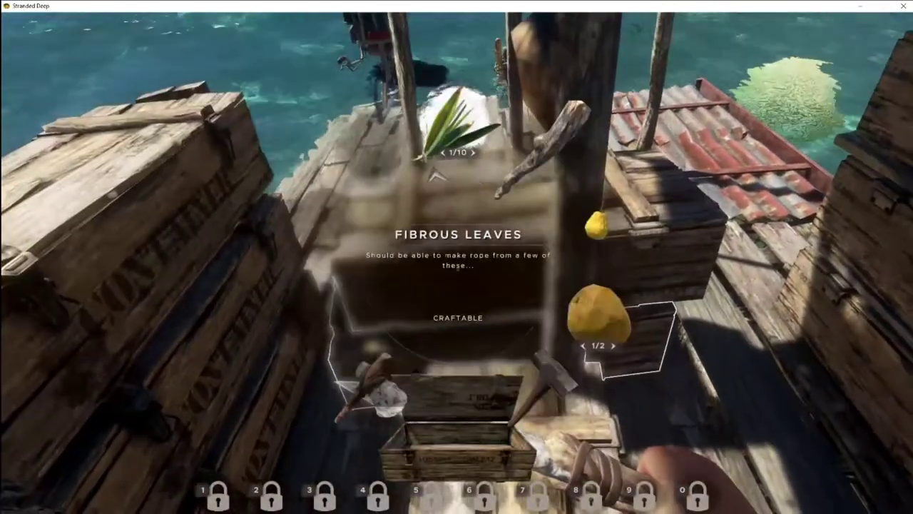
pyautogui.click(457, 257)
pyautogui.press('e')
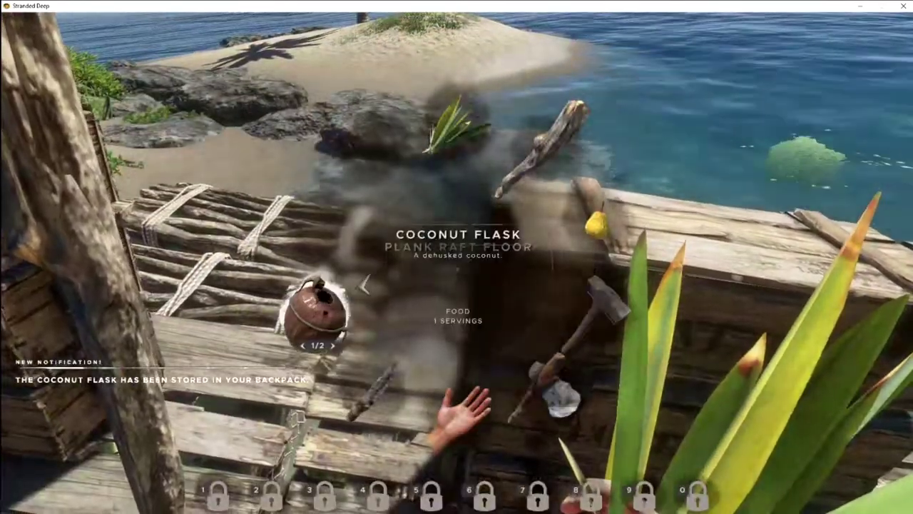
# Take out the empty coconut flask and put it into the wood container.
pyautogui.click(457, 286)
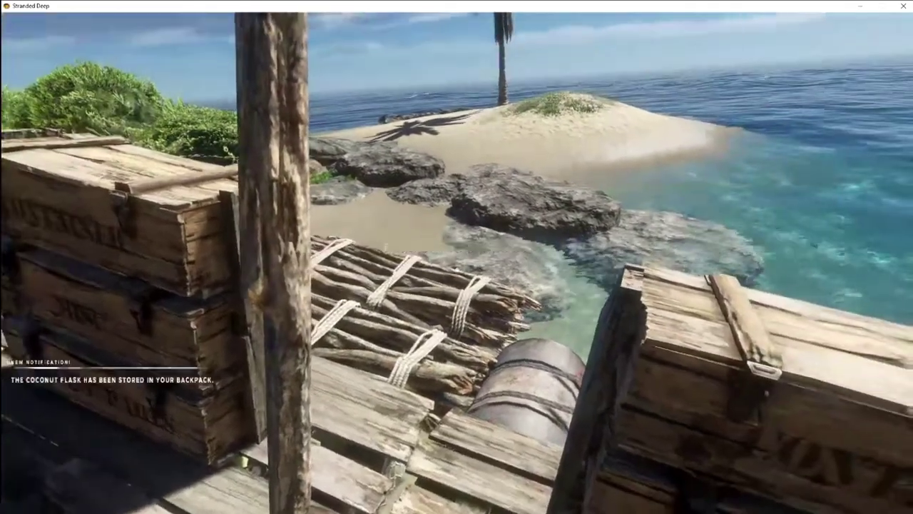
pyautogui.press('Tab')
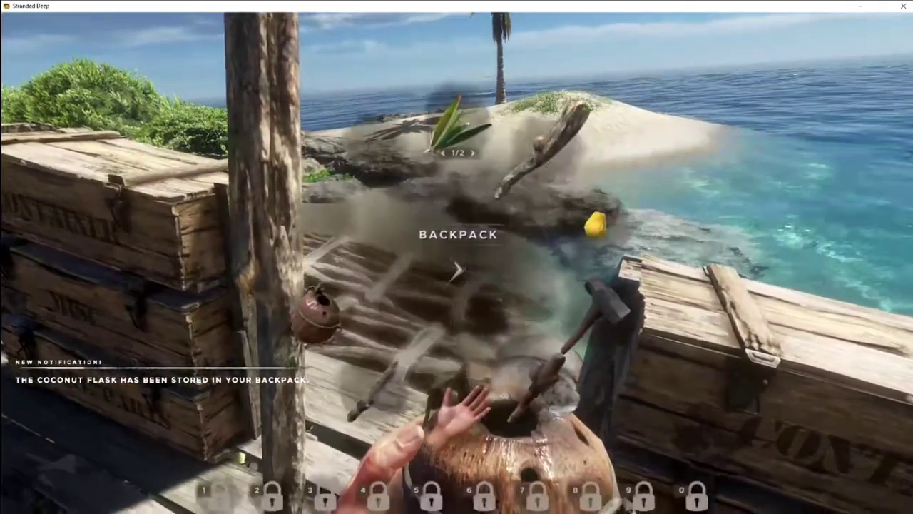
pyautogui.click(456, 286)
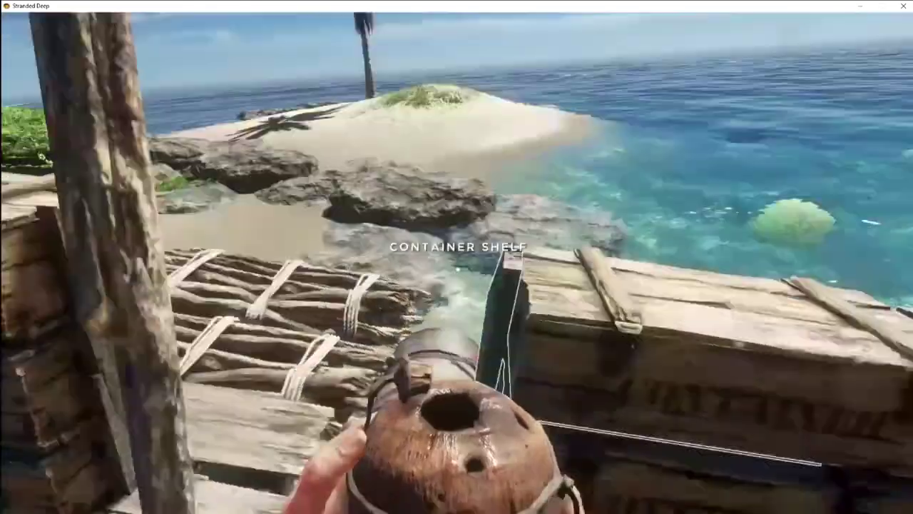
pyautogui.press('e')
pyautogui.press('Tab')
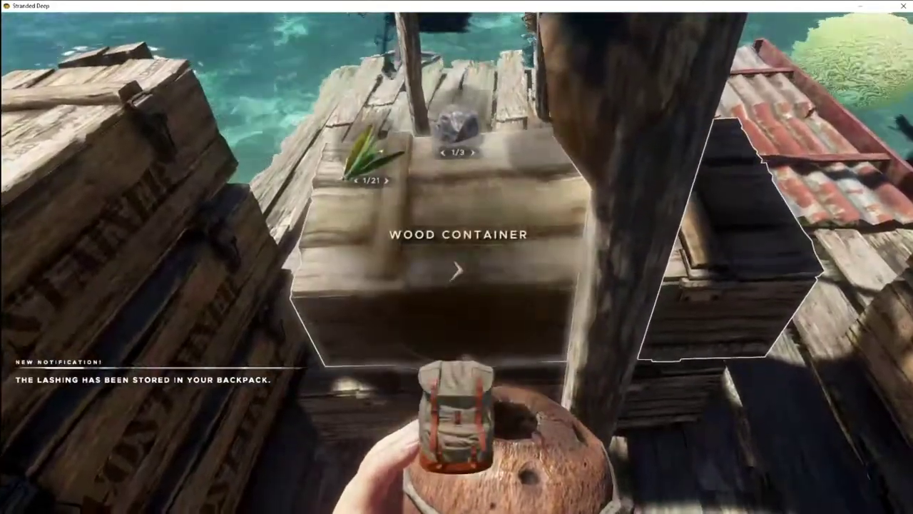
pyautogui.press('Tab')
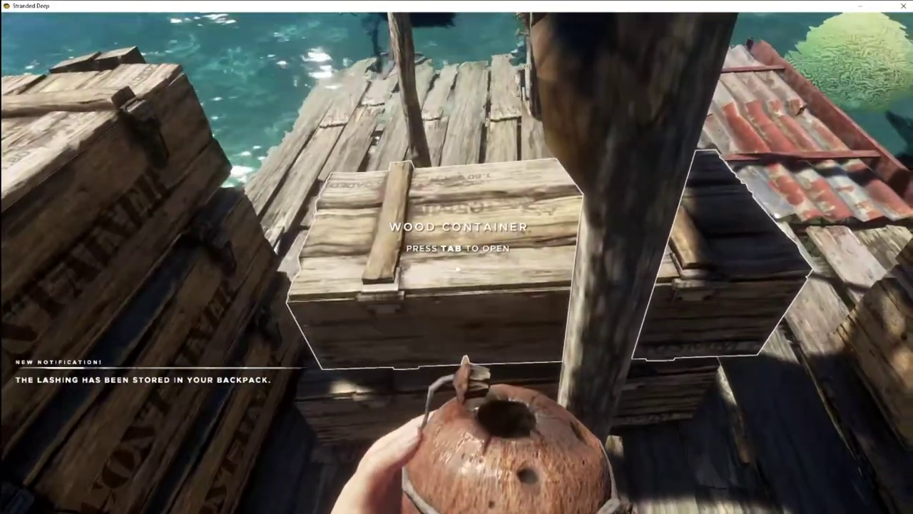
pyautogui.press('Tab')
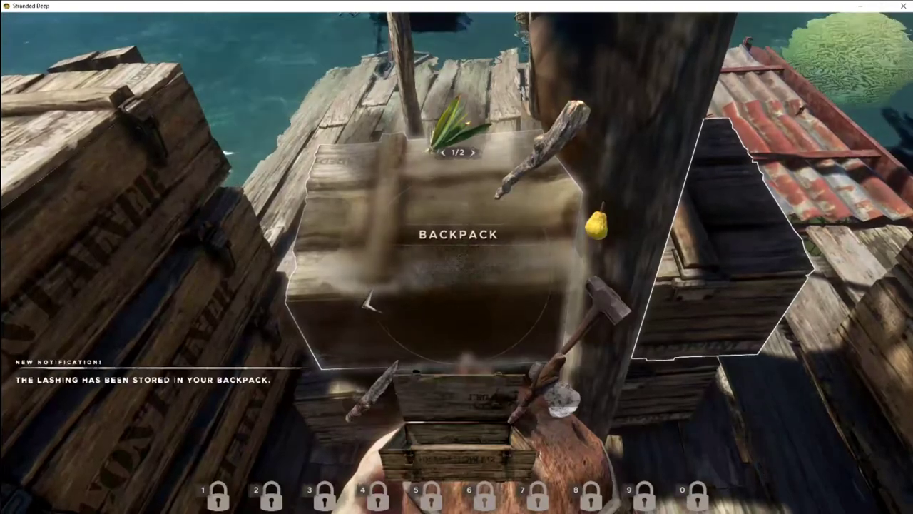
pyautogui.press('Tab')
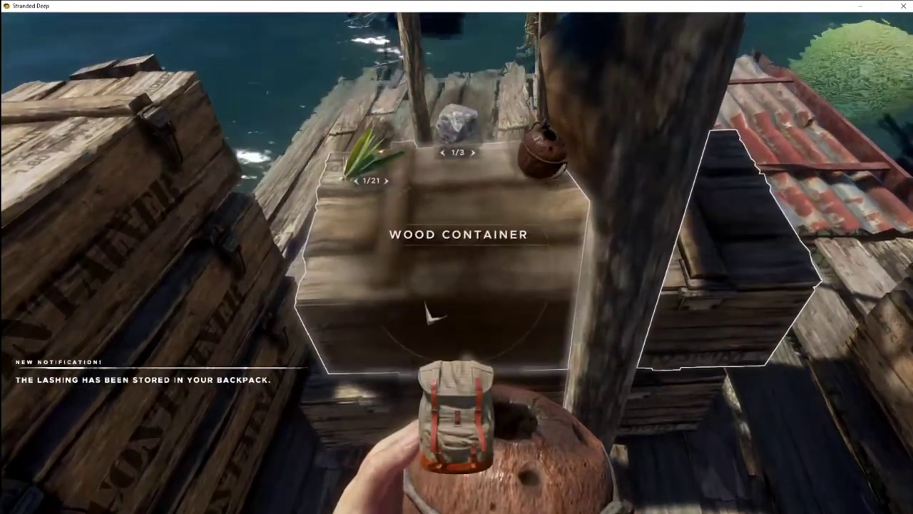
# Equip the knife from the backpack, then recheck the container and backpack.
pyautogui.press('Tab')
pyautogui.press('Tab')
pyautogui.click(371, 385)
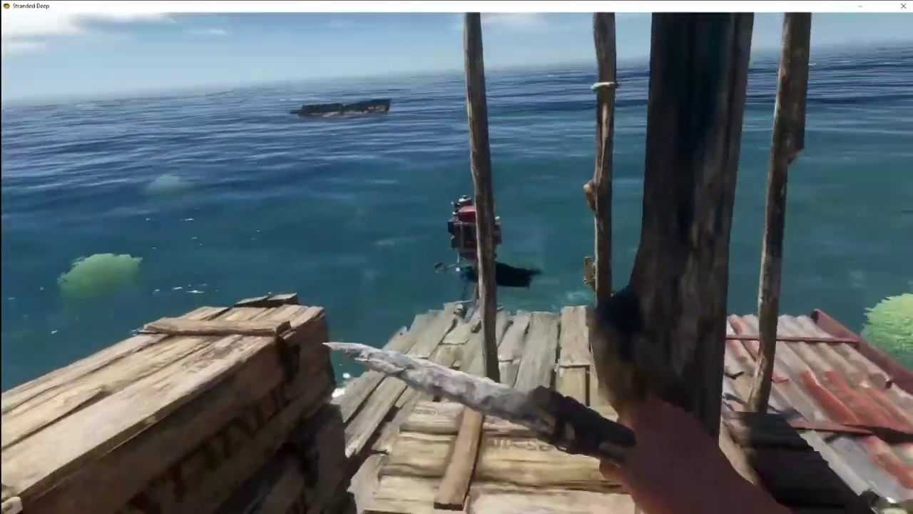
pyautogui.press('Tab')
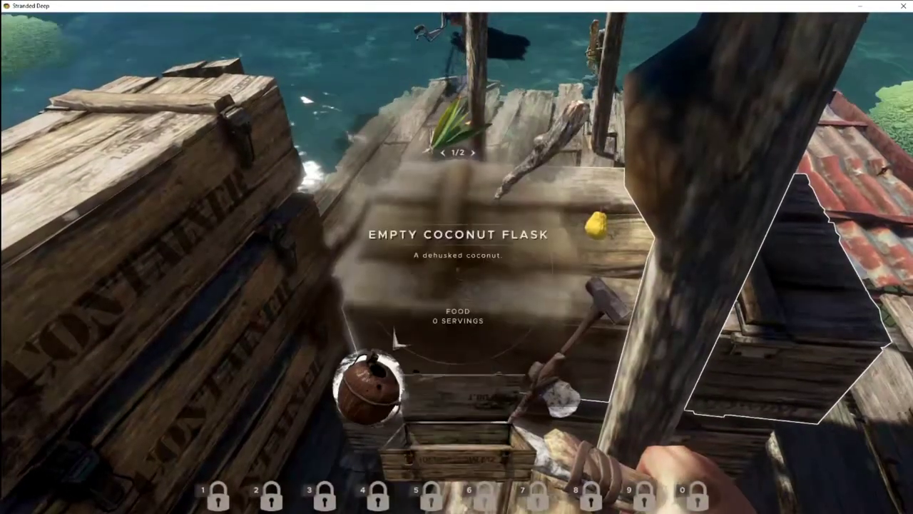
pyautogui.press('Tab')
pyautogui.press('Tab')
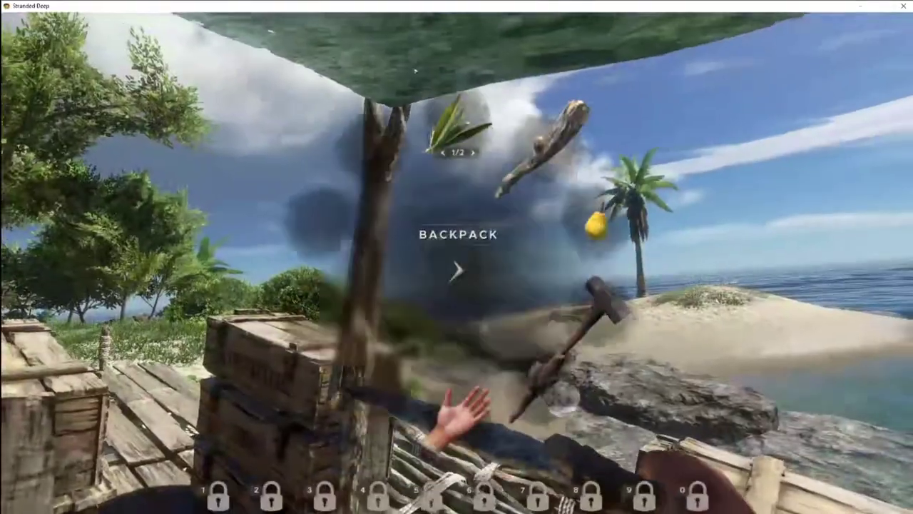
pyautogui.press('Tab')
pyautogui.write('w')
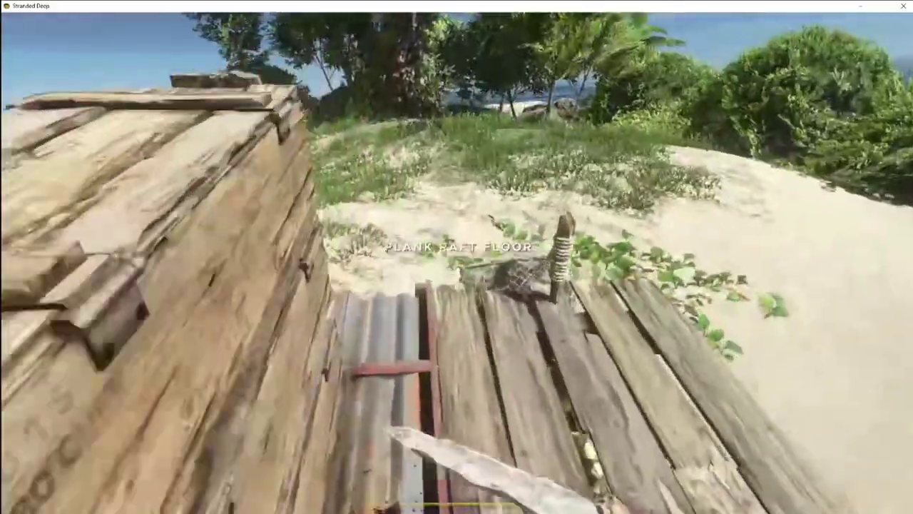
pyautogui.write('w')
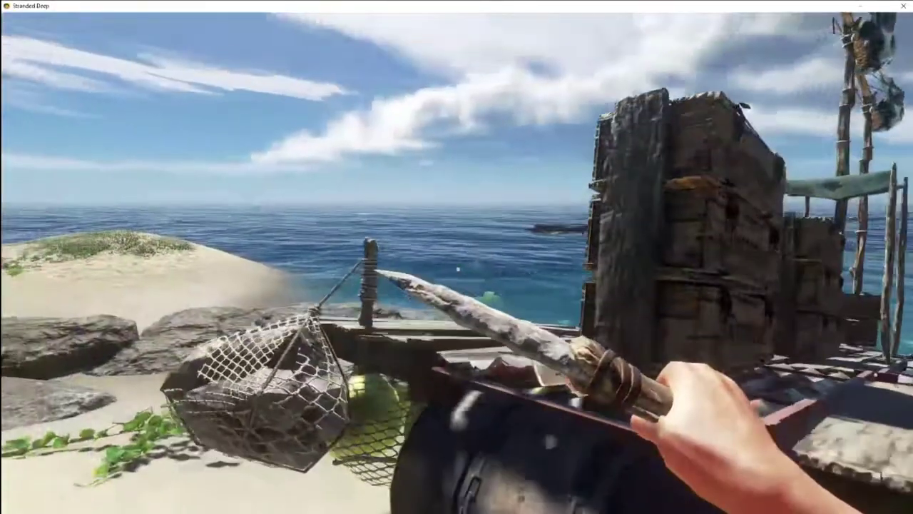
pyautogui.write('w')
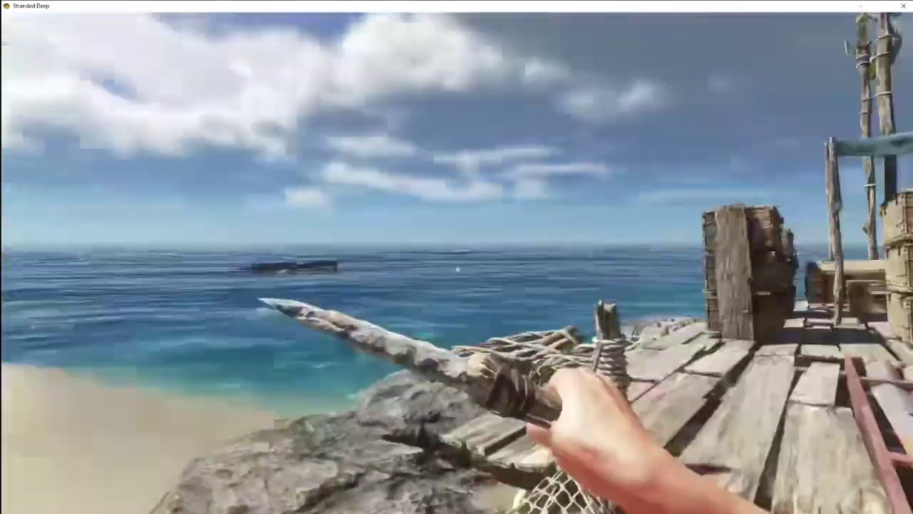
pyautogui.write('w')
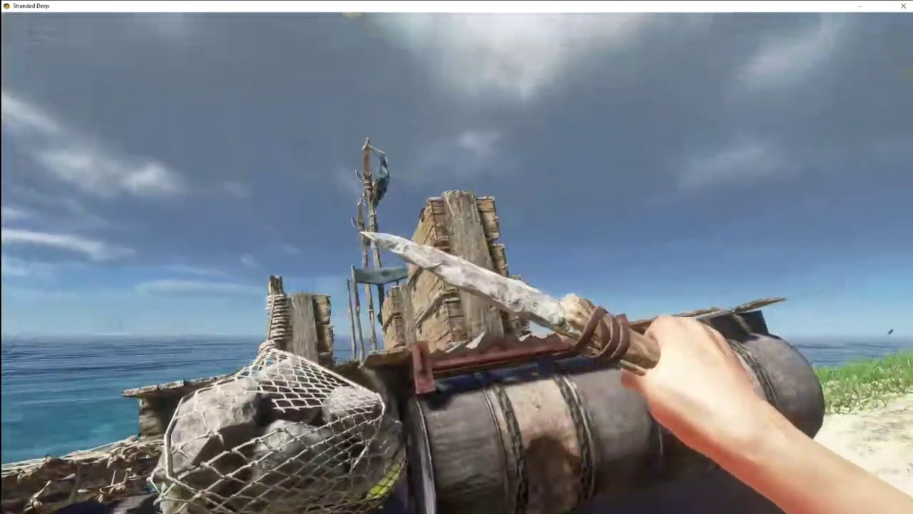
pyautogui.write('w')
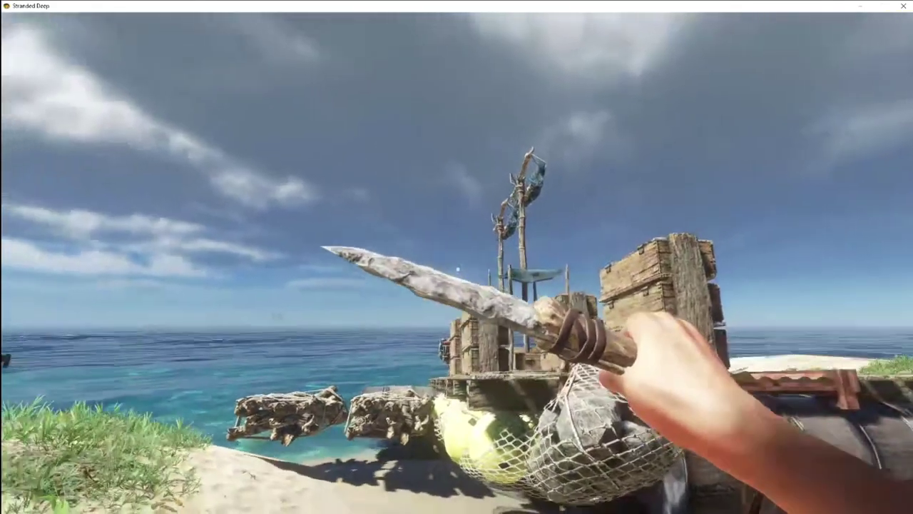
pyautogui.write('w')
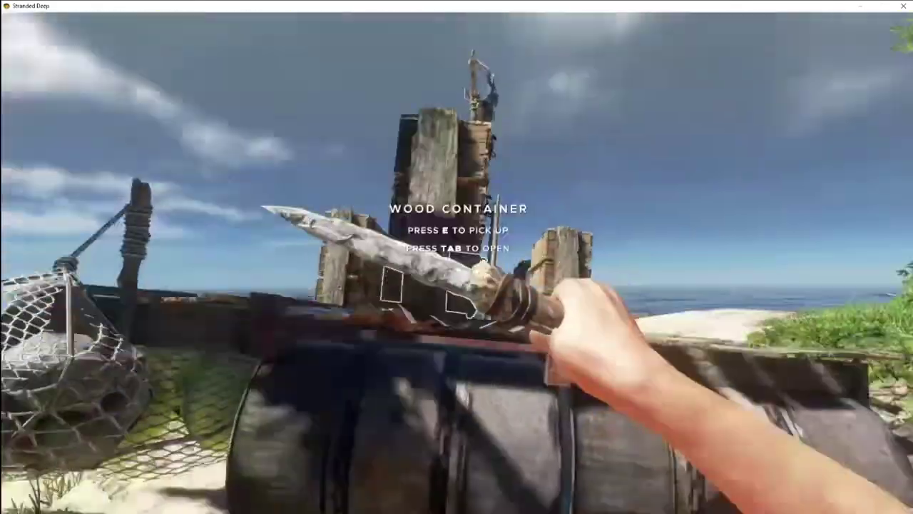
pyautogui.write('w')
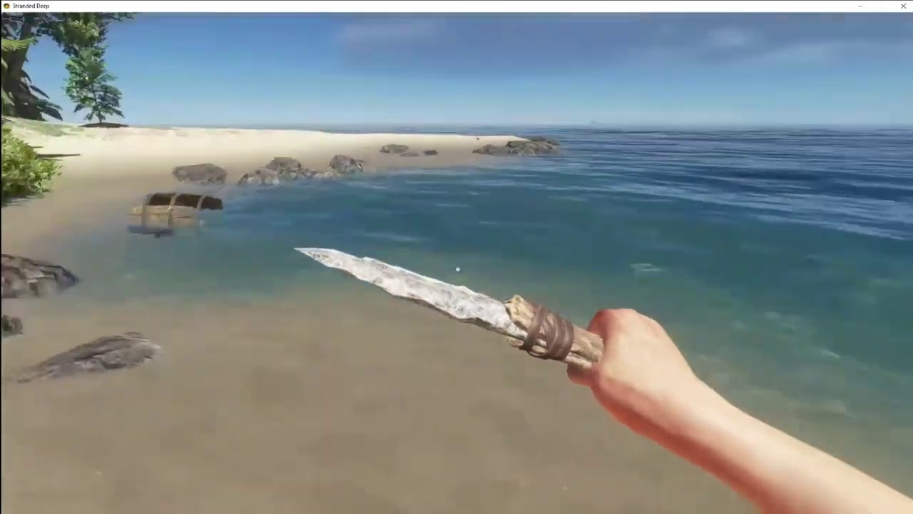
pyautogui.write('w')
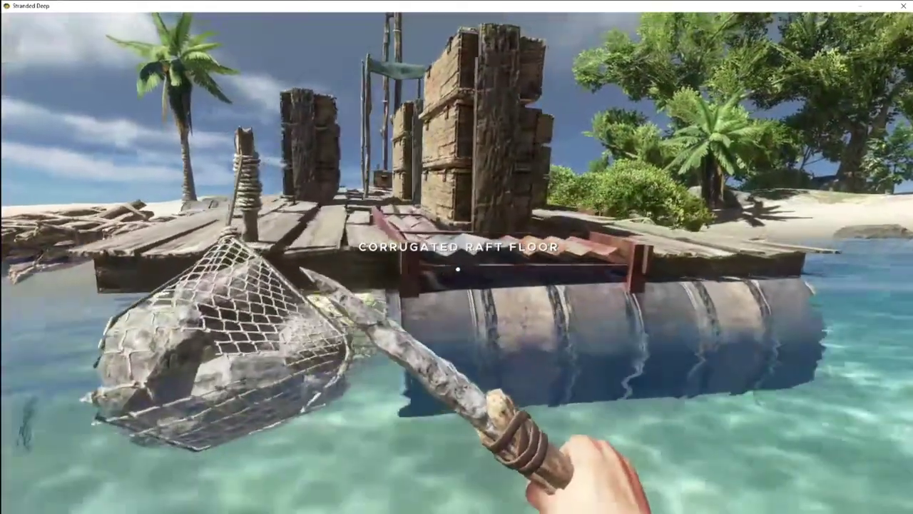
# Look around the raft's barrel base and anchor from the shallows.
pyautogui.moveTo(457, 269); pyautogui.dragTo(457, 269)
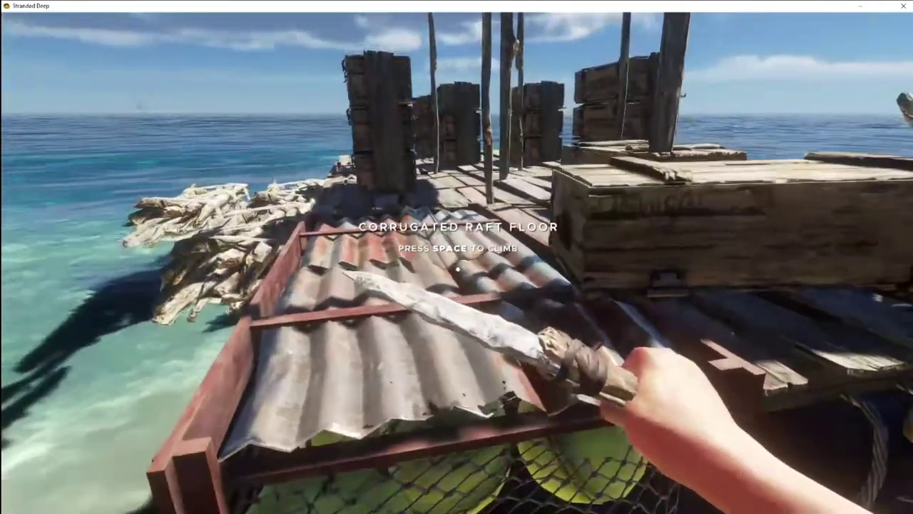
# Climb onto the raft, raise the GTFO motor, then lower it into the water.
pyautogui.press('space')
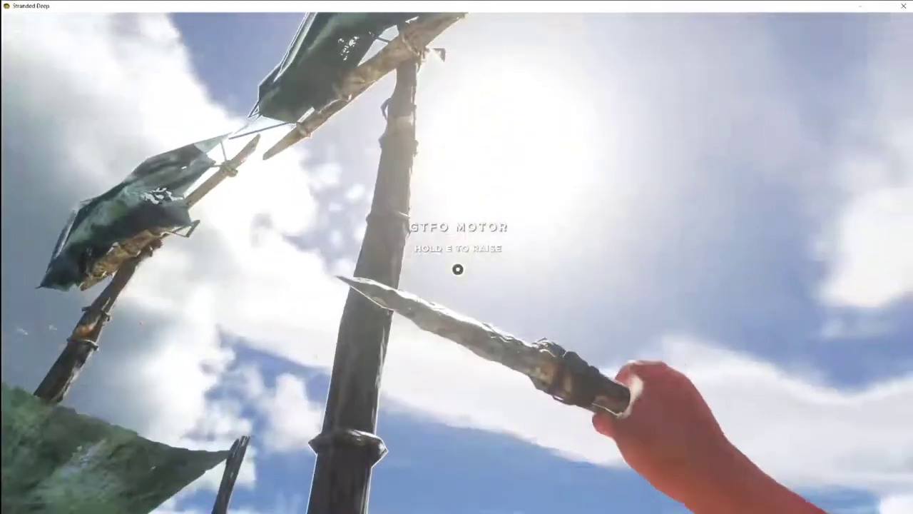
pyautogui.press('e')
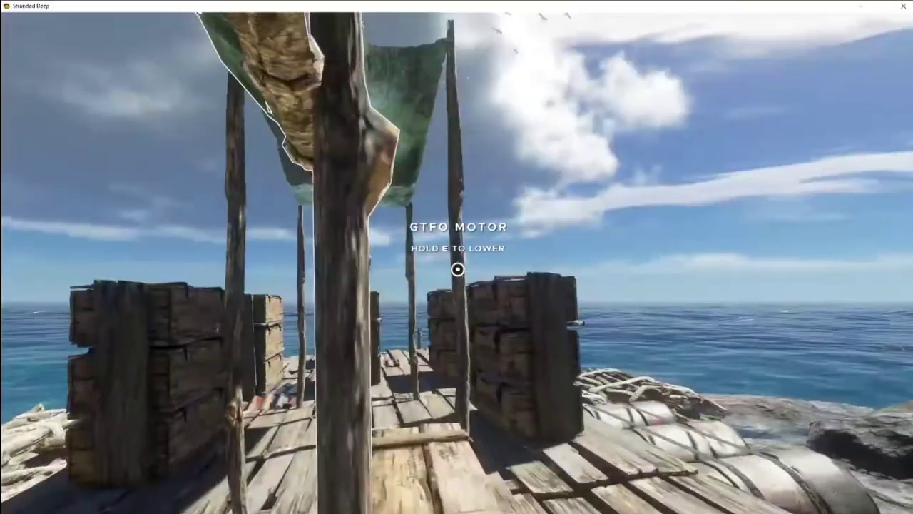
pyautogui.press('e')
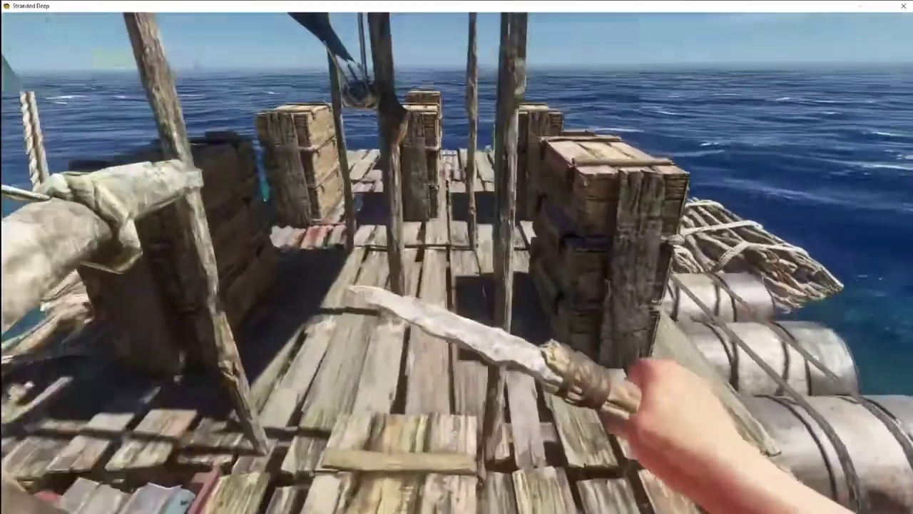
# Open the raft's storage crate and take the GTFO steering stick.
pyautogui.press('Tab')
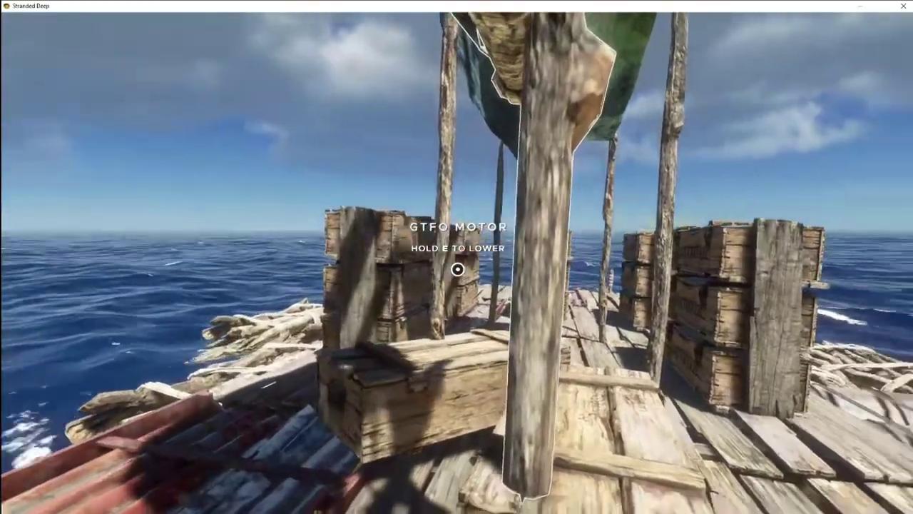
pyautogui.press('e')
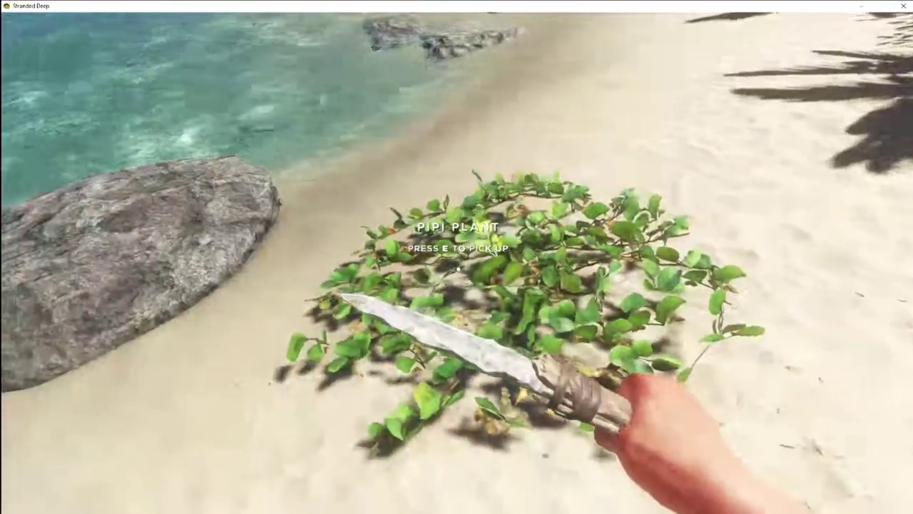
# Pick up the pipi plant on the beach and open the backpack.
pyautogui.press('e')
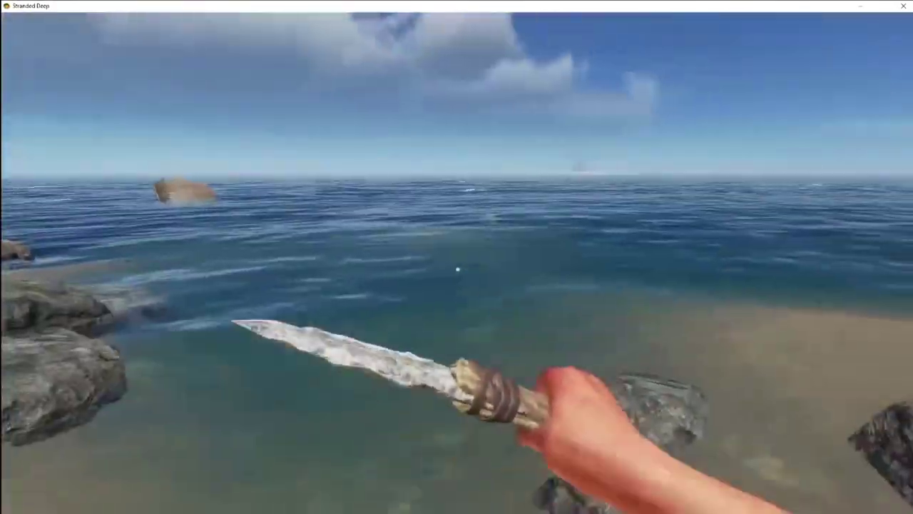
pyautogui.press('Tab')
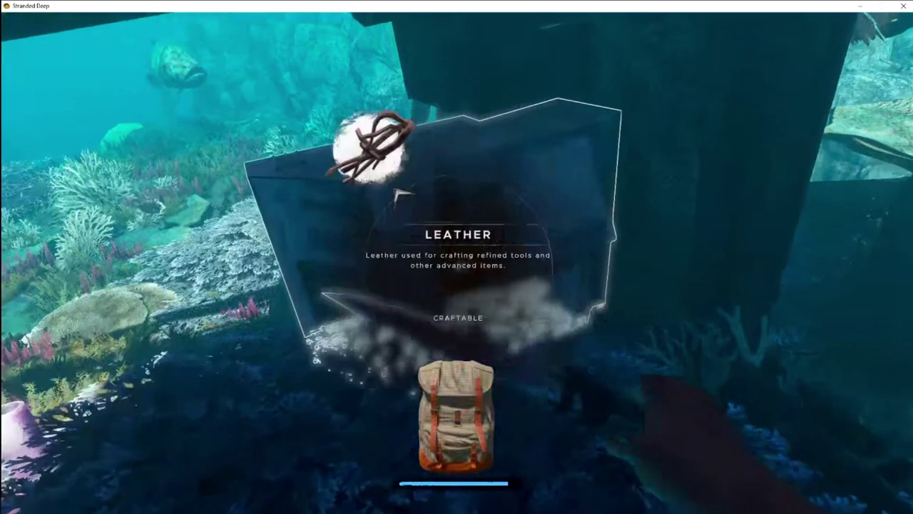
# Loot the leather inside the wreck and swim up to the surface.
pyautogui.press('Tab')
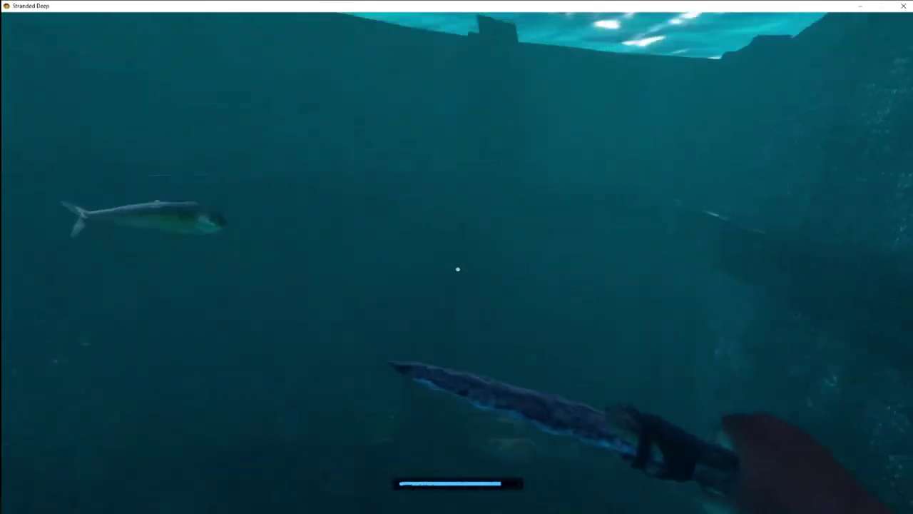
pyautogui.press('space')
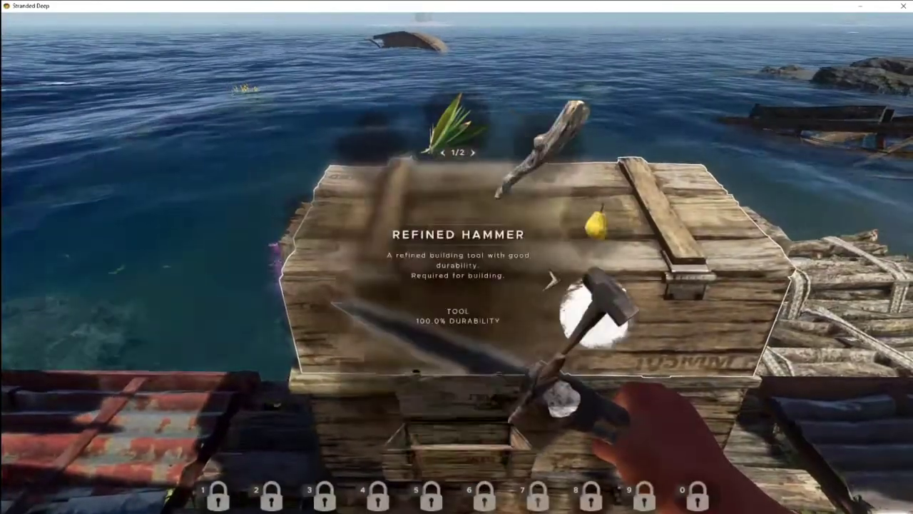
# Take the hammer and a wood stick from the raft's storage crates.
pyautogui.click(592, 314)
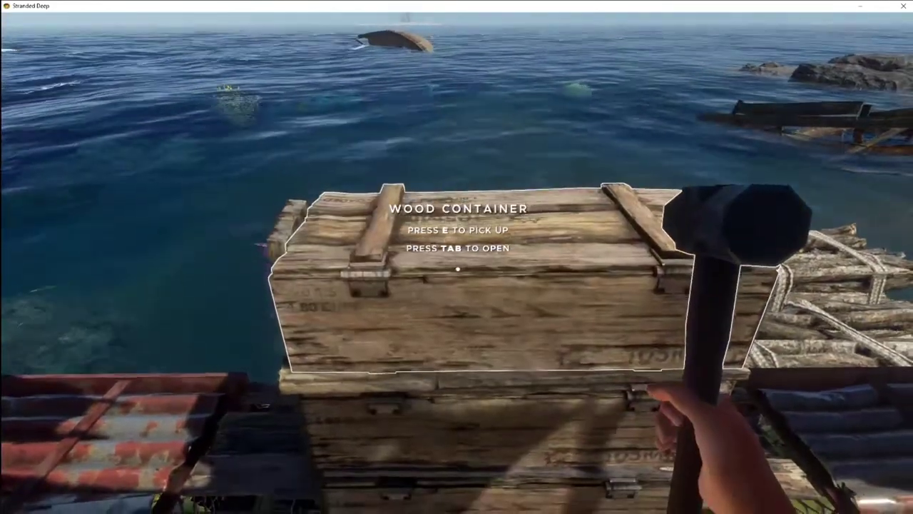
pyautogui.press('Tab')
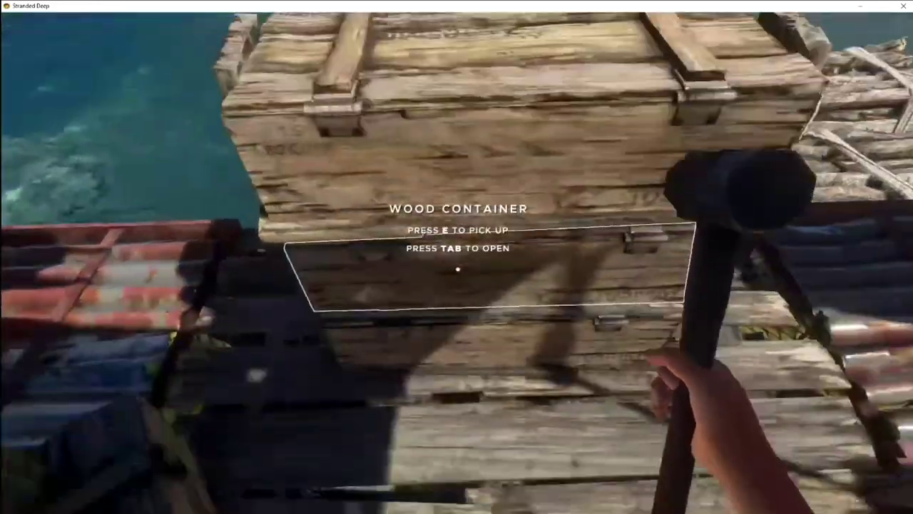
pyautogui.press('Tab')
pyautogui.press('Tab')
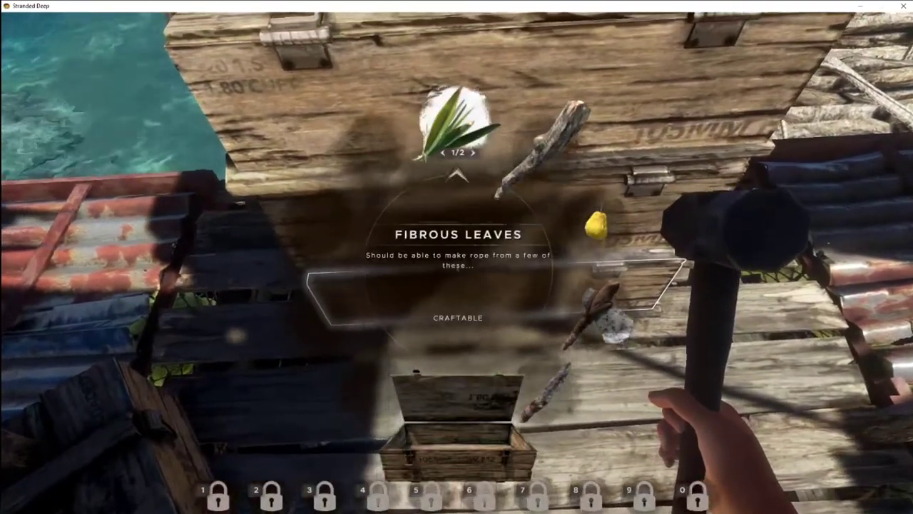
pyautogui.press('Tab')
# Search the stacked crates and take out the stone-headed crude axe.
pyautogui.press('Tab')
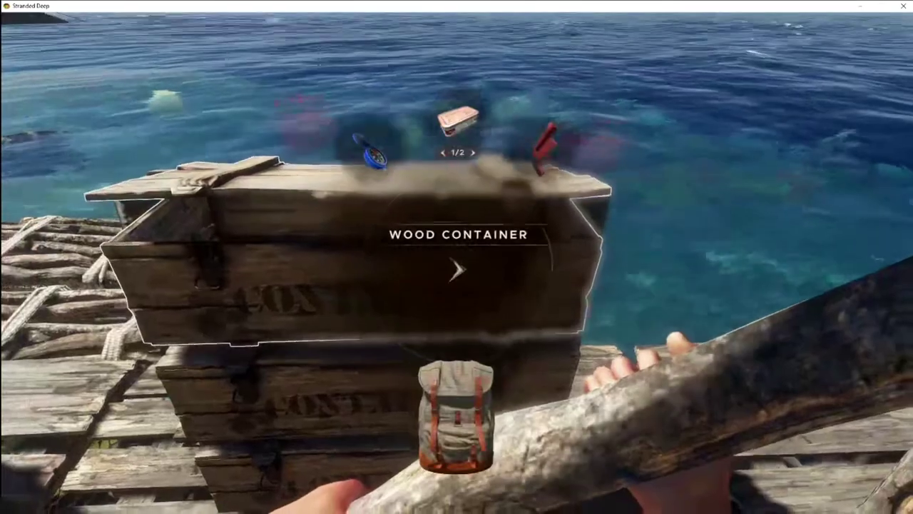
pyautogui.press('Tab')
pyautogui.press('Tab')
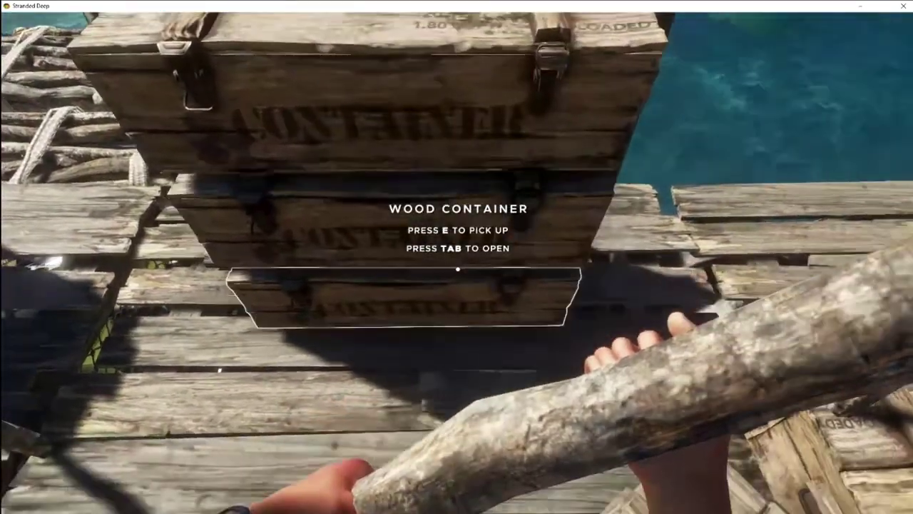
pyautogui.press('Tab')
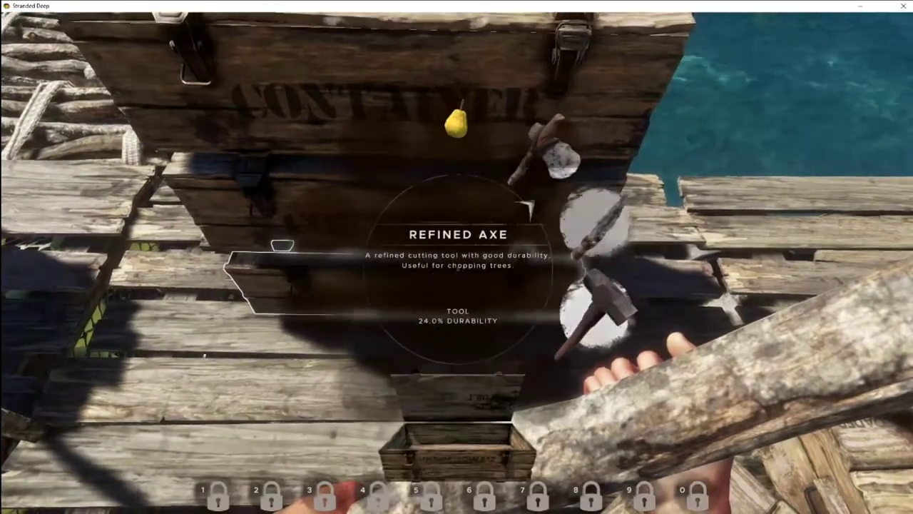
pyautogui.press('Tab')
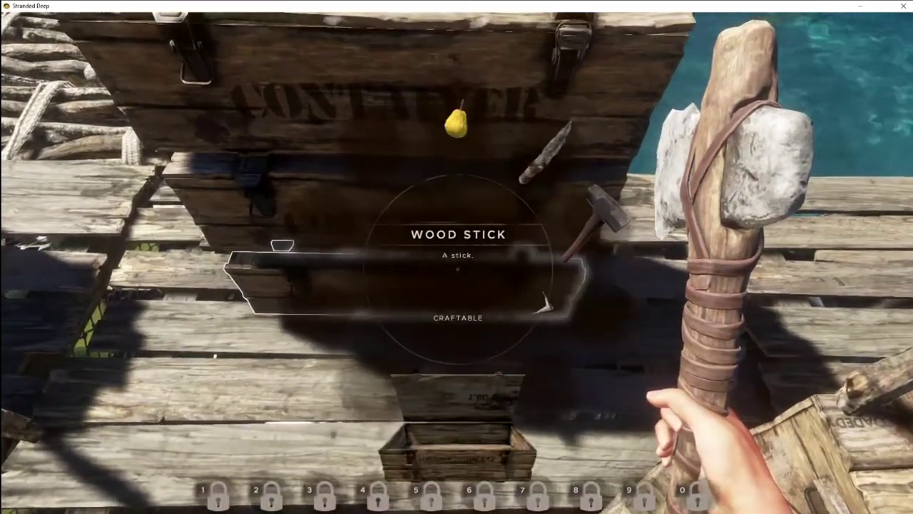
pyautogui.press('Tab')
pyautogui.press('Tab')
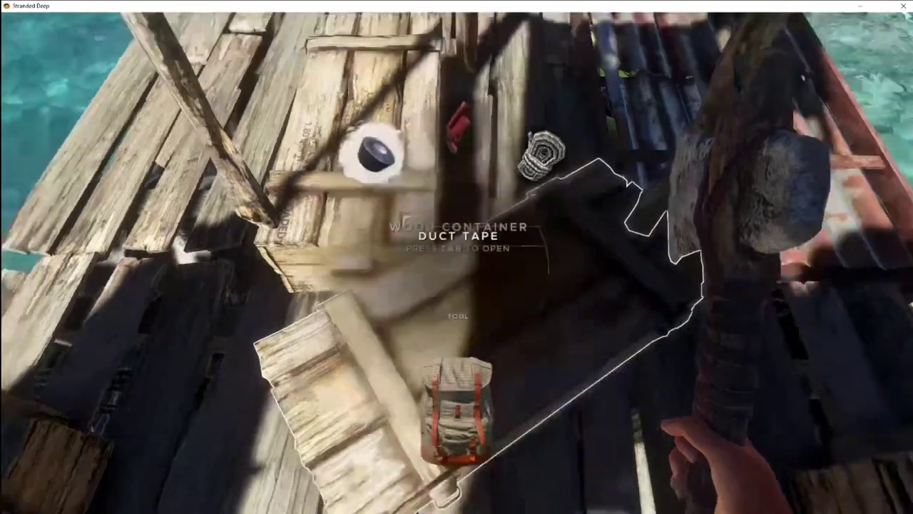
pyautogui.press('Tab')
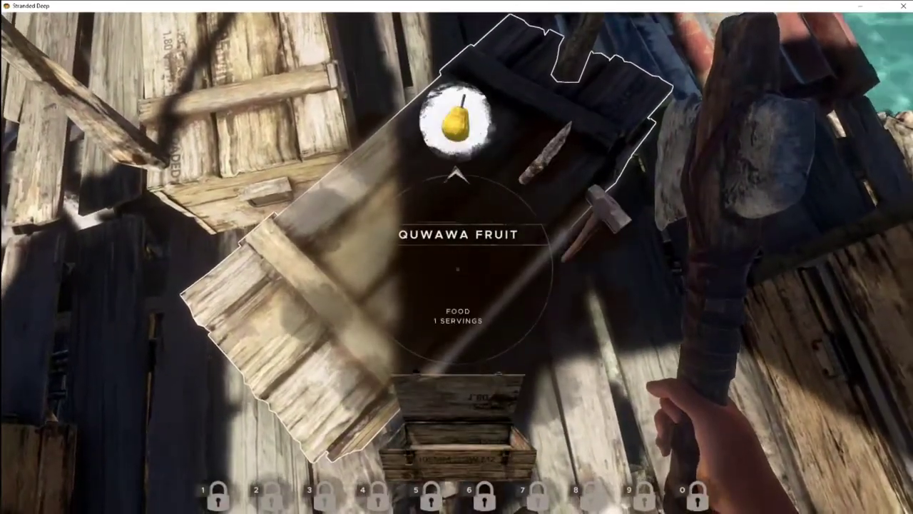
# Step off the raft and walk the shoreline past the rocks toward the shipwreck.
pyautogui.press('Tab')
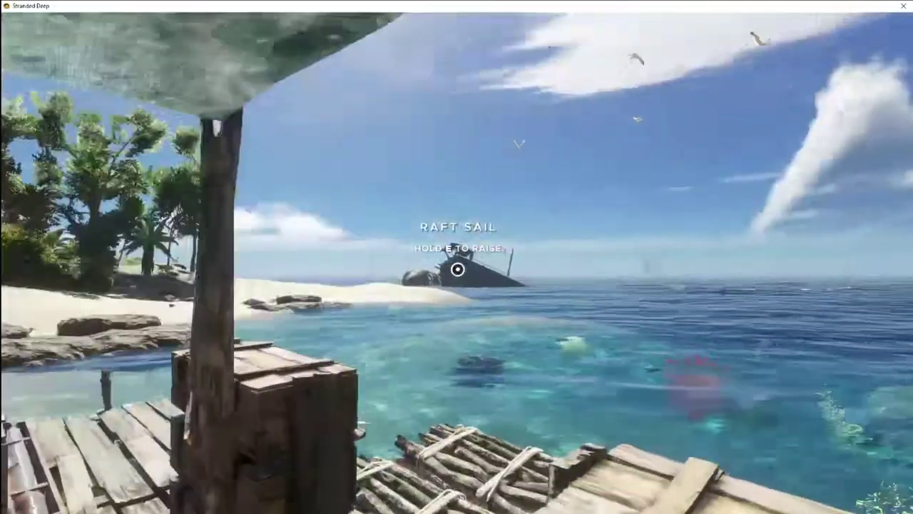
pyautogui.press('w')
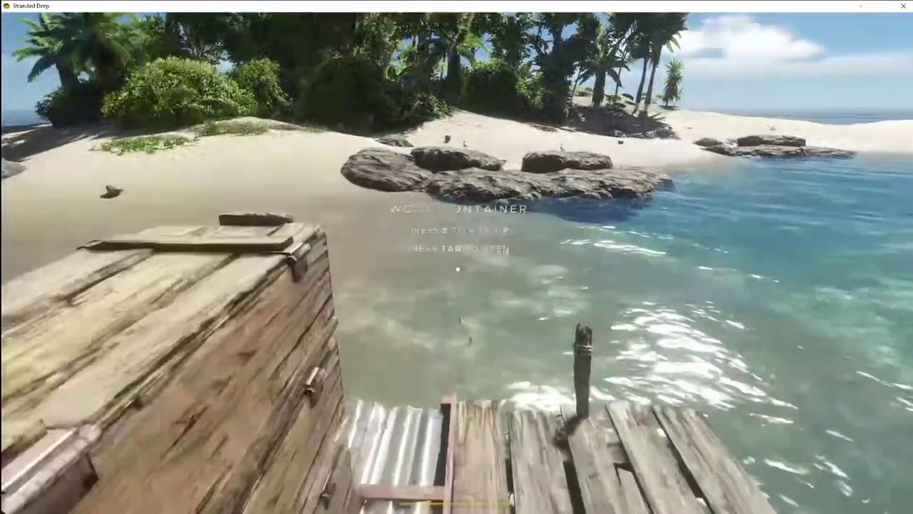
pyautogui.press('w')
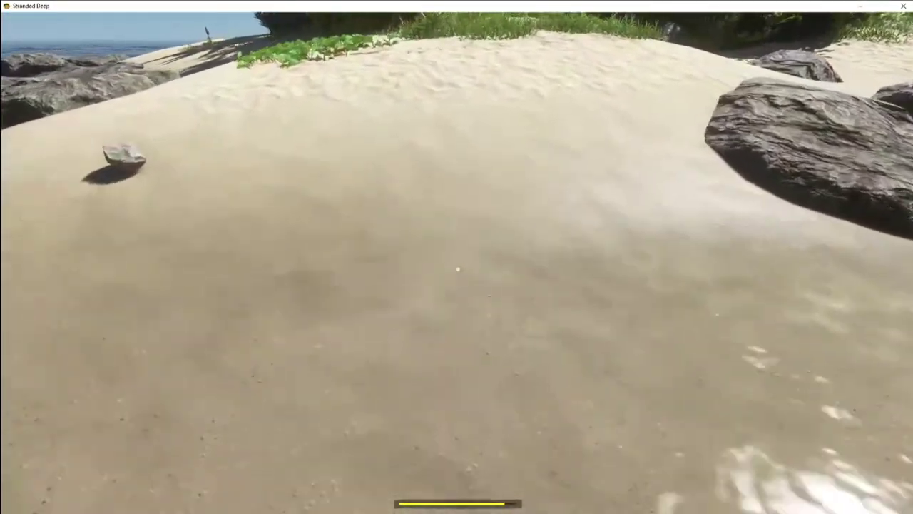
pyautogui.press('w')
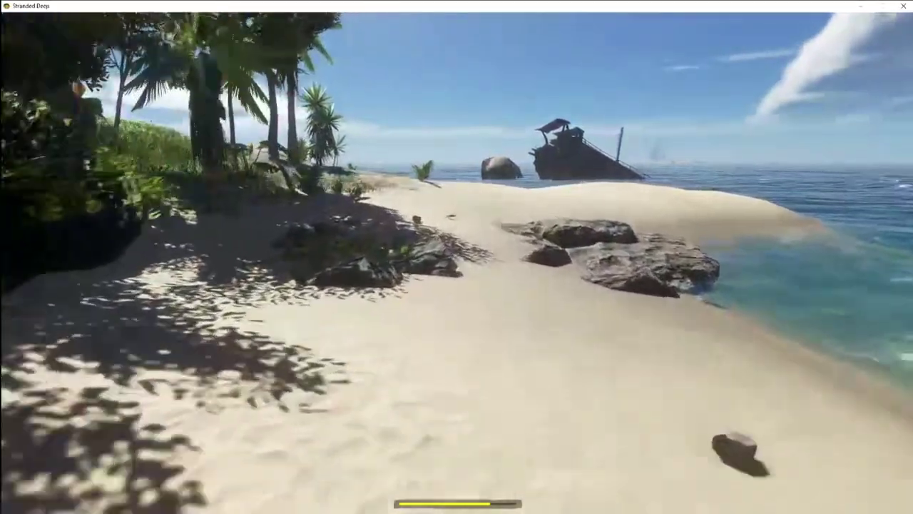
pyautogui.press('w')
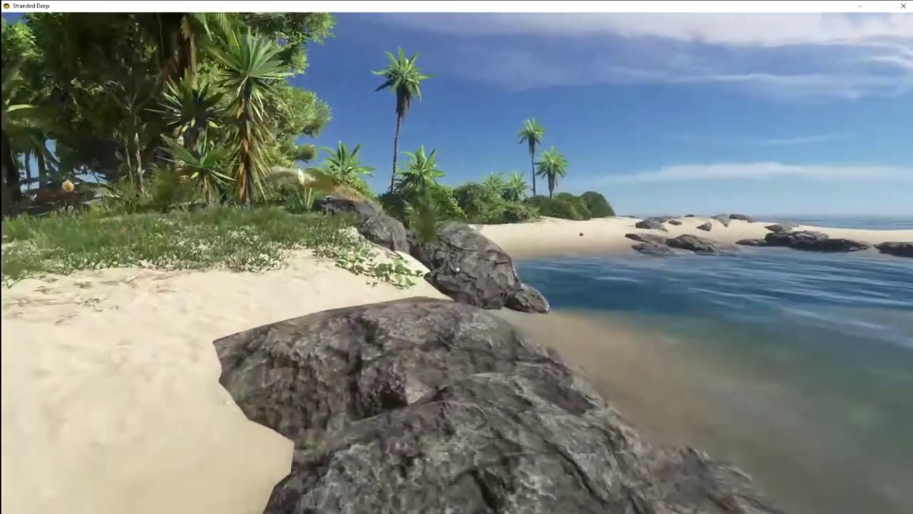
# Cross back over the rocks, survey jungle and beach, and reach the water's edge.
pyautogui.press('w')
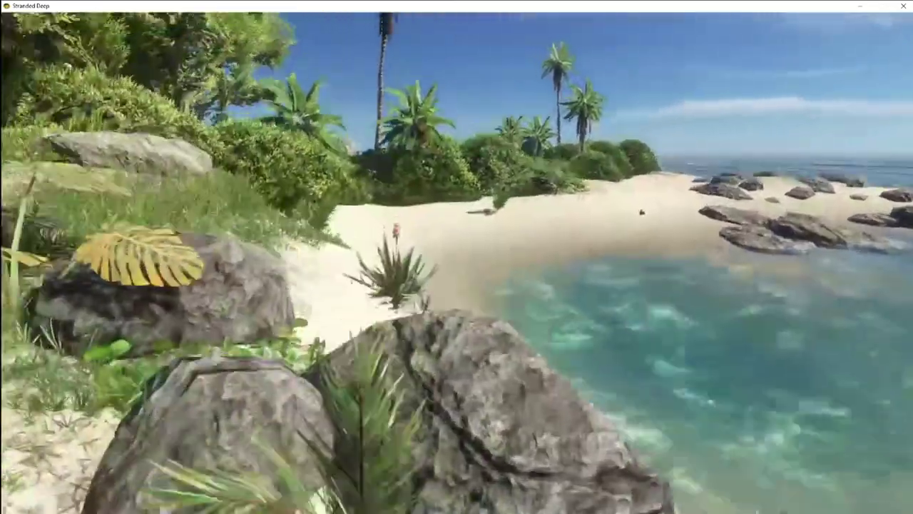
pyautogui.press('w')
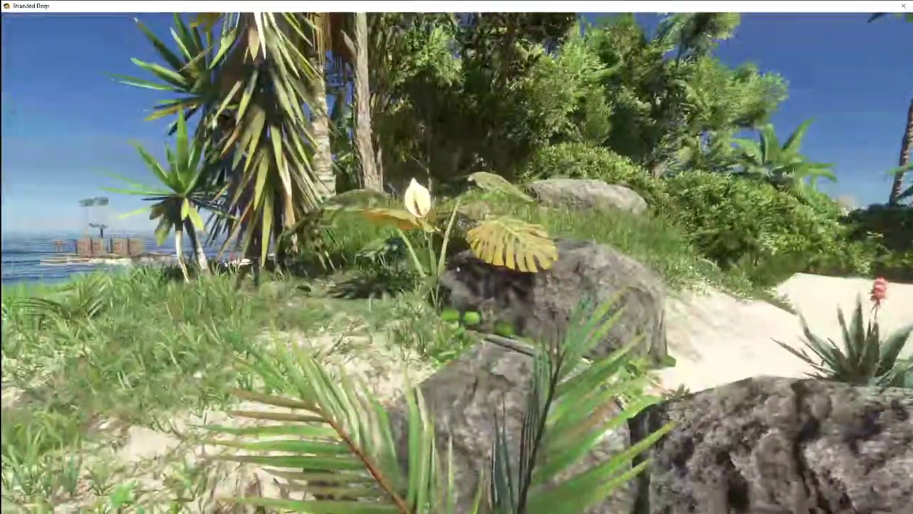
pyautogui.press('w')
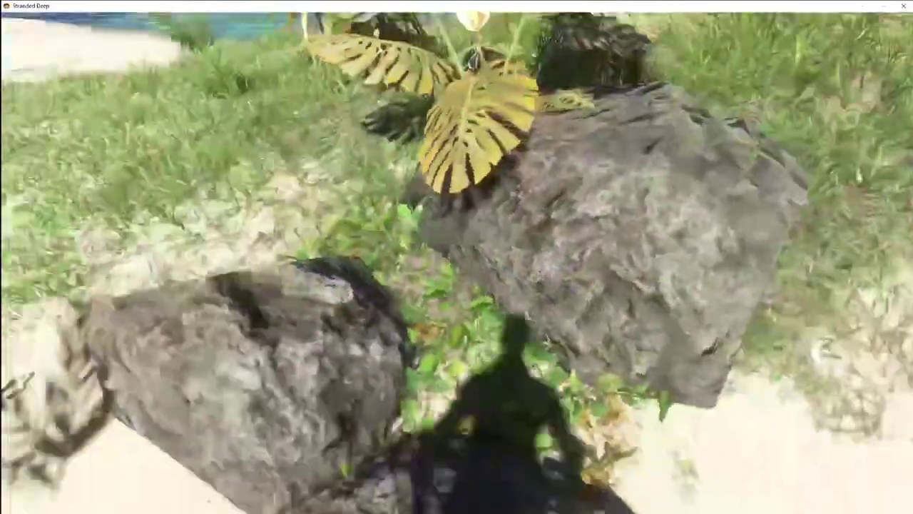
pyautogui.press('w')
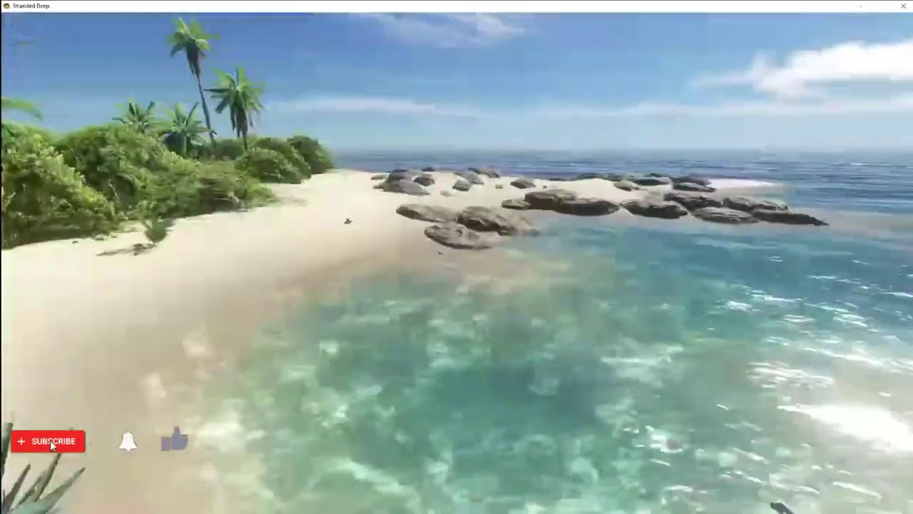
pyautogui.press('w')
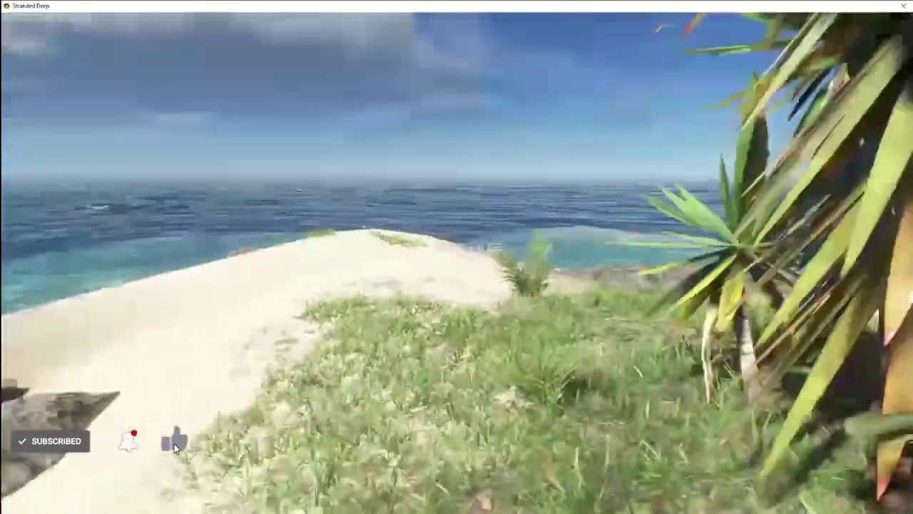
pyautogui.press('w')
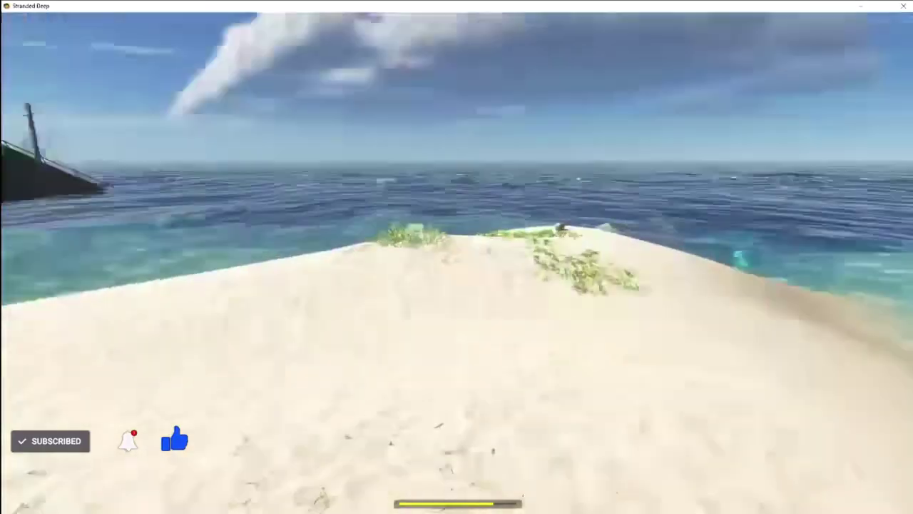
pyautogui.press('w')
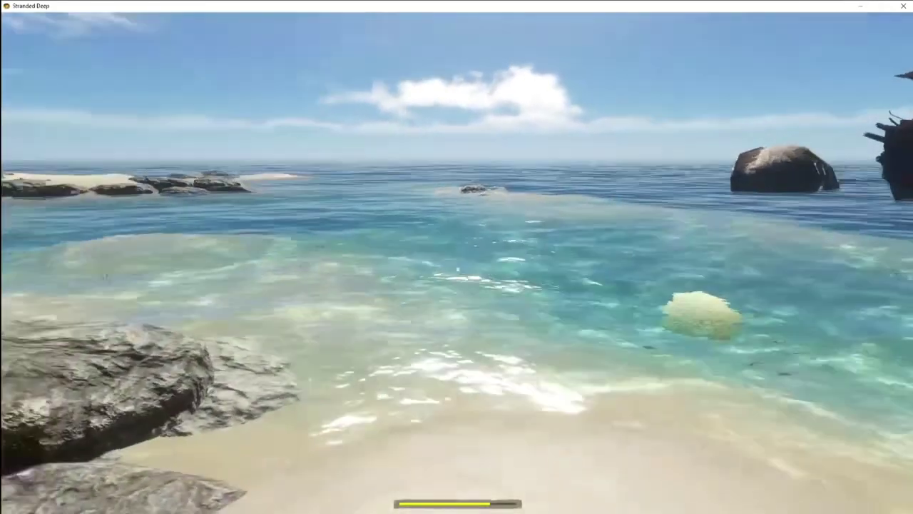
# Swim out alongside the shipwreck, glance at the backpack, and dive past the rock and coral.
pyautogui.press('w')
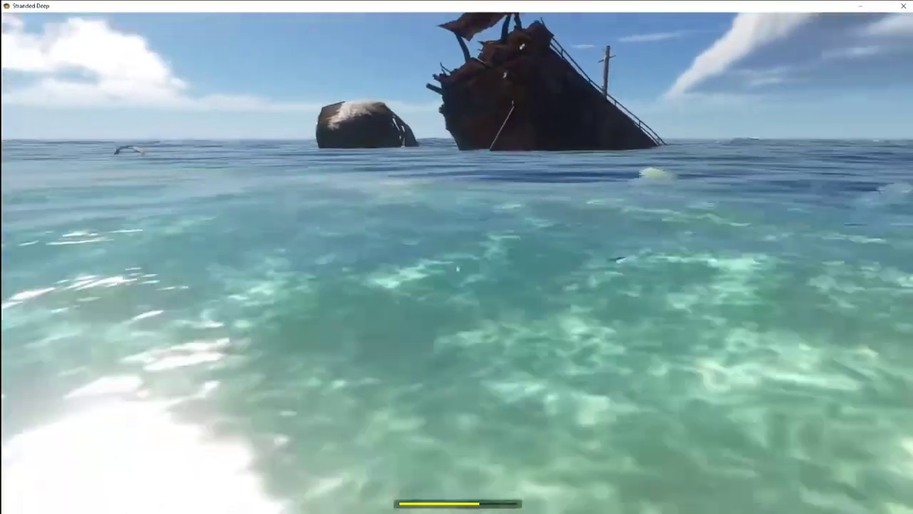
pyautogui.press('w')
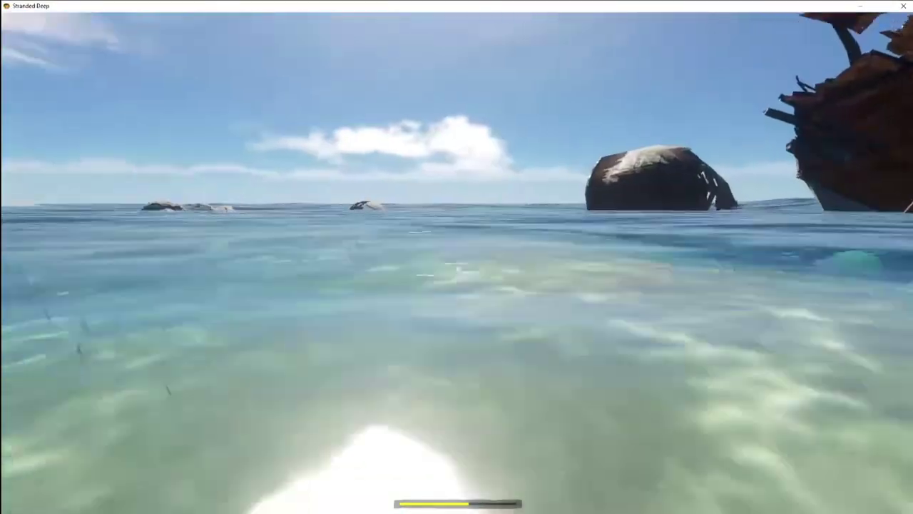
pyautogui.press('Tab')
pyautogui.press('Tab')
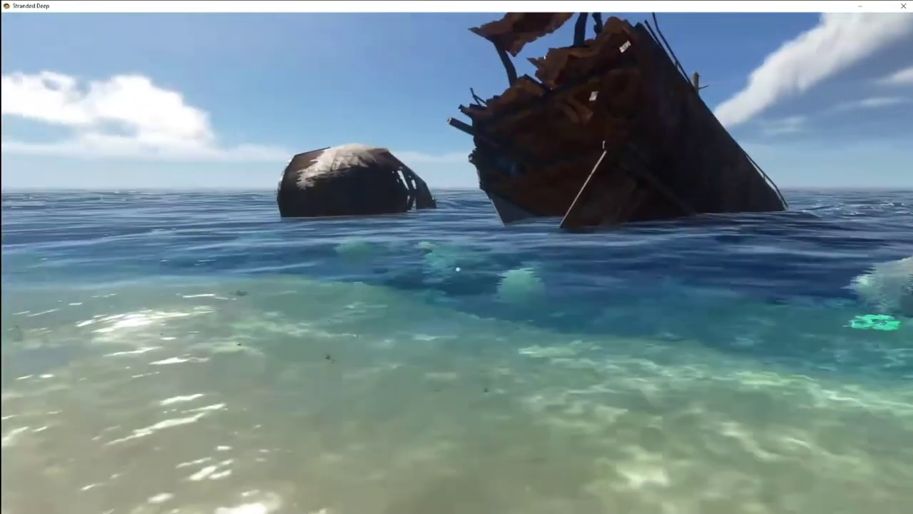
pyautogui.press('w')
pyautogui.press('w')
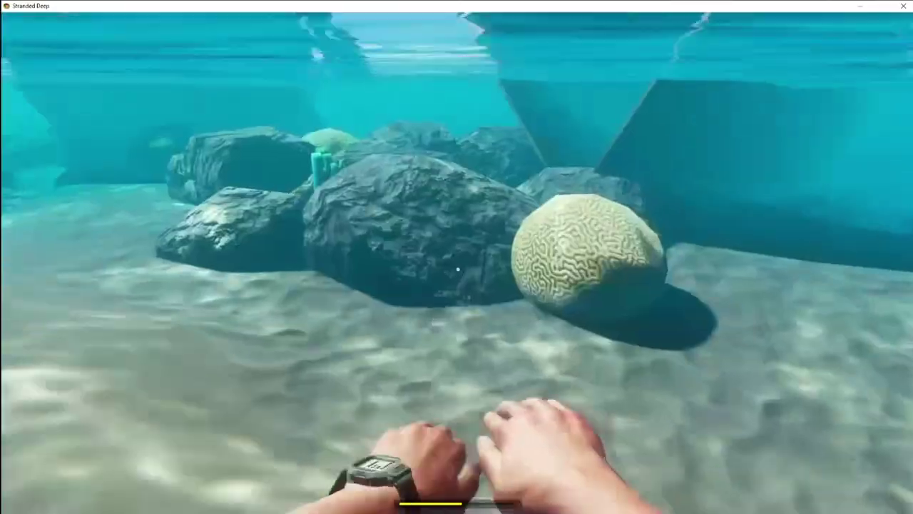
pyautogui.press('w')
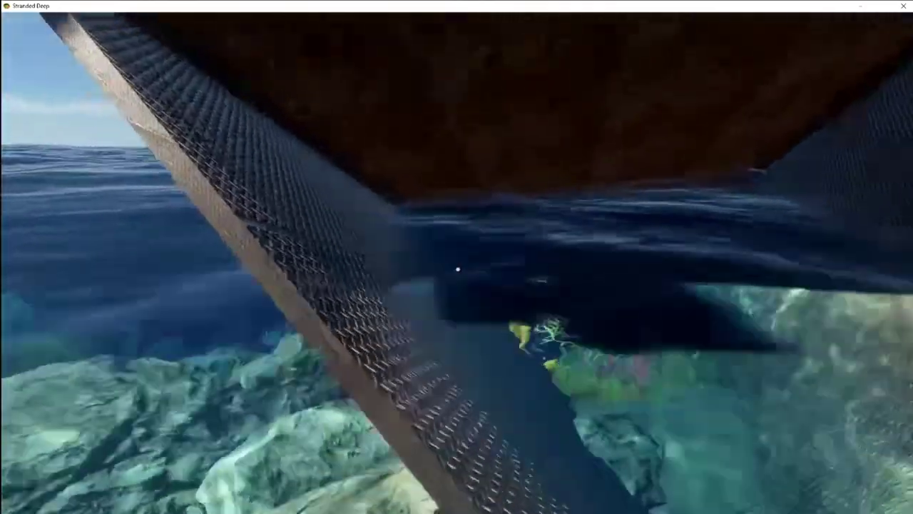
pyautogui.press('w')
# Circle the wreck underwater along the reef and check the sunken container.
pyautogui.press('w')
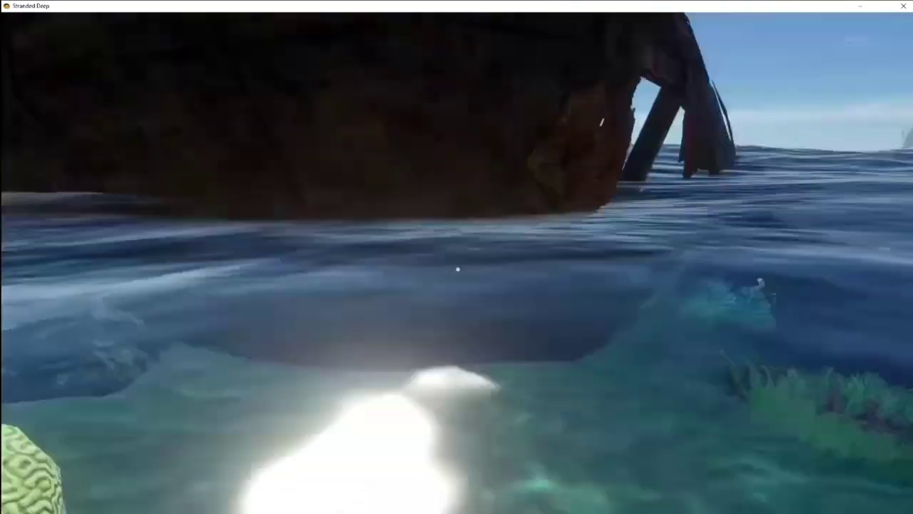
pyautogui.press('w')
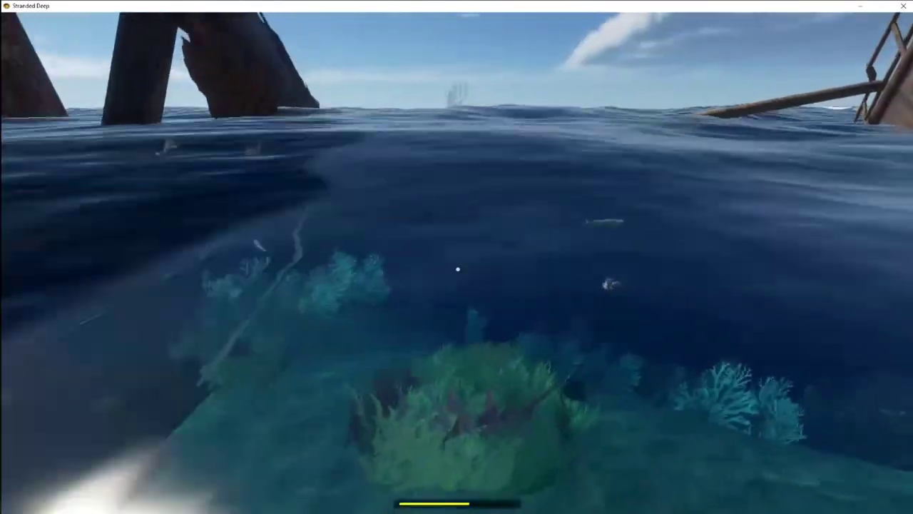
pyautogui.press('w')
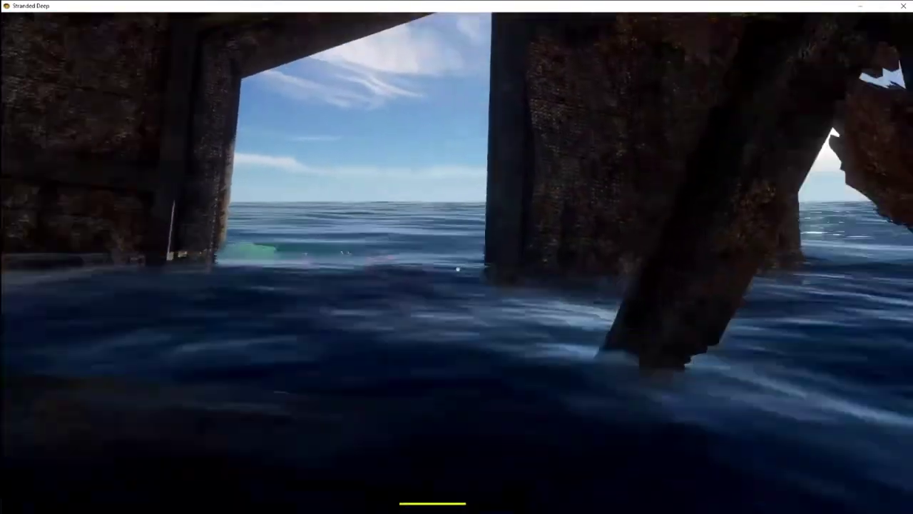
pyautogui.press('w')
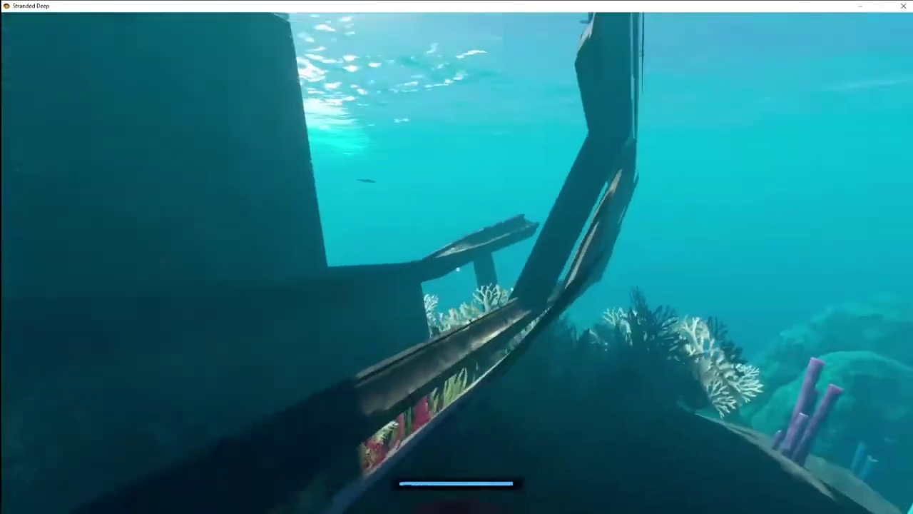
pyautogui.press('w')
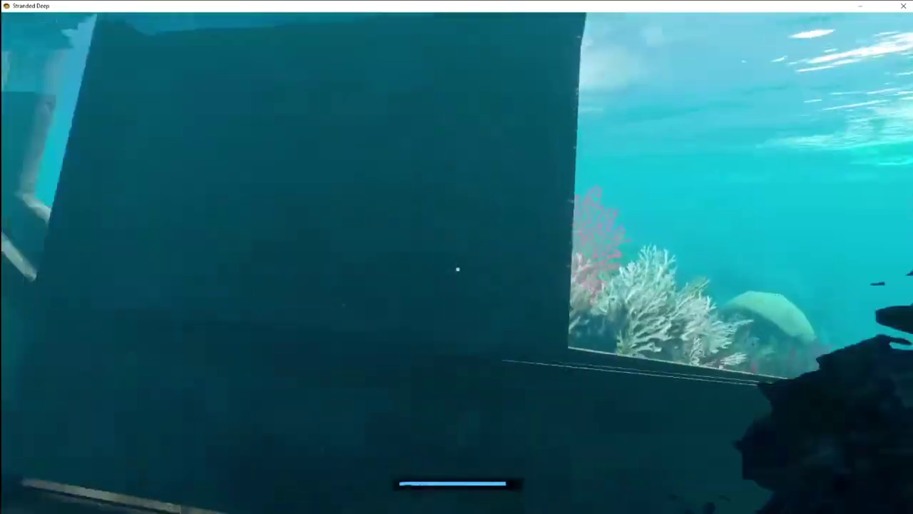
pyautogui.press('w')
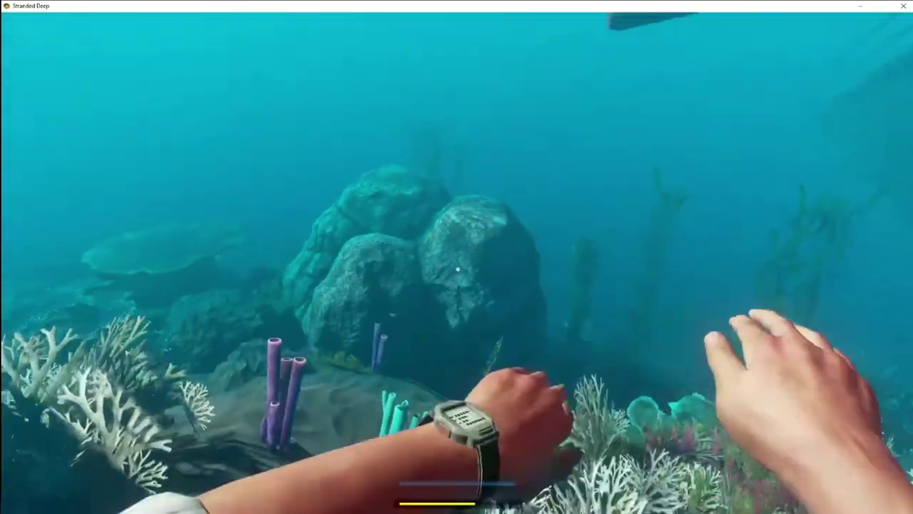
pyautogui.press('w')
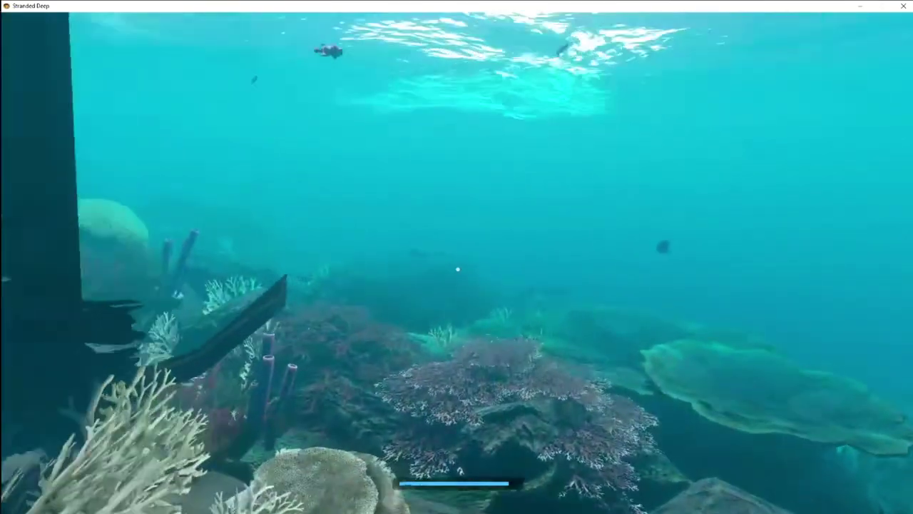
pyautogui.press('w')
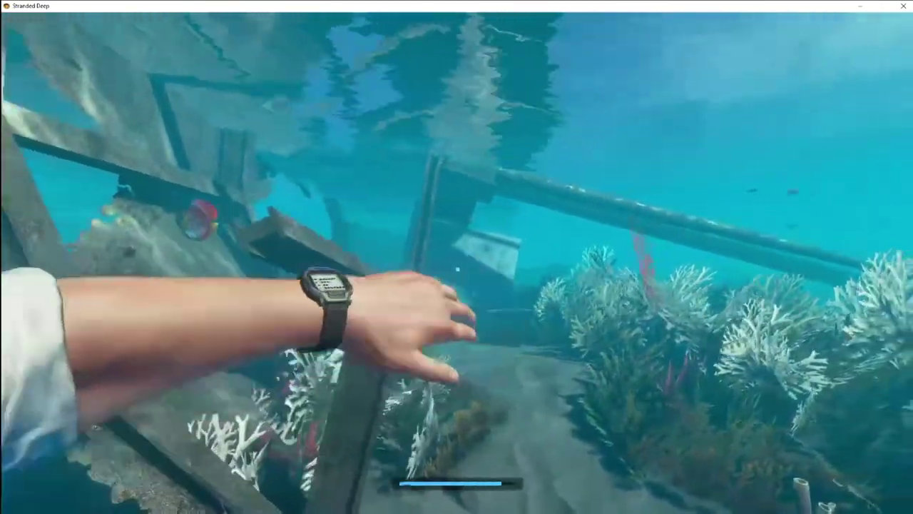
pyautogui.press('w')
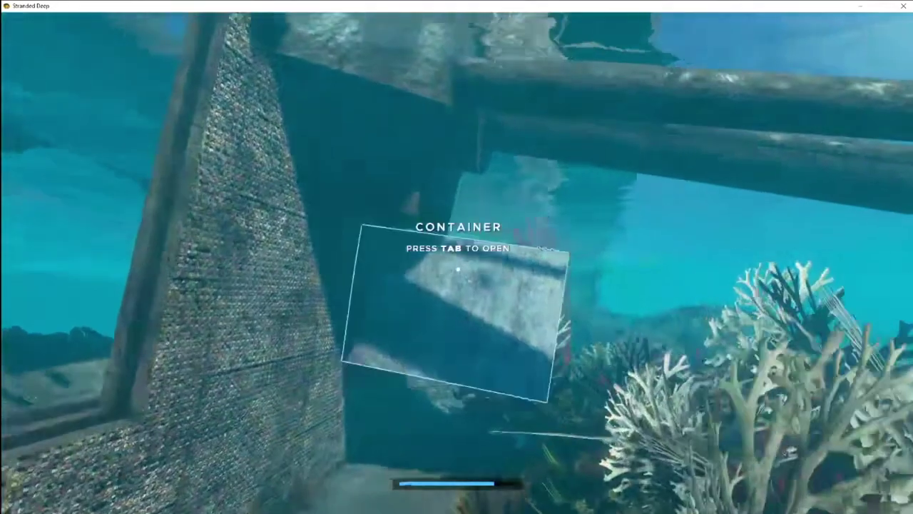
pyautogui.press('Tab')
pyautogui.press('Tab')
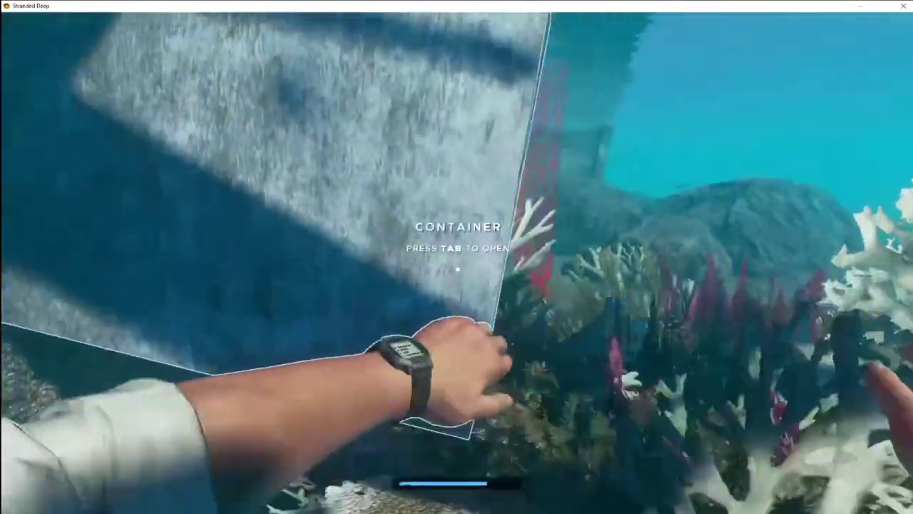
# Leave the container, surface past the wreck, and dive back under its hull.
pyautogui.press('w')
pyautogui.press('w')
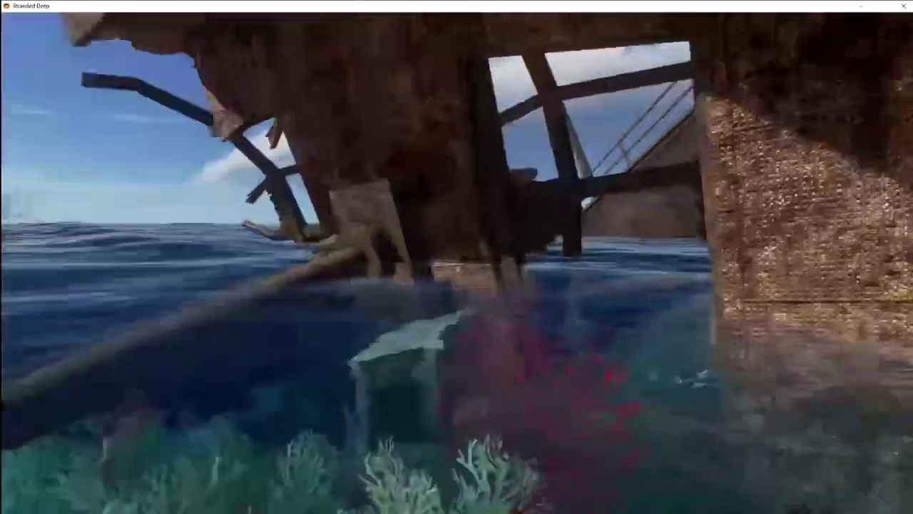
pyautogui.press('w')
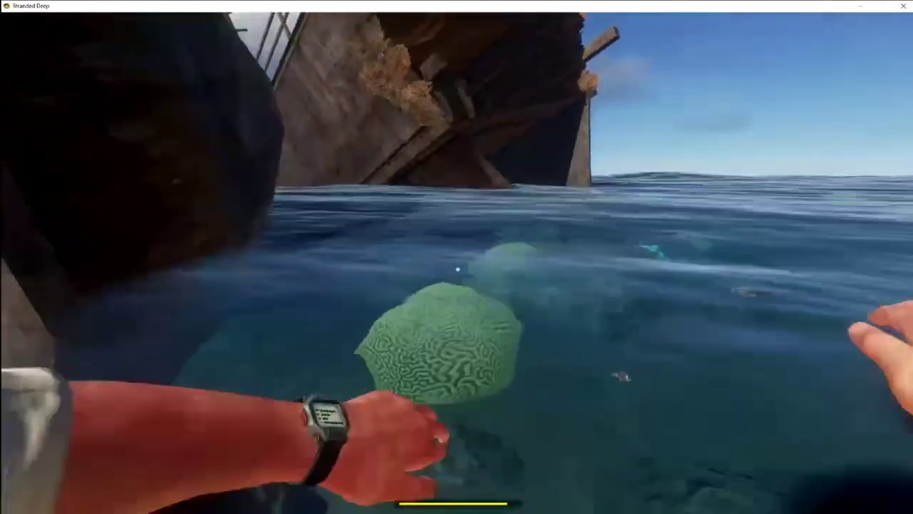
pyautogui.press('w')
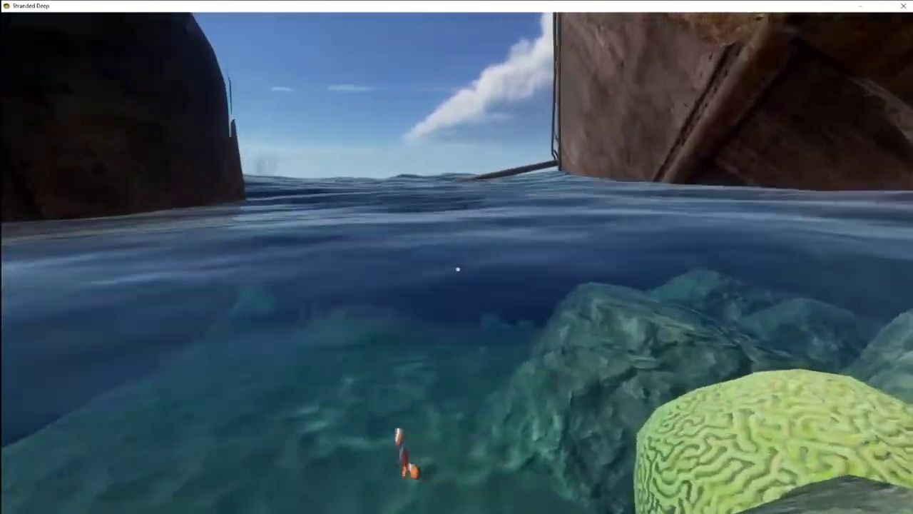
pyautogui.press('w')
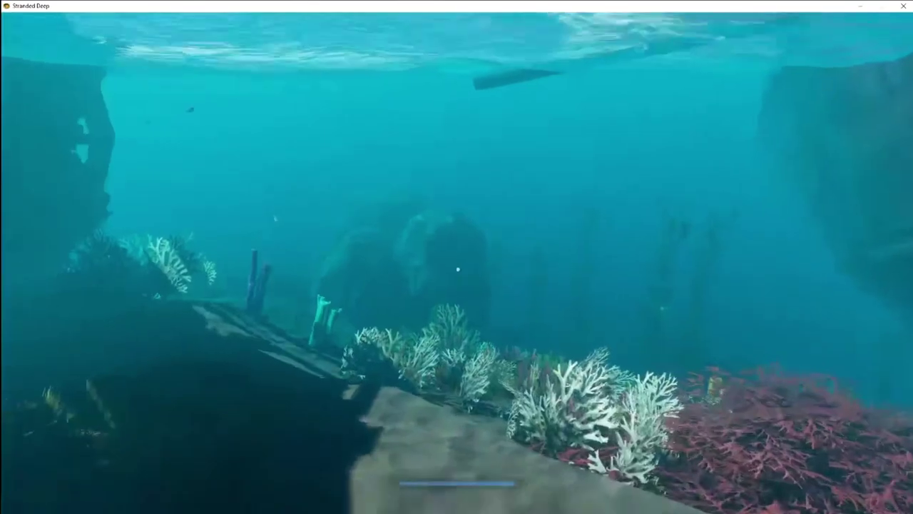
pyautogui.press('w')
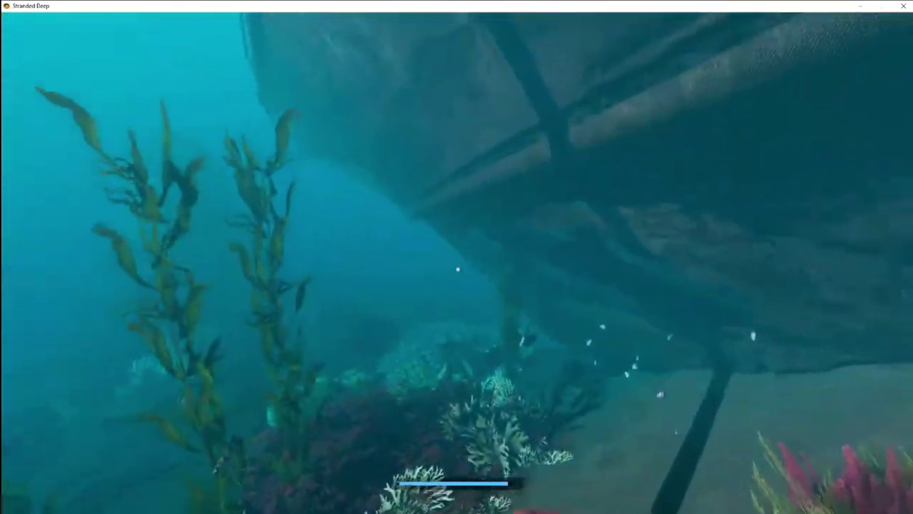
# Swim beneath and up past the wreck structure, then climb onto its deck.
pyautogui.press('w')
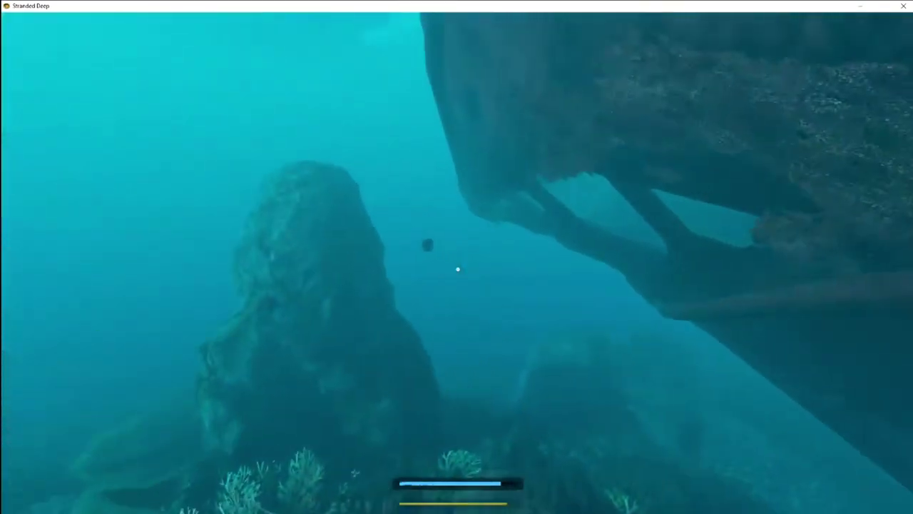
pyautogui.press('w')
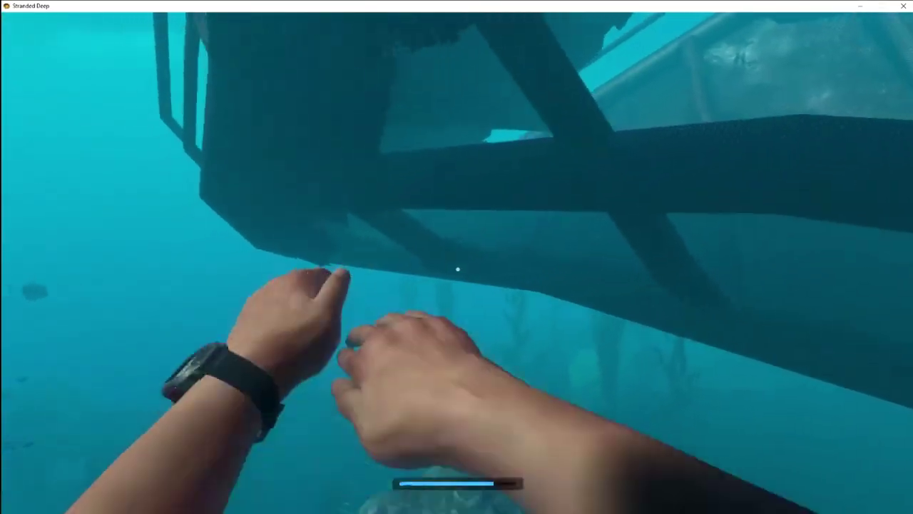
pyautogui.press('w')
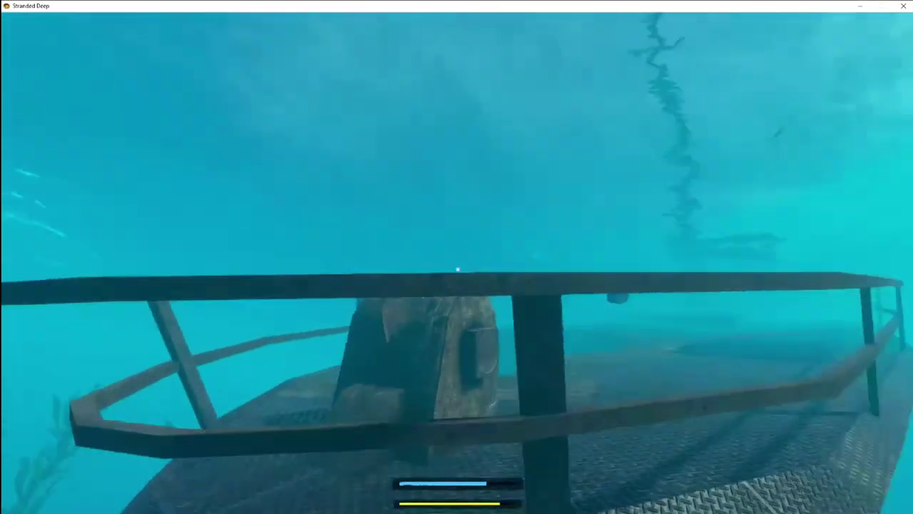
pyautogui.press('w')
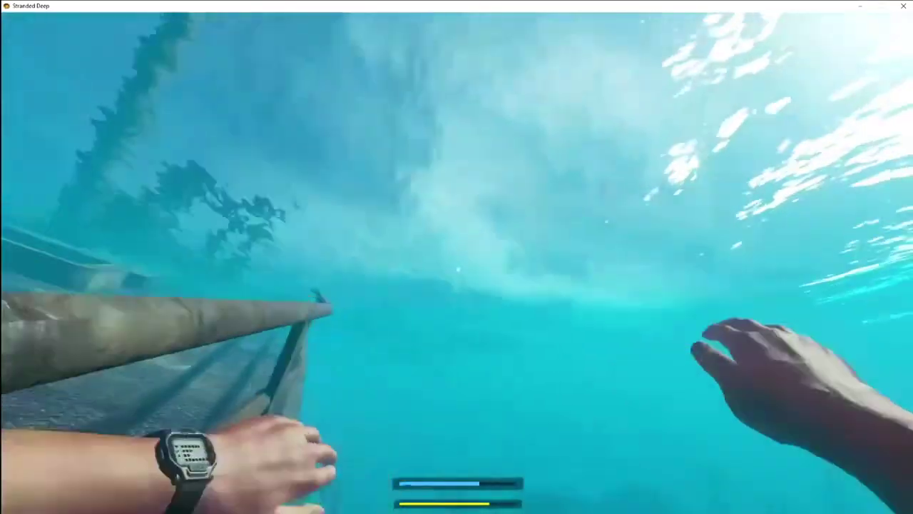
pyautogui.press('w')
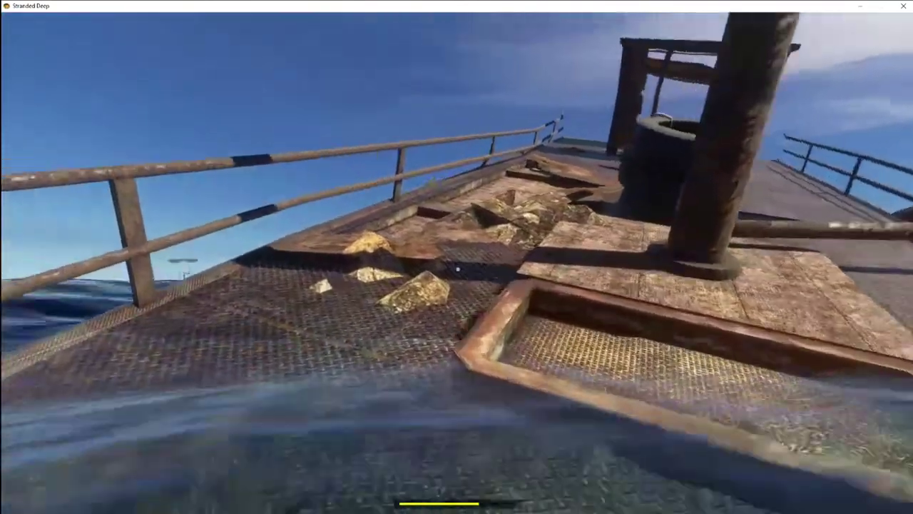
# Walk the tilted deck and search the wooden container holding a jerrycan and label maker.
pyautogui.press('w')
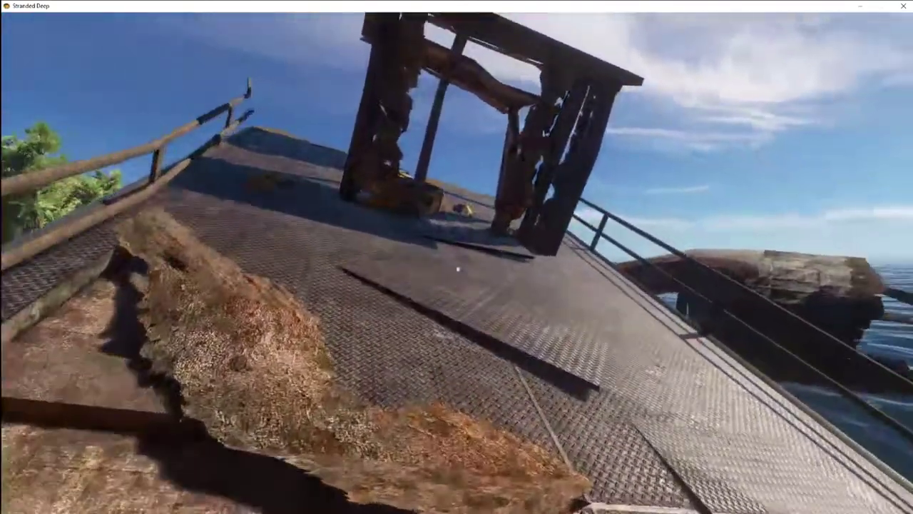
pyautogui.press('w')
pyautogui.press('Tab')
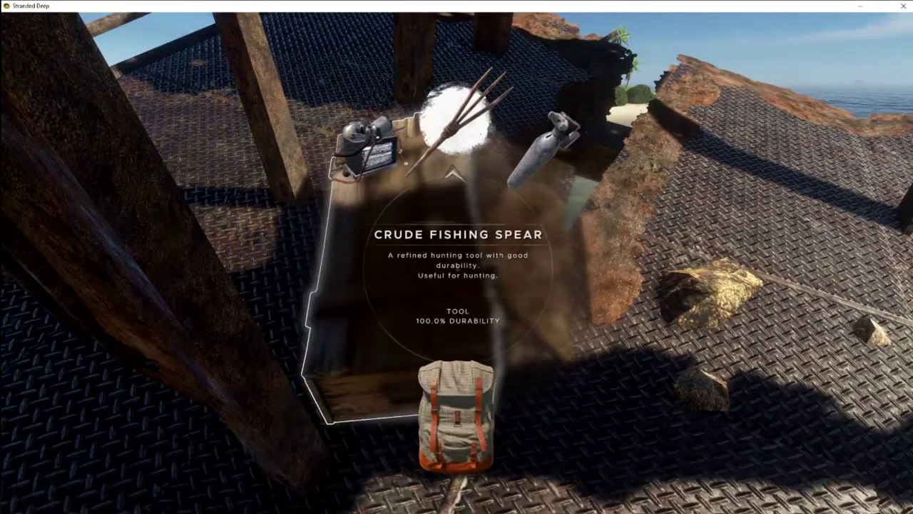
pyautogui.press('Tab')
pyautogui.press('Tab')
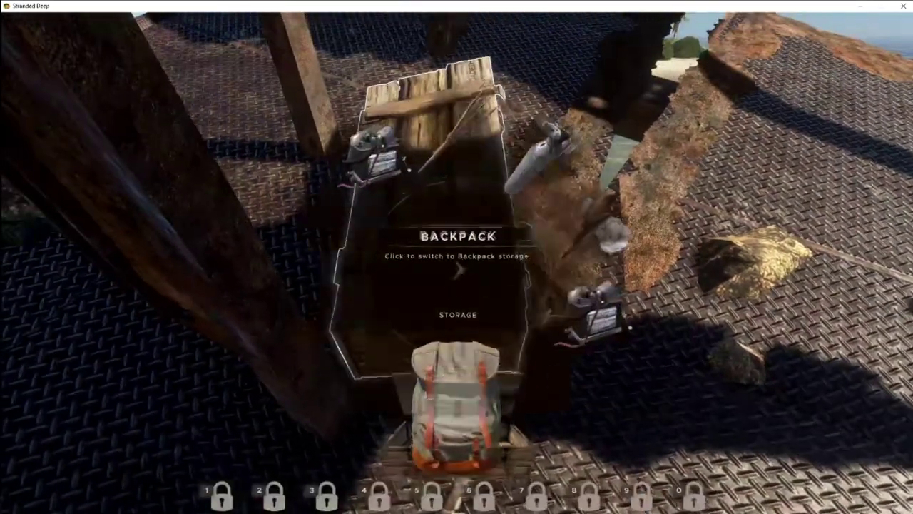
pyautogui.press('Tab')
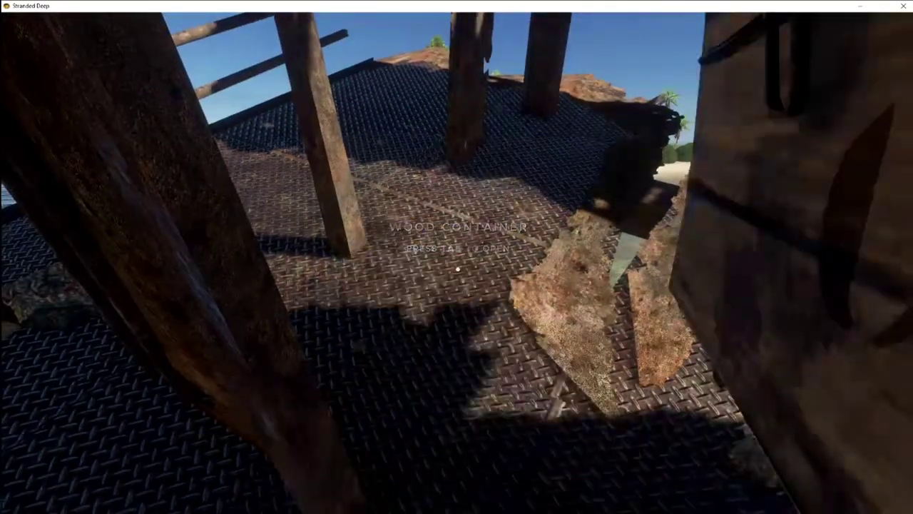
pyautogui.press('q')
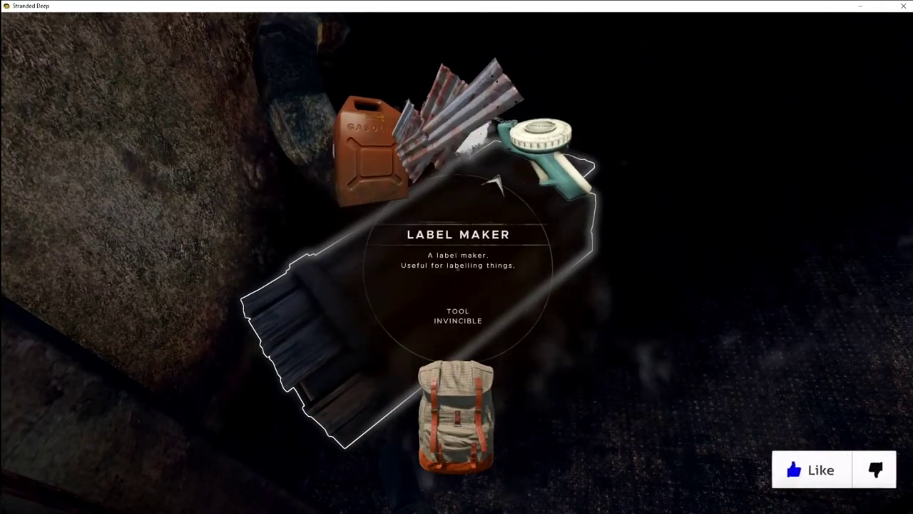
pyautogui.press('Tab')
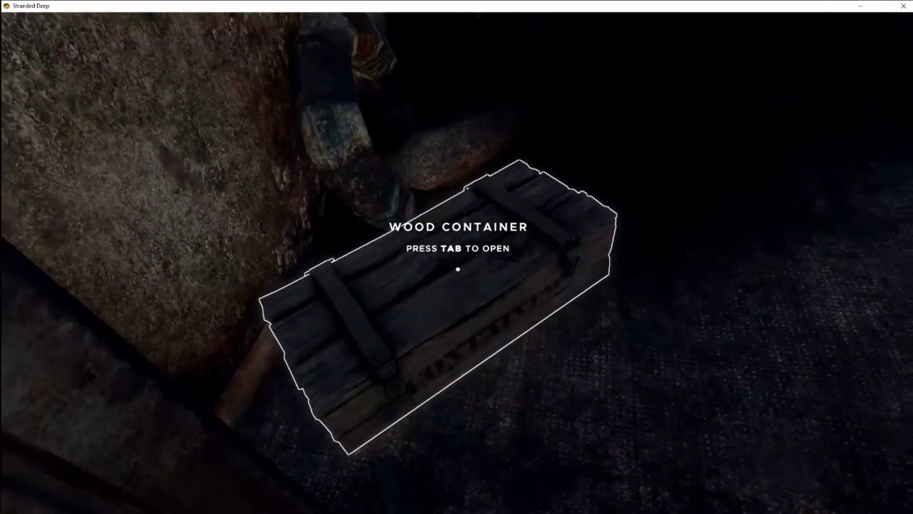
# Check the backpack, then open the next container and a locker in the wreck.
pyautogui.press('Tab')
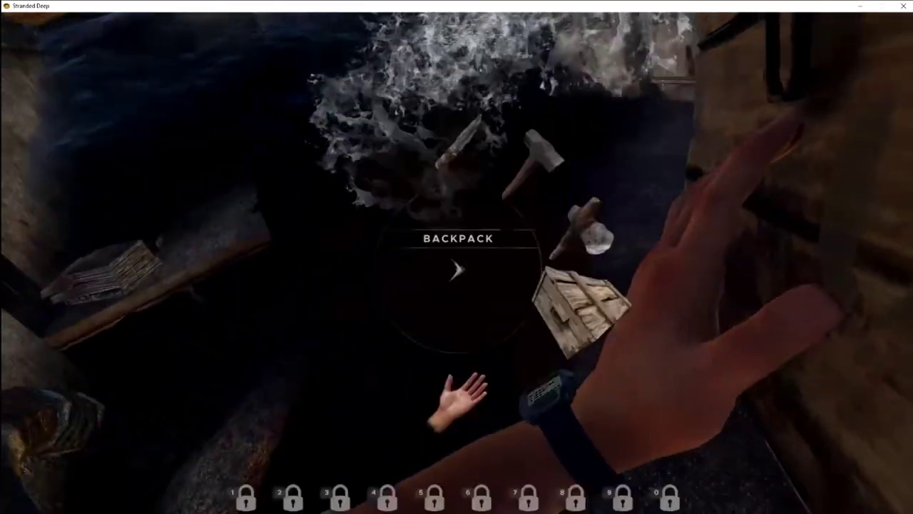
pyautogui.press('Tab')
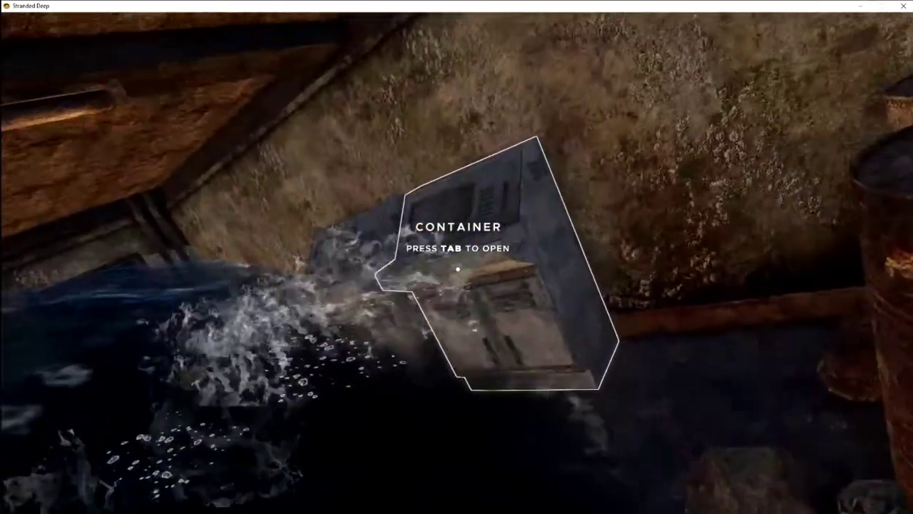
pyautogui.press('Tab')
pyautogui.press('Tab')
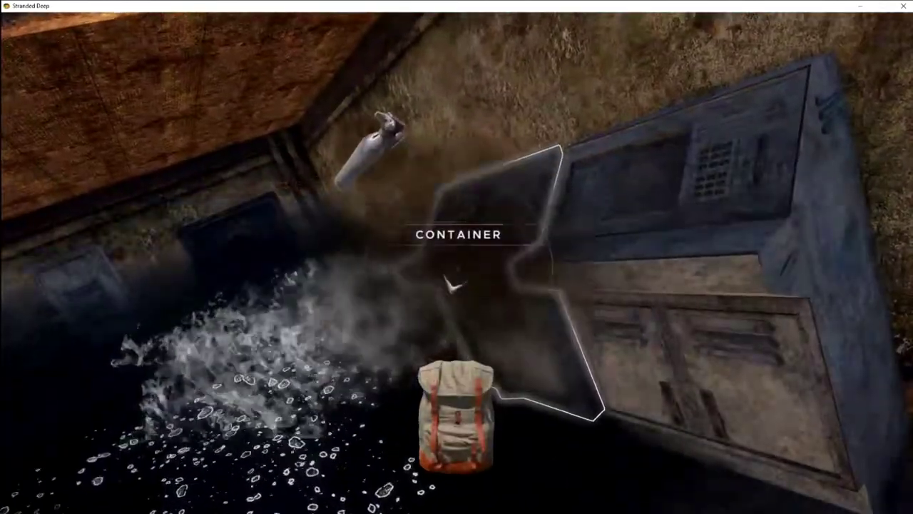
pyautogui.press('Tab')
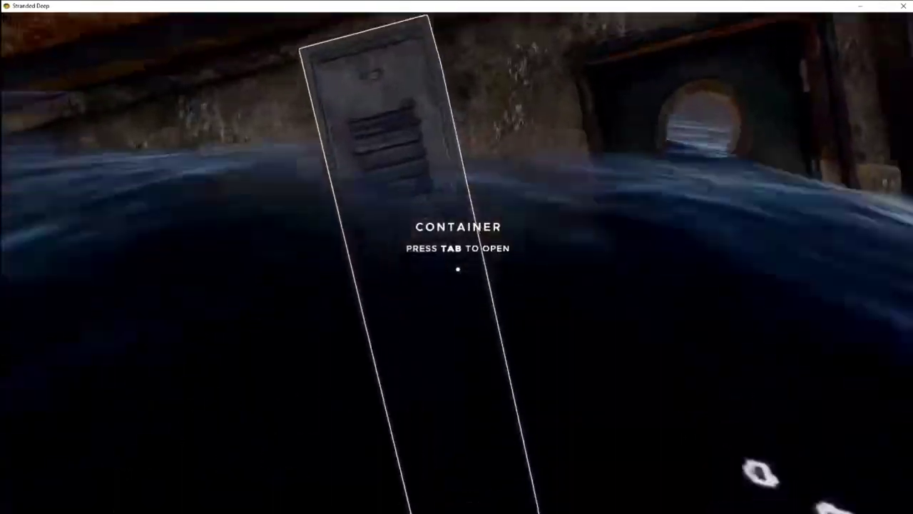
pyautogui.press('Tab')
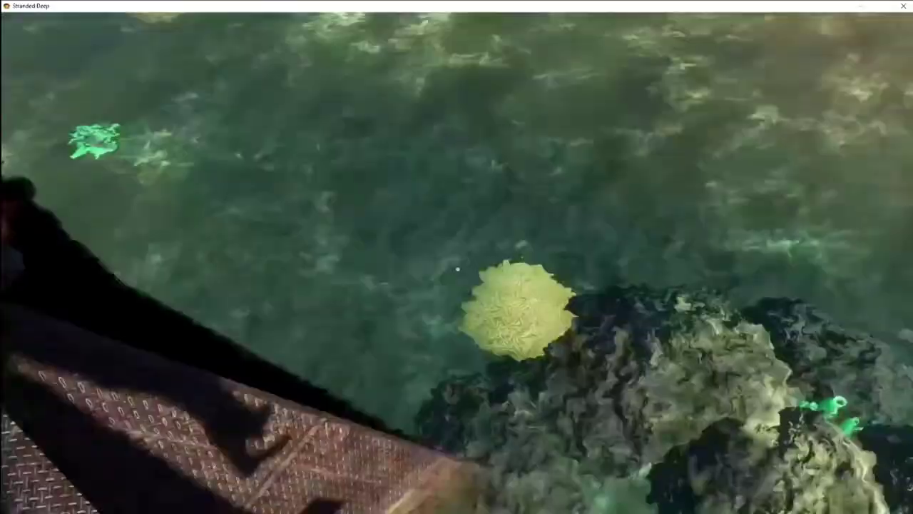
# Swim from the wreck past the coral to the island and walk up the beach toward the palms.
pyautogui.press('w')
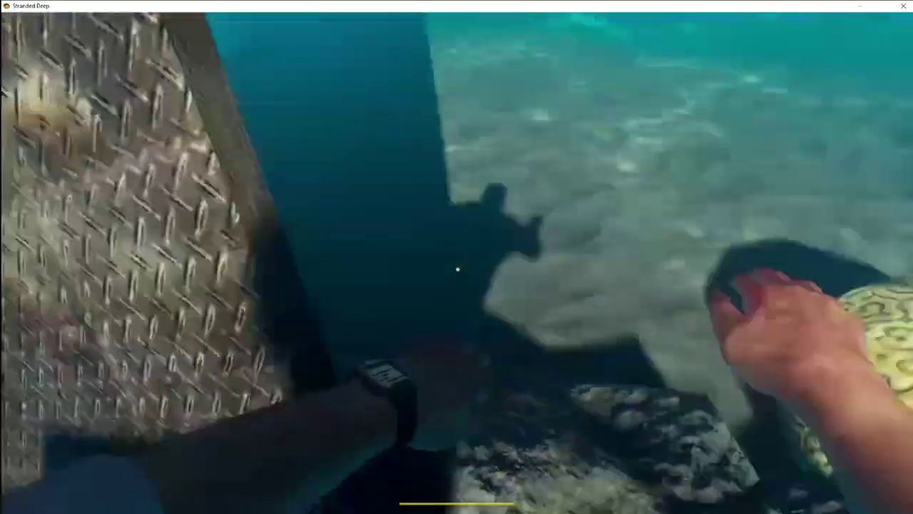
pyautogui.press('w')
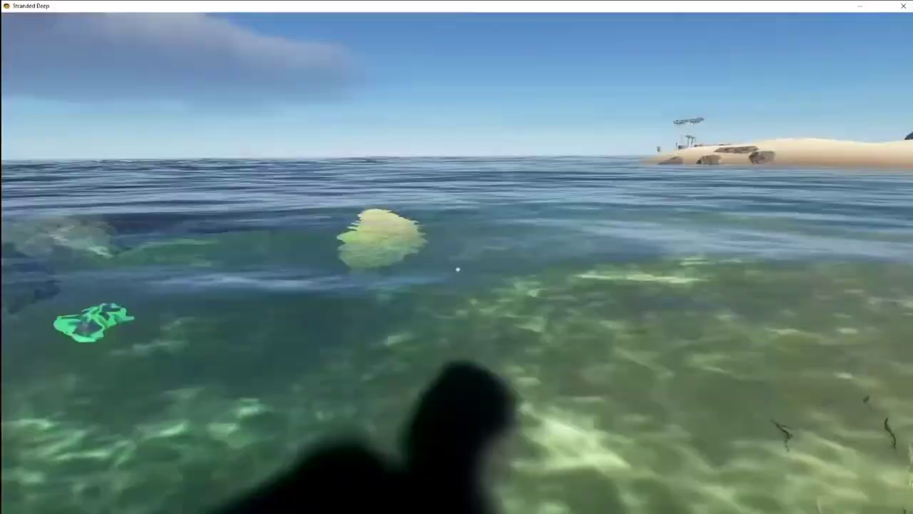
pyautogui.press('w')
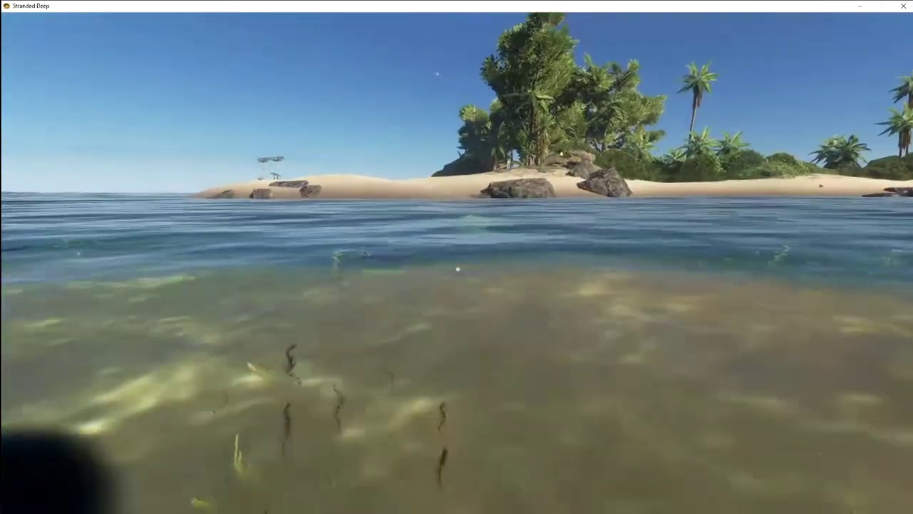
pyautogui.press('w')
pyautogui.press('w')
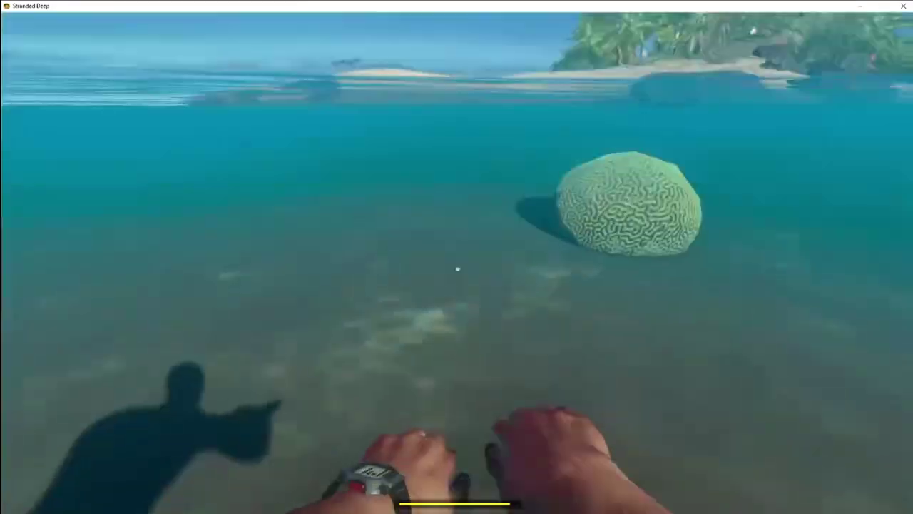
pyautogui.press('w')
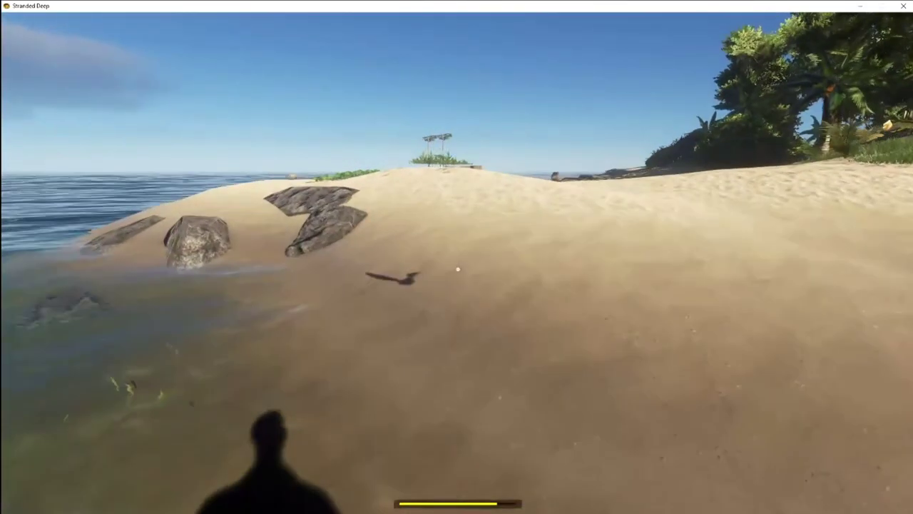
pyautogui.press('w')
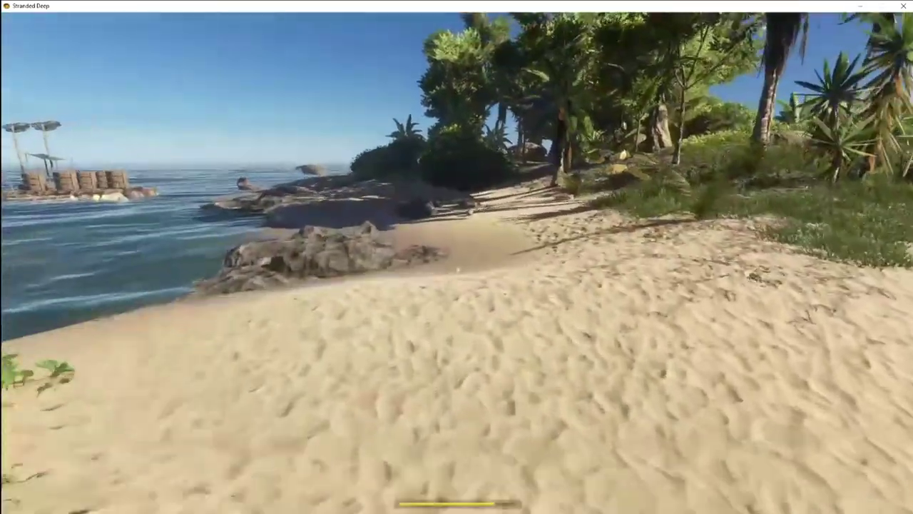
pyautogui.press('w')
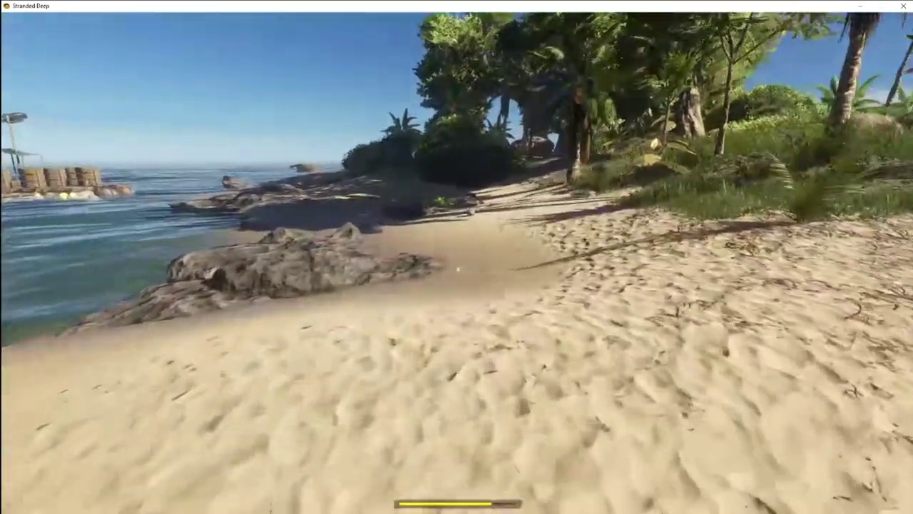
pyautogui.press('w')
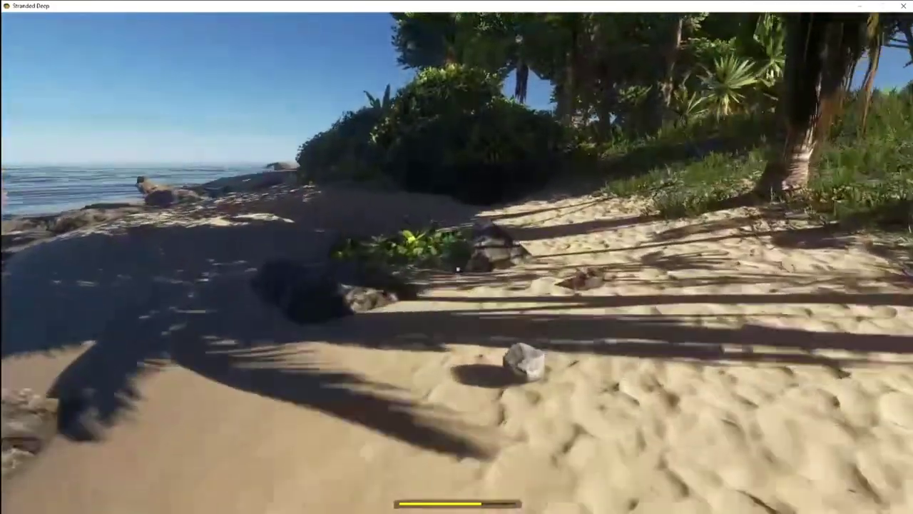
# Pick up a plant at the beach edge and equip the refined knife from the backpack.
pyautogui.press('e')
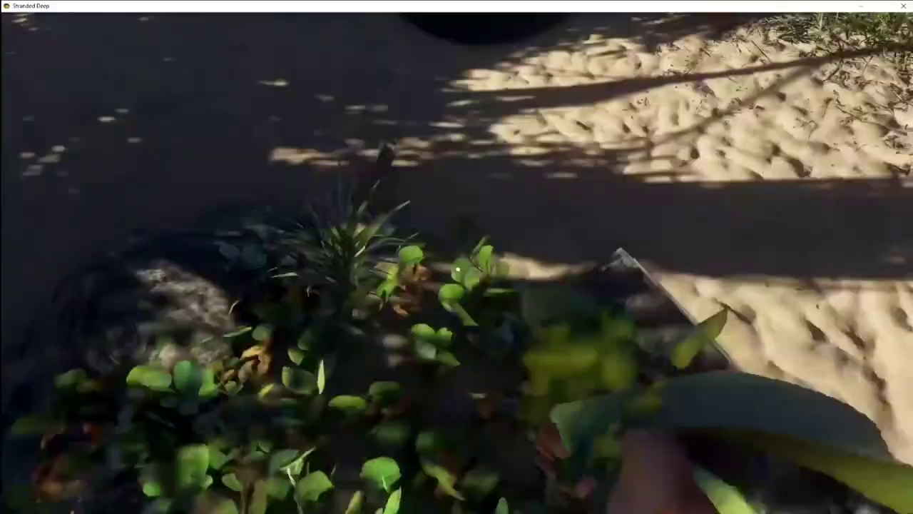
pyautogui.press('Tab')
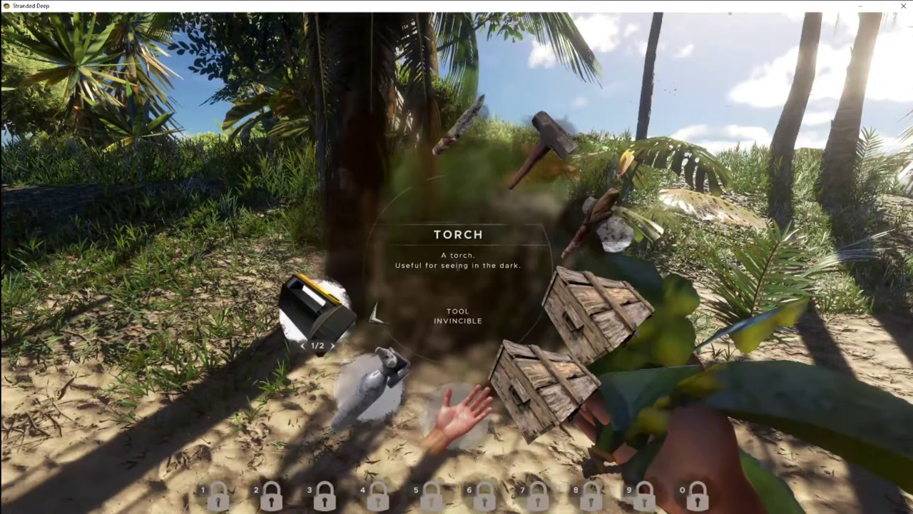
pyautogui.press('Tab')
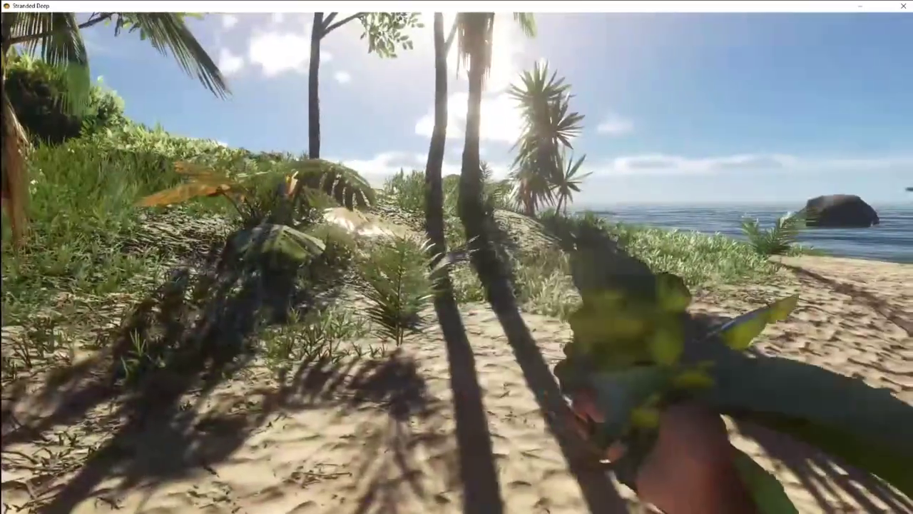
pyautogui.press('w')
pyautogui.press('Tab')
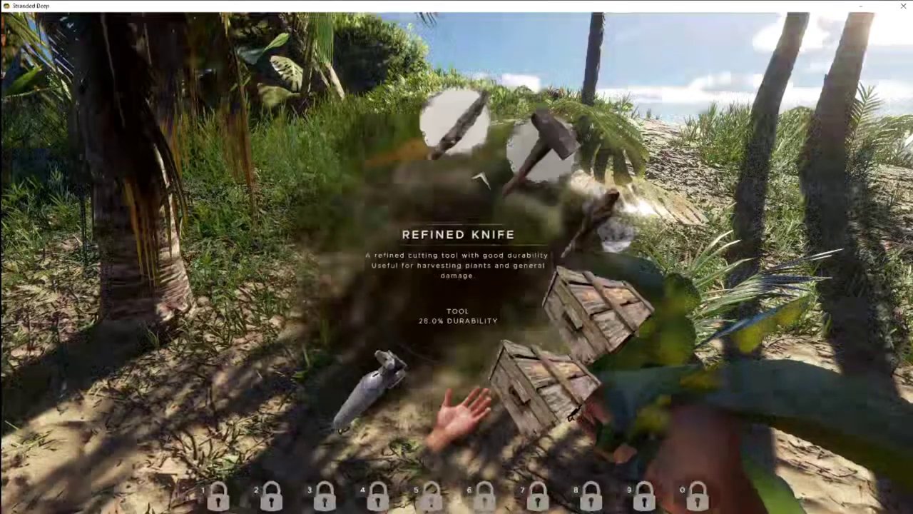
pyautogui.click(457, 142)
# Cut two palm saplings and collect their fibrous leaves.
pyautogui.click(457, 257)
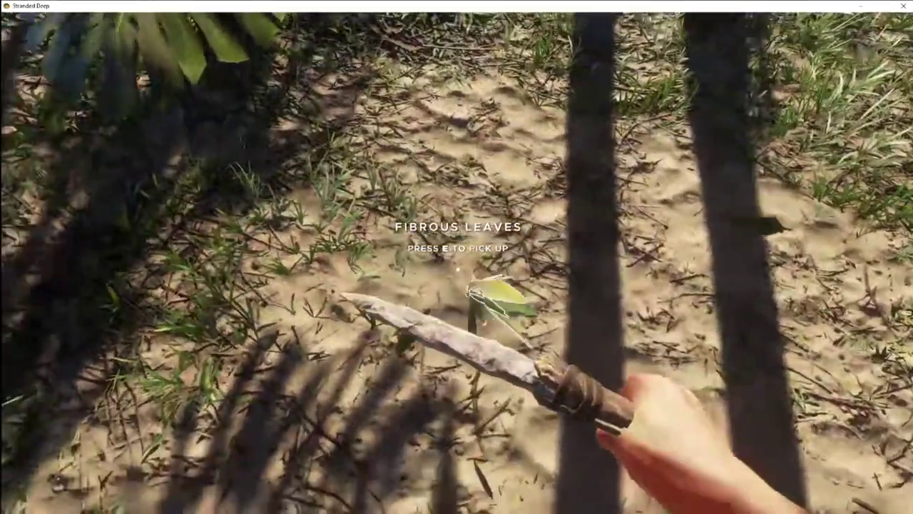
pyautogui.press('e')
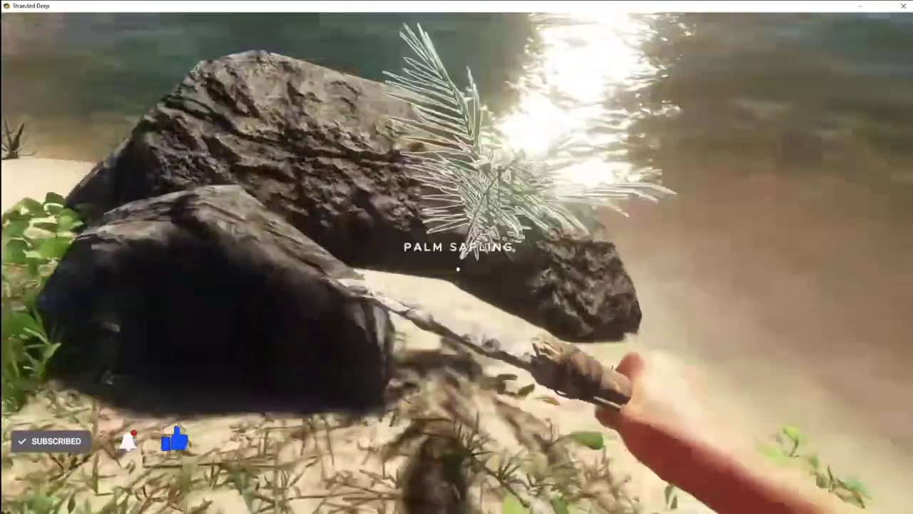
pyautogui.click(457, 257)
pyautogui.press('f')
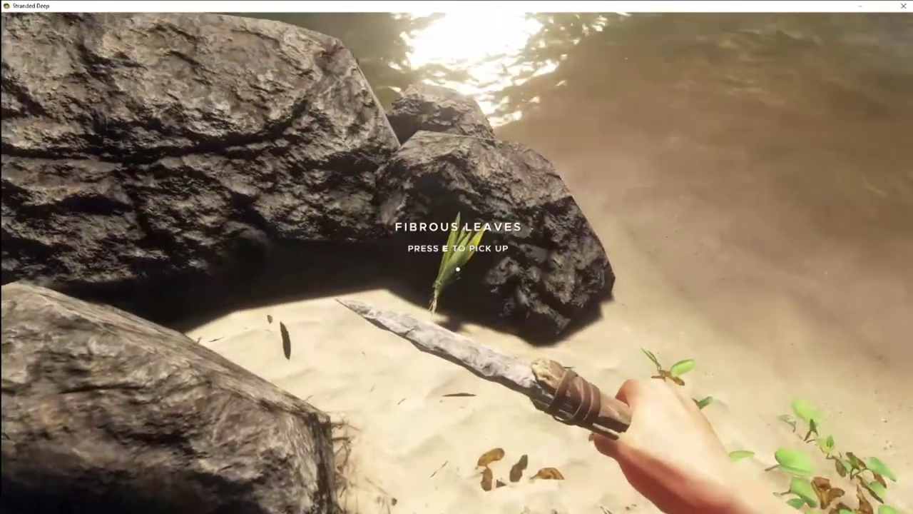
pyautogui.press('e')
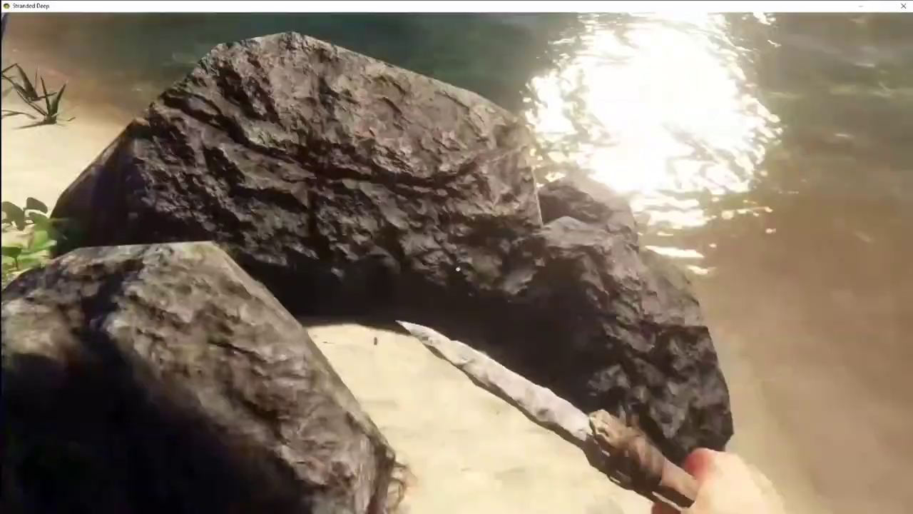
# Walk inland to the yucca tree, cut it, and collect all its fibrous leaves.
pyautogui.press('w')
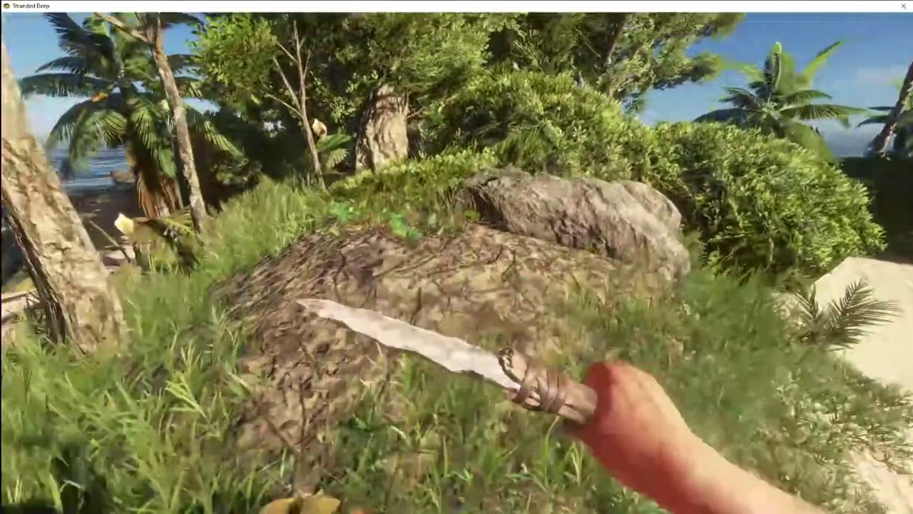
pyautogui.press('w')
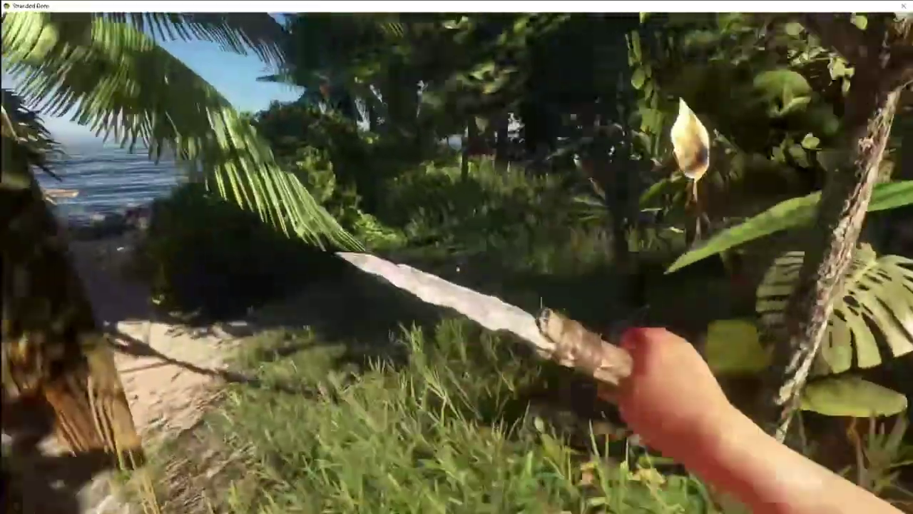
pyautogui.press('w')
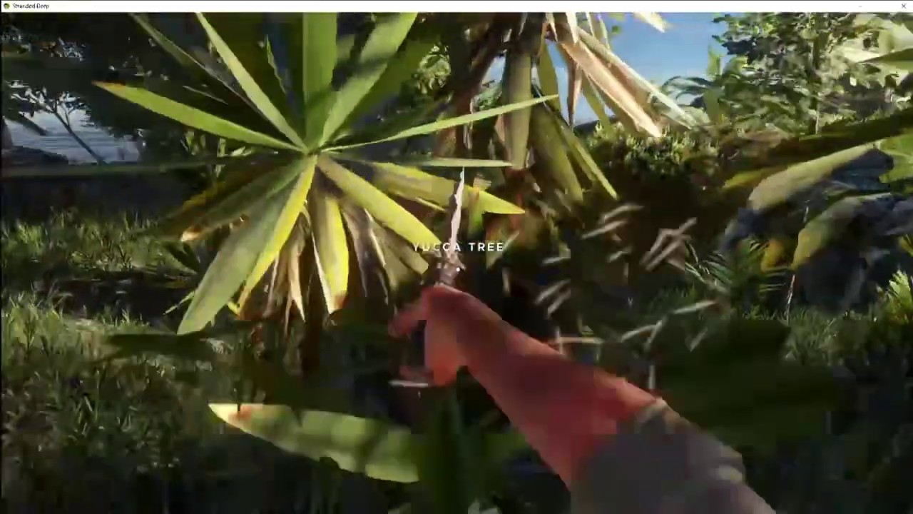
pyautogui.click(457, 257)
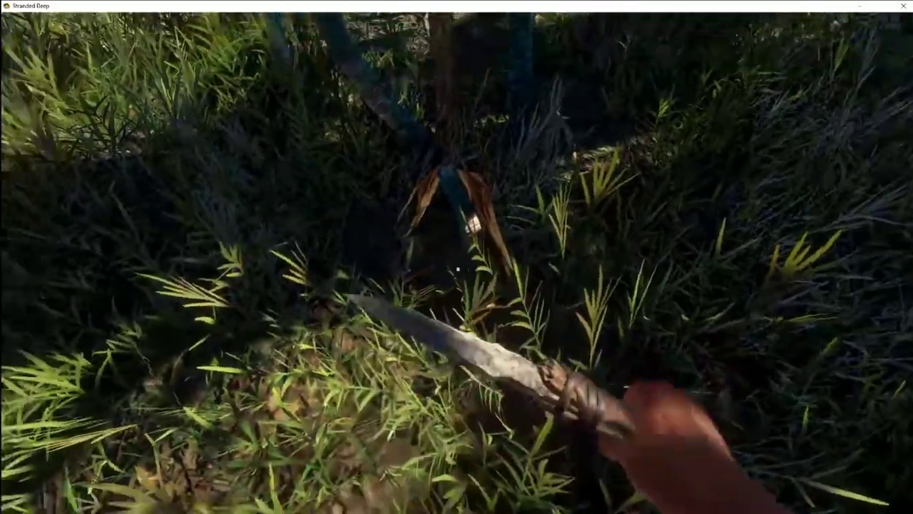
pyautogui.press('e')
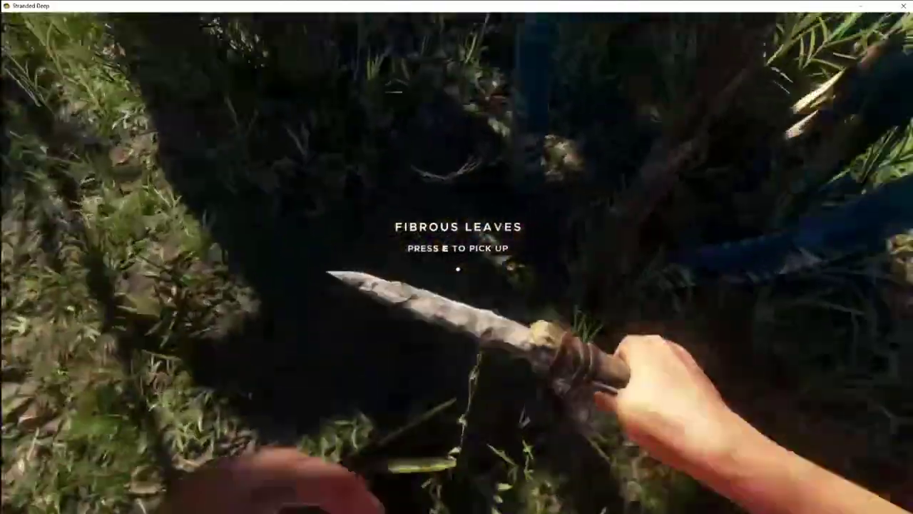
pyautogui.press('e')
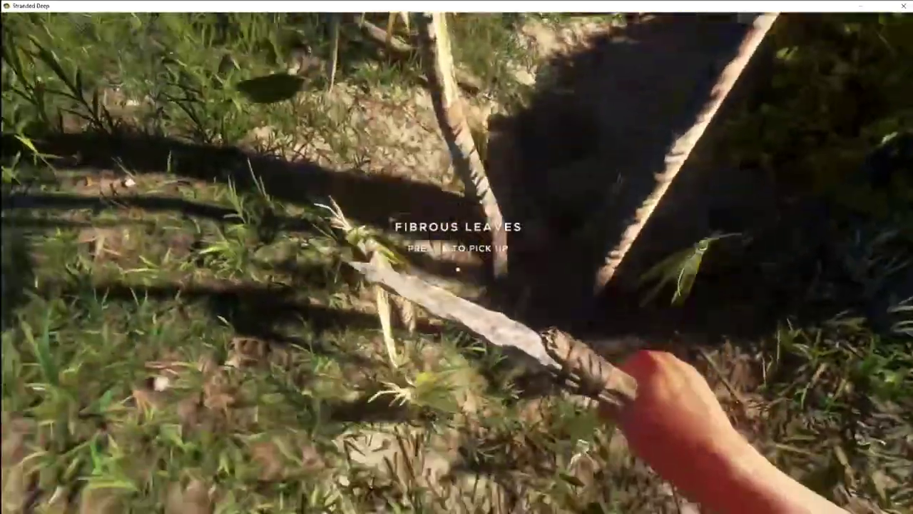
pyautogui.press('e')
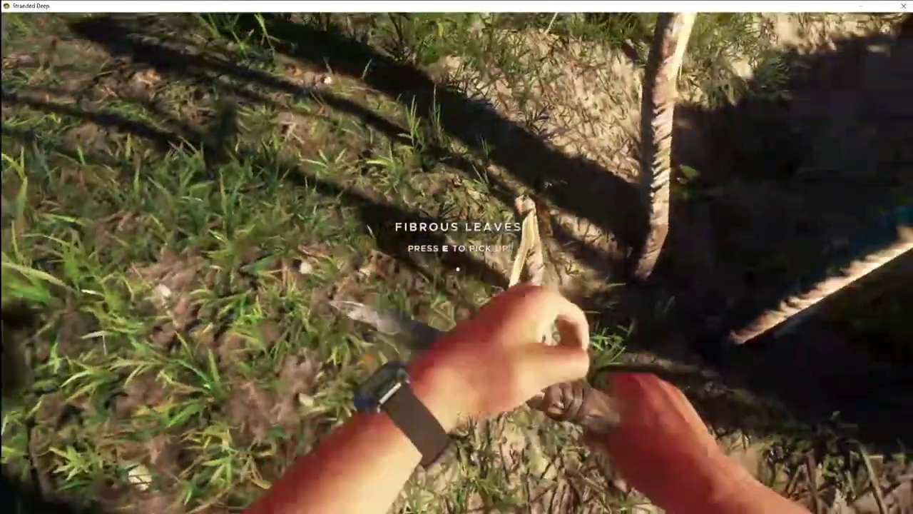
pyautogui.press('e')
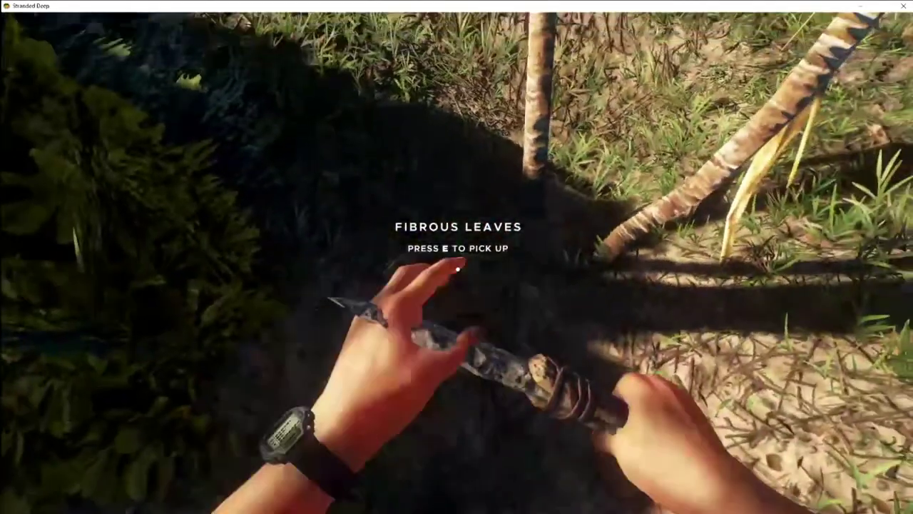
pyautogui.press('e')
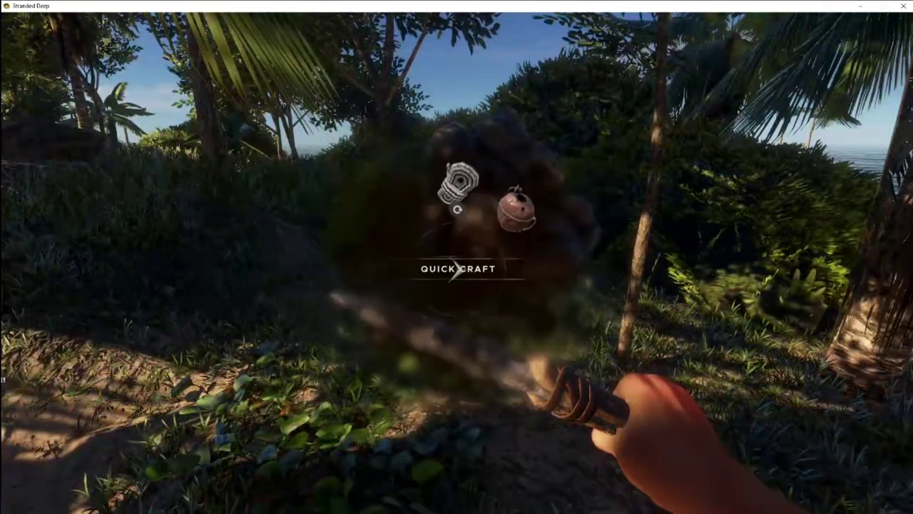
# Craft a coconut flask with Quick Craft and check it in the backpack.
pyautogui.press('c')
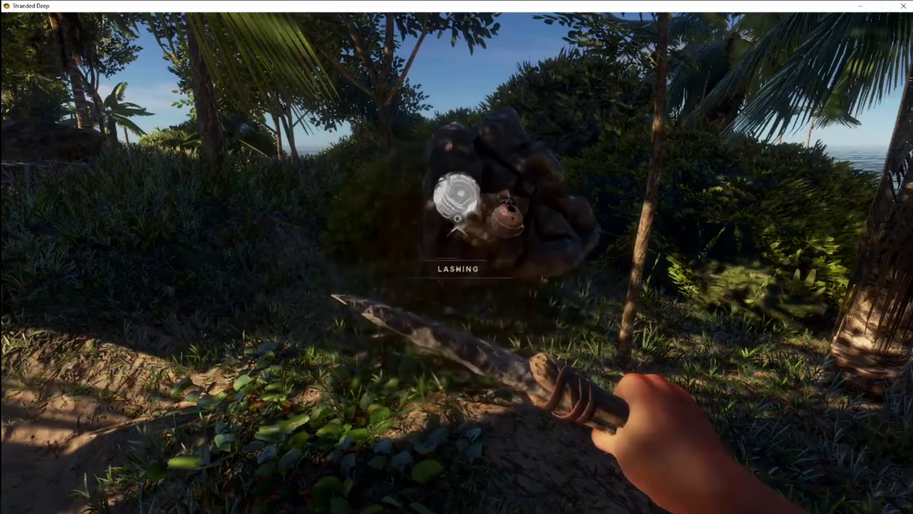
pyautogui.click(457, 182)
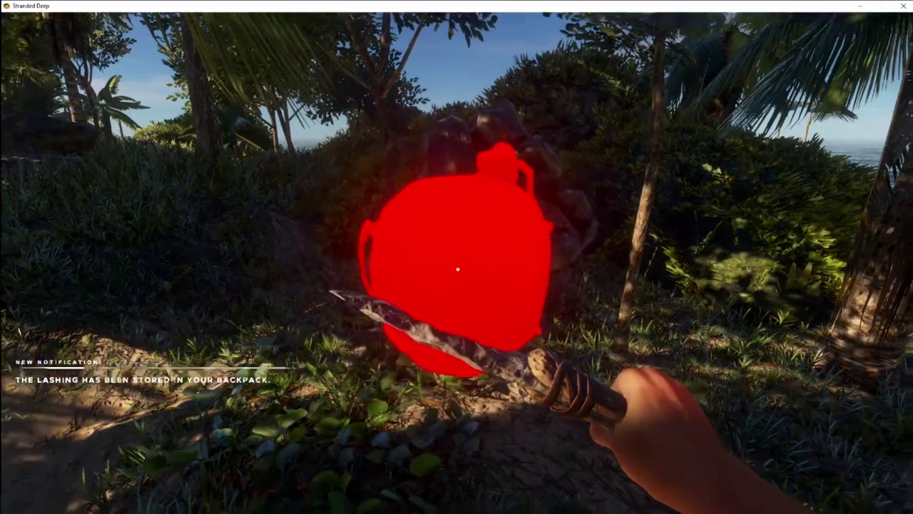
pyautogui.press('Tab')
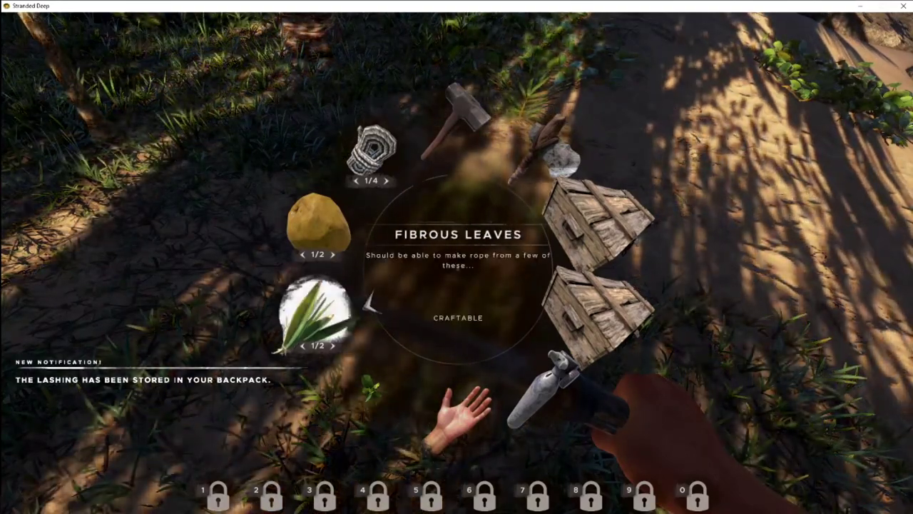
pyautogui.press('Tab')
pyautogui.press('Tab')
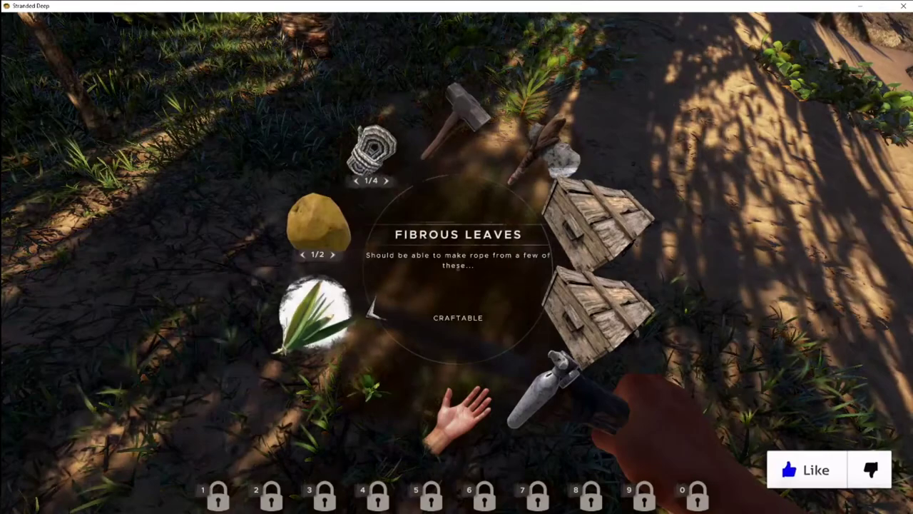
pyautogui.click(314, 314)
# Try crafting another flask, cancel its placement, and equip the refined axe from the backpack.
pyautogui.press('c')
pyautogui.click(457, 192)
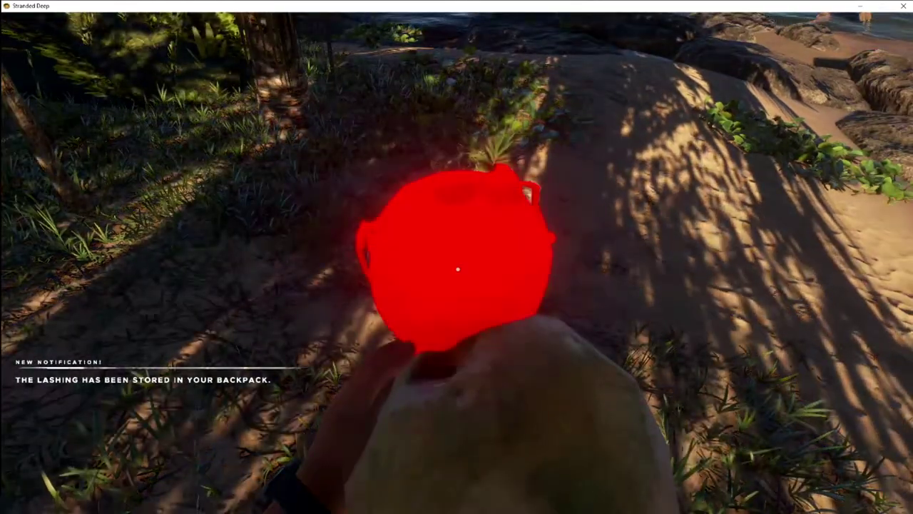
pyautogui.rightClick(458, 269)
pyautogui.press('c')
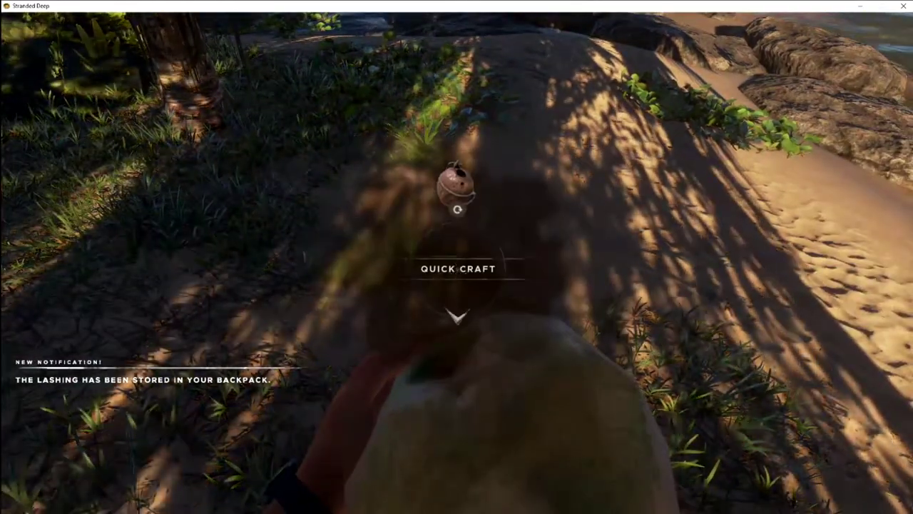
pyautogui.press('c')
pyautogui.press('Tab')
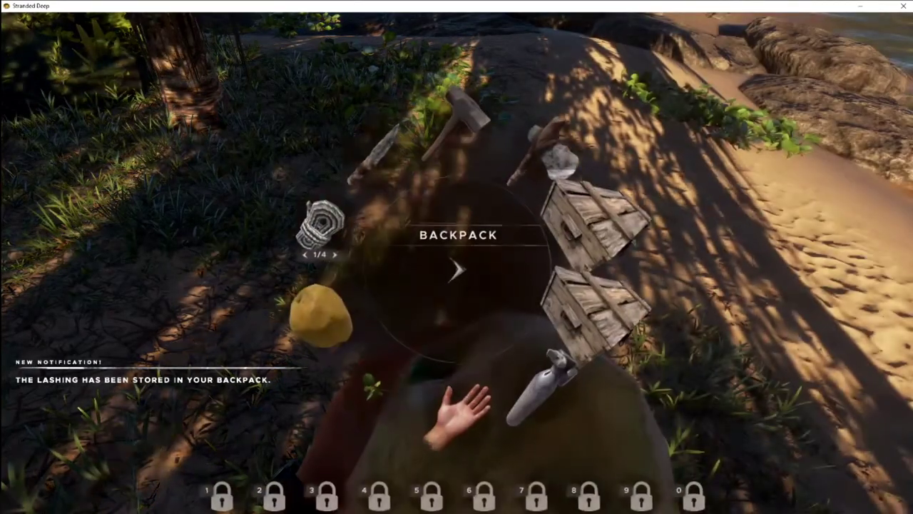
pyautogui.press('Tab')
pyautogui.press('Tab')
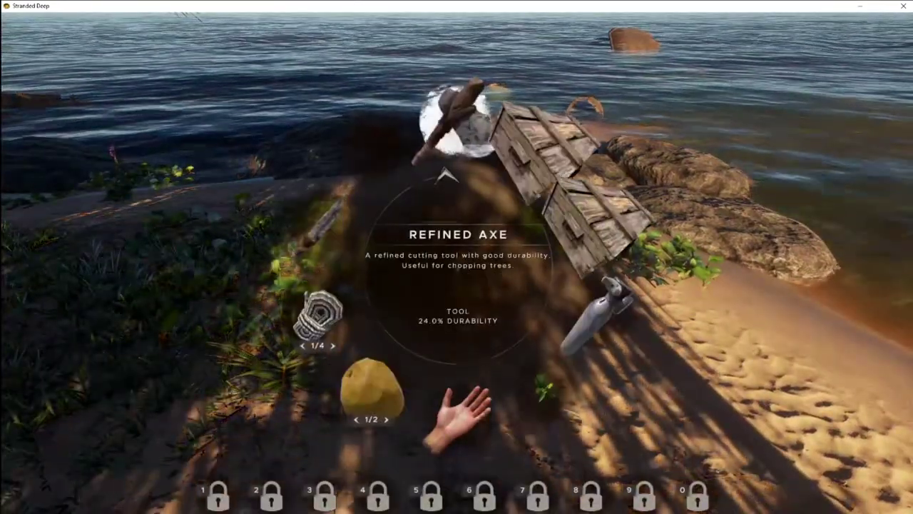
pyautogui.click(457, 122)
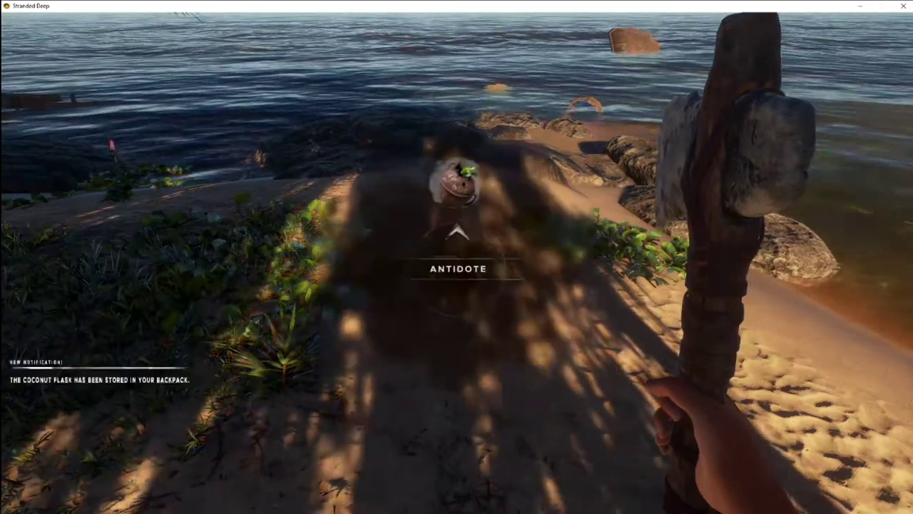
pyautogui.press('c')
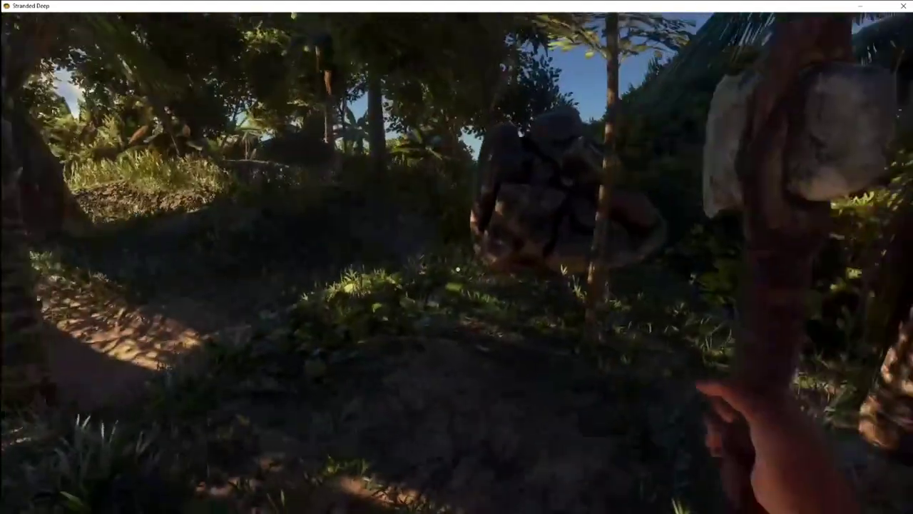
# Walk through the jungle, past the ficus tree, to the beach palm with coconuts.
pyautogui.press('Tab')
pyautogui.press('Tab')
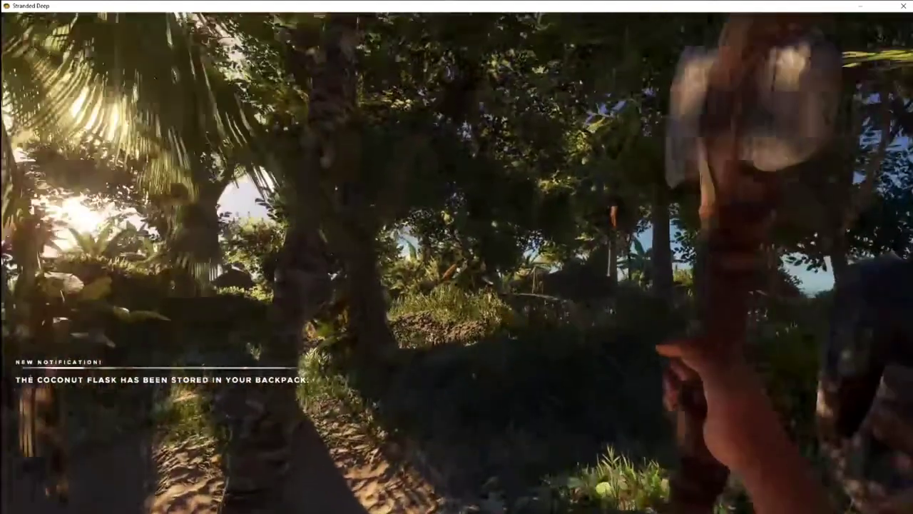
pyautogui.press('w')
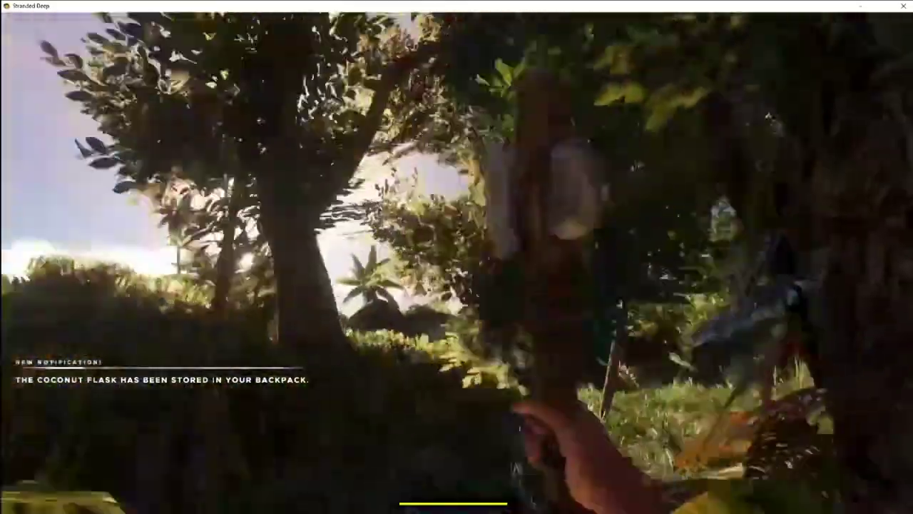
pyautogui.press('w')
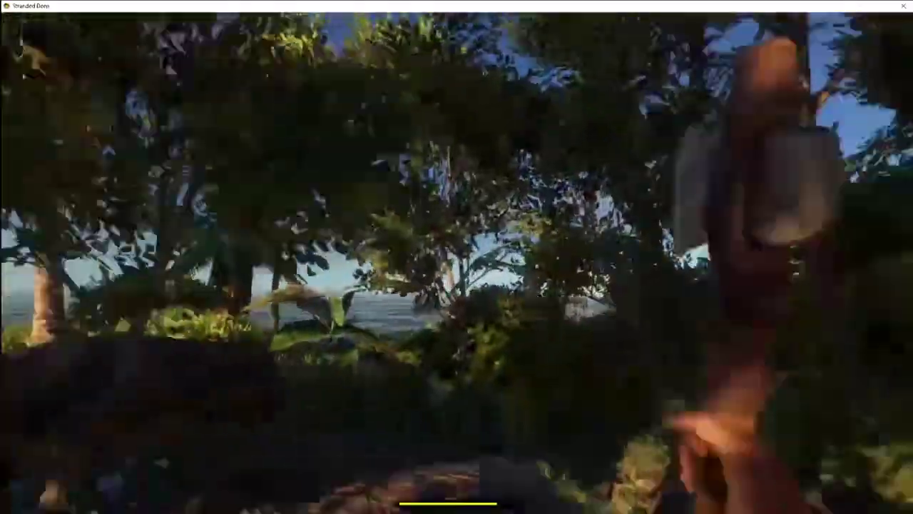
pyautogui.press('w')
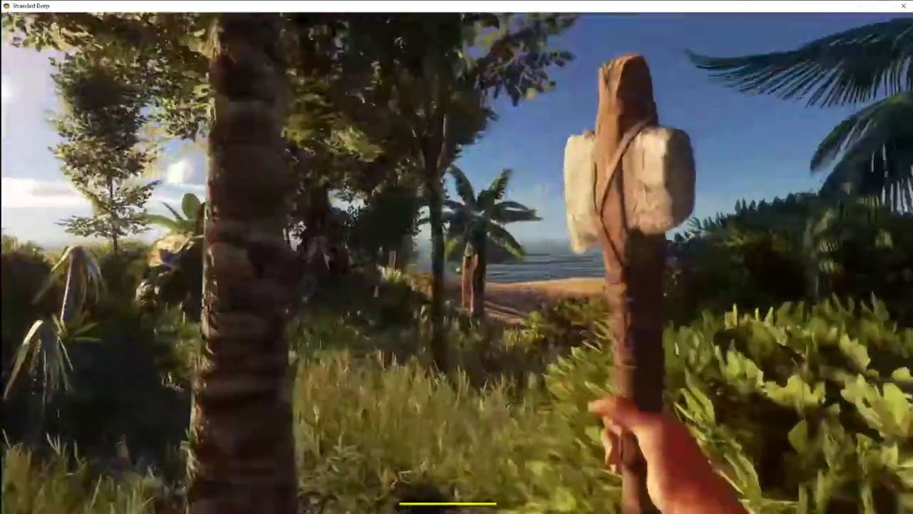
pyautogui.press('w')
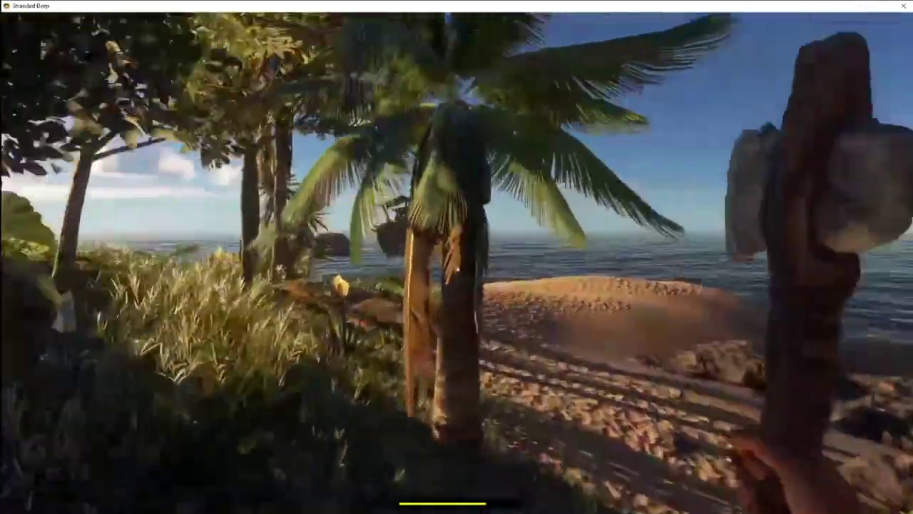
pyautogui.press('w')
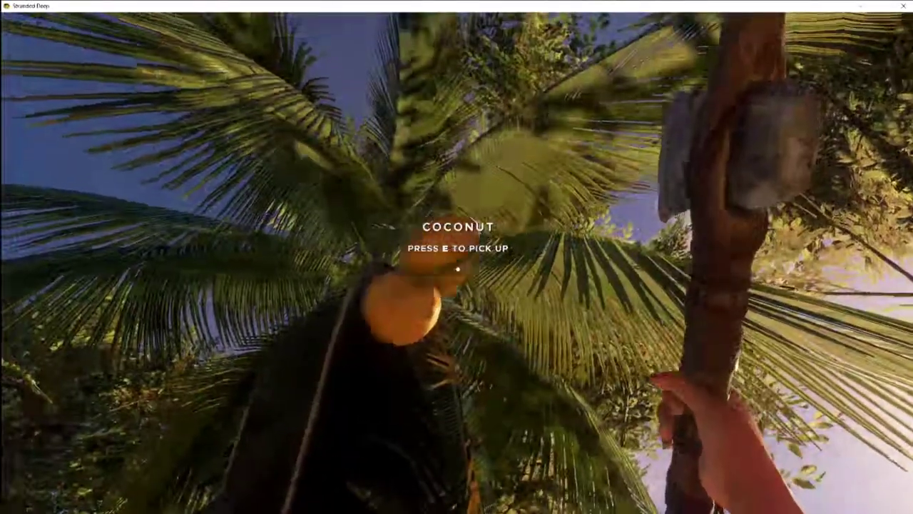
# Pick a coconut from the palm and craft it into a coconut flask in the backpack.
pyautogui.press('Tab')
pyautogui.press('Tab')
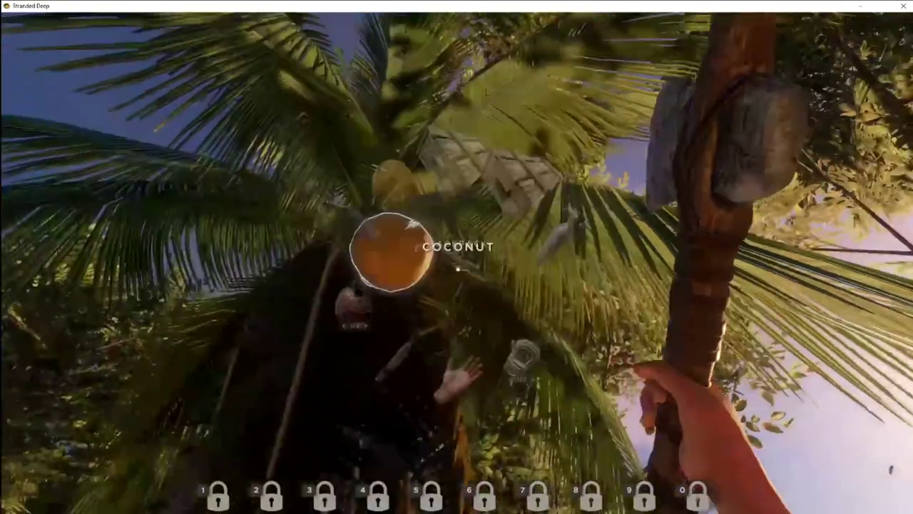
pyautogui.press('c')
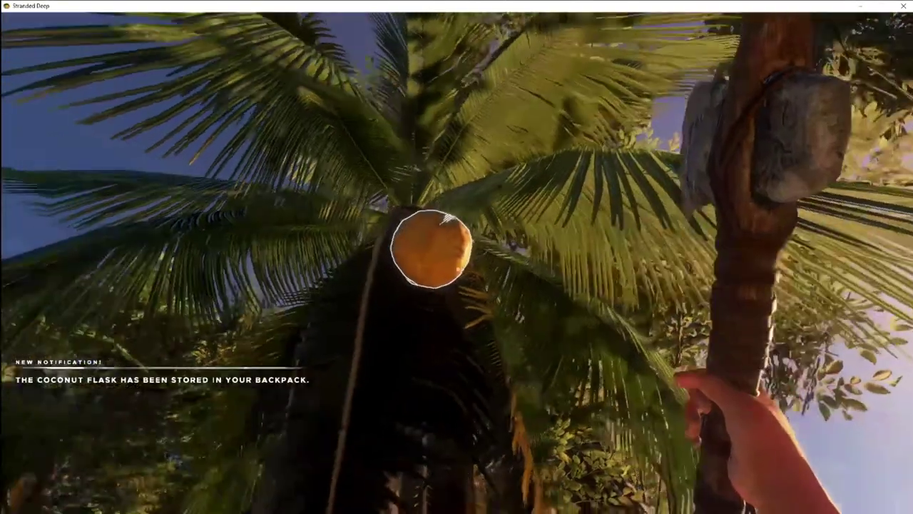
pyautogui.press('e')
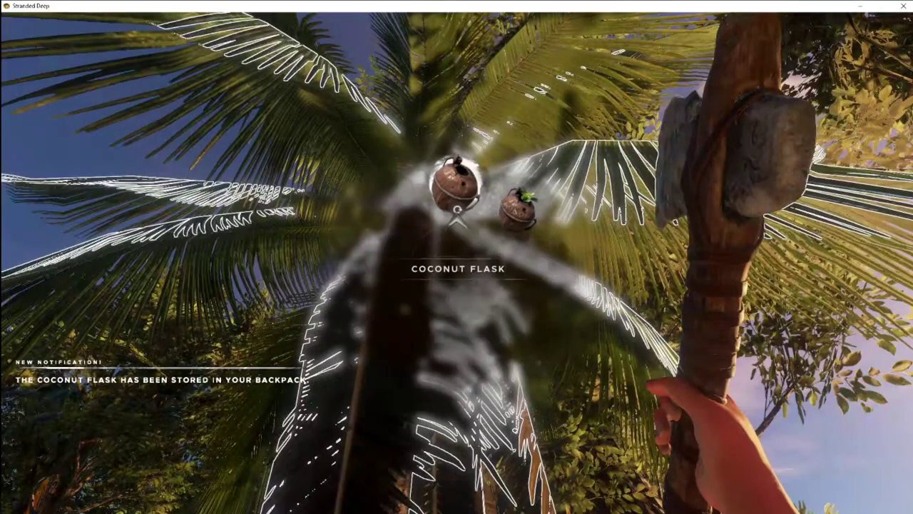
pyautogui.press('Tab')
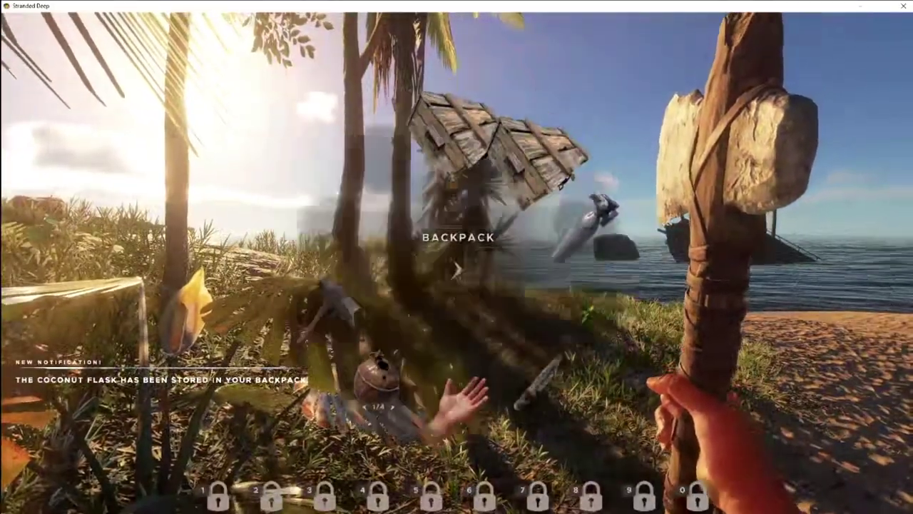
pyautogui.press('Tab')
pyautogui.press('c')
pyautogui.press('c')
pyautogui.press('Tab')
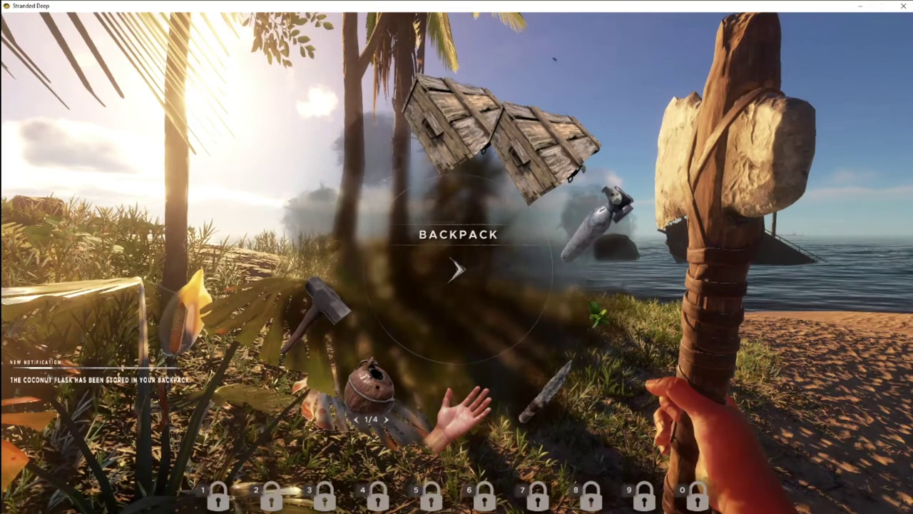
# Drink from the coconut flask, checking thirst on the watch, then turn toward the rocks.
pyautogui.press('Tab')
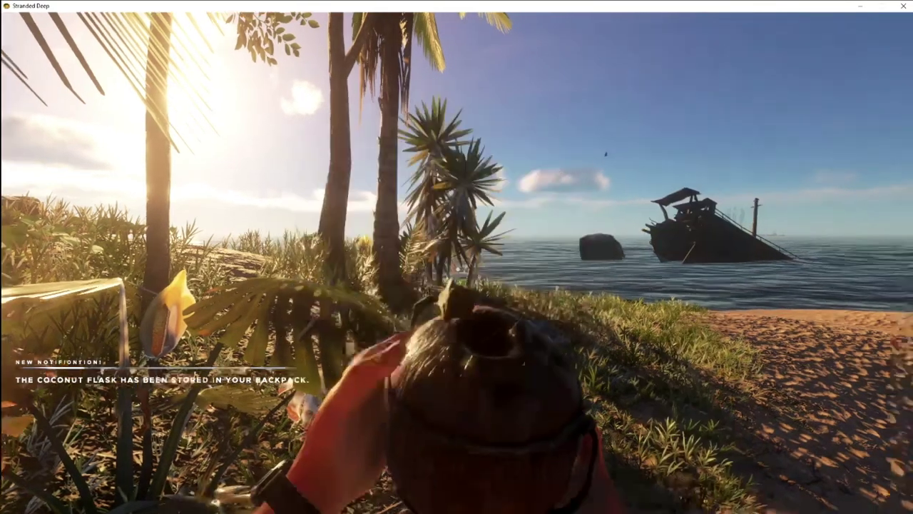
pyautogui.press('f')
pyautogui.press('f')
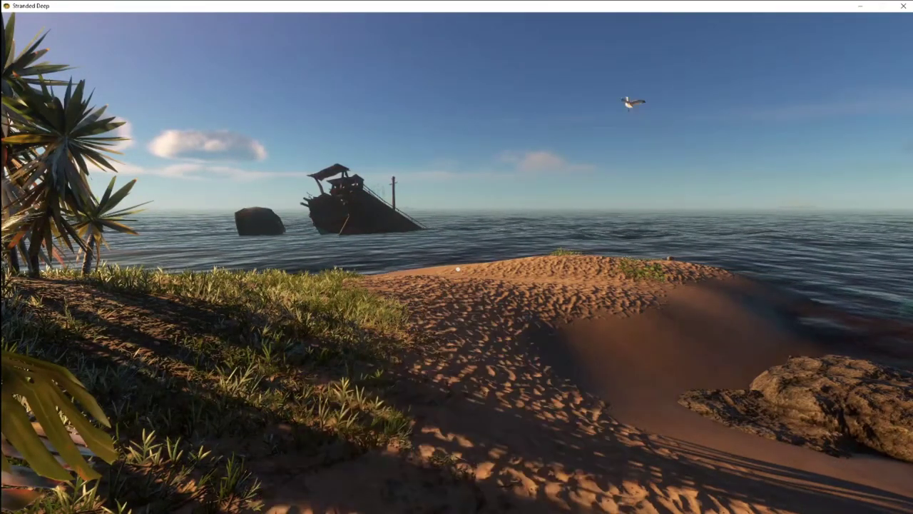
pyautogui.press('f')
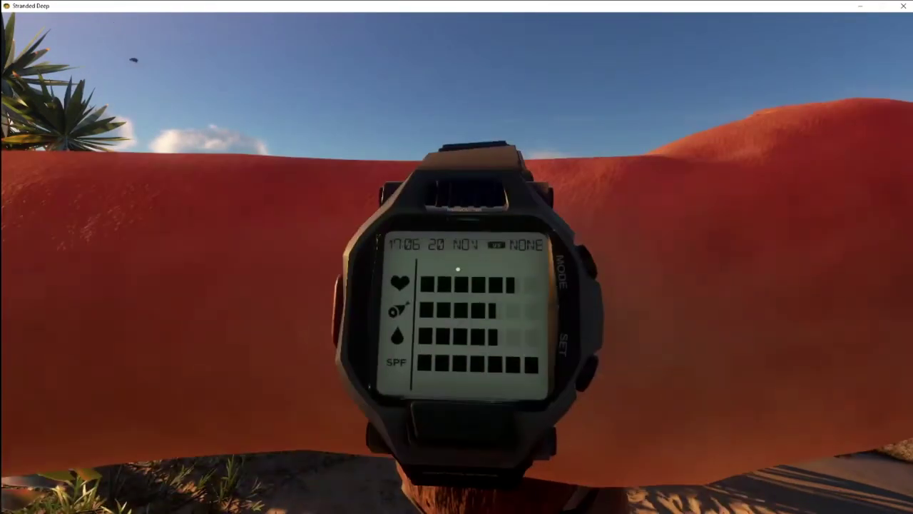
pyautogui.press('f')
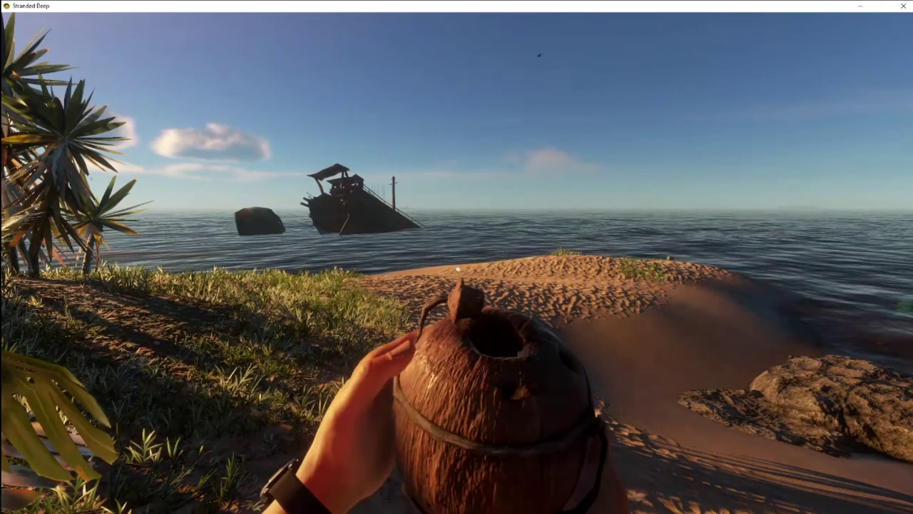
pyautogui.press('q')
pyautogui.press('f')
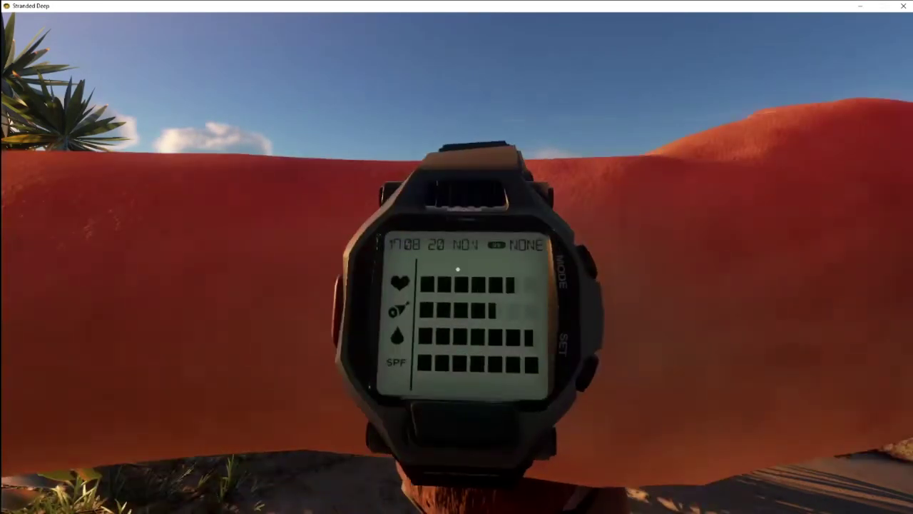
pyautogui.press('f')
pyautogui.moveTo(457, 271); pyautogui.dragTo(214, 271)
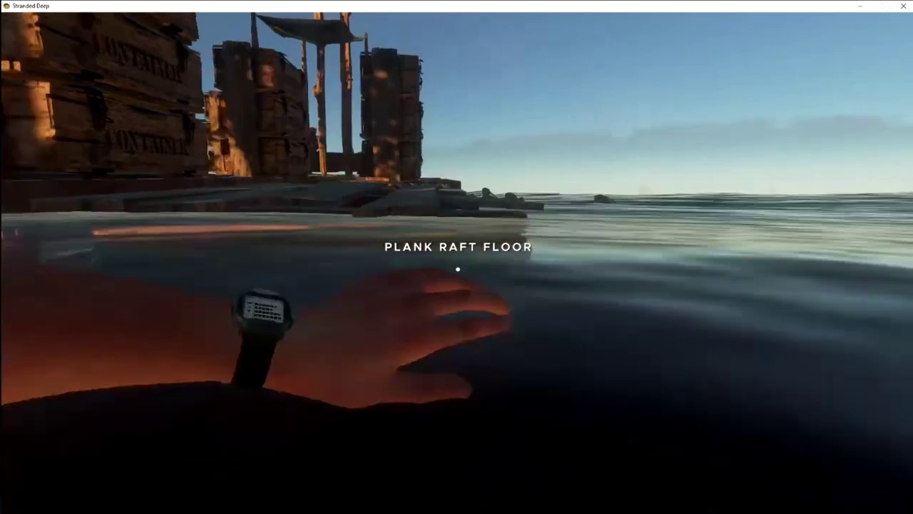
# Climb from the water onto the raft, walk to the GTFO motor, and raise it.
pyautogui.press('space')
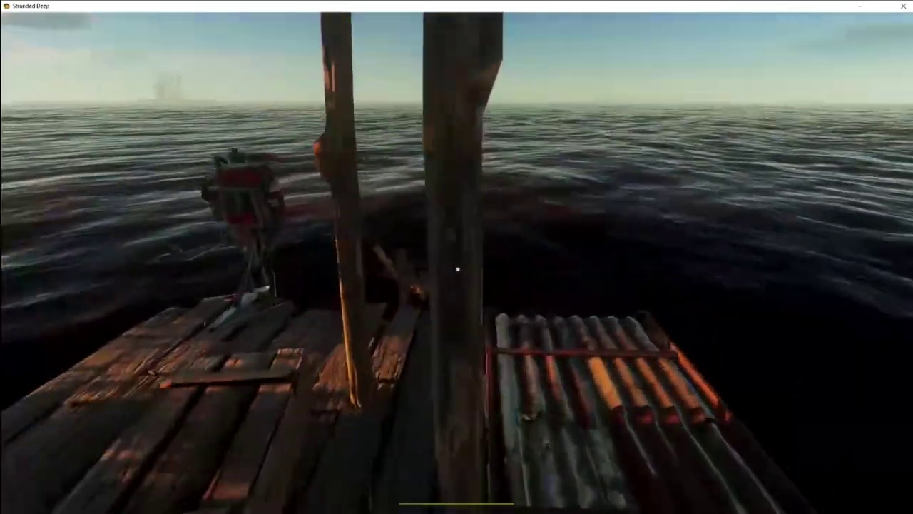
pyautogui.press('e')
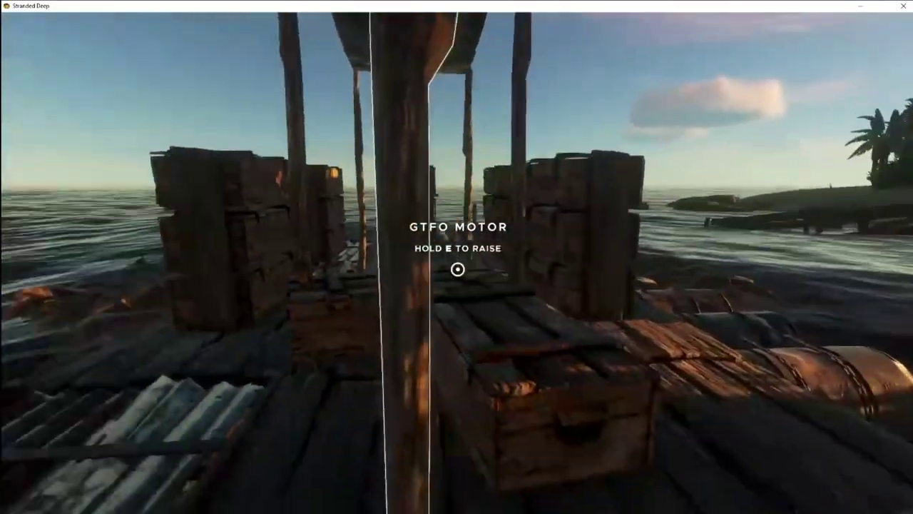
pyautogui.press('e')
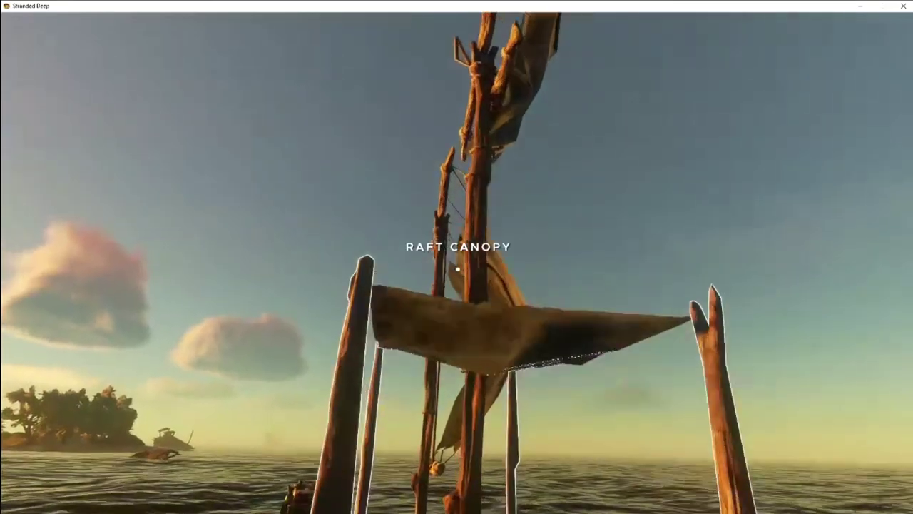
# Raise the raft's sail to head toward the distant structure.
pyautogui.press('e')
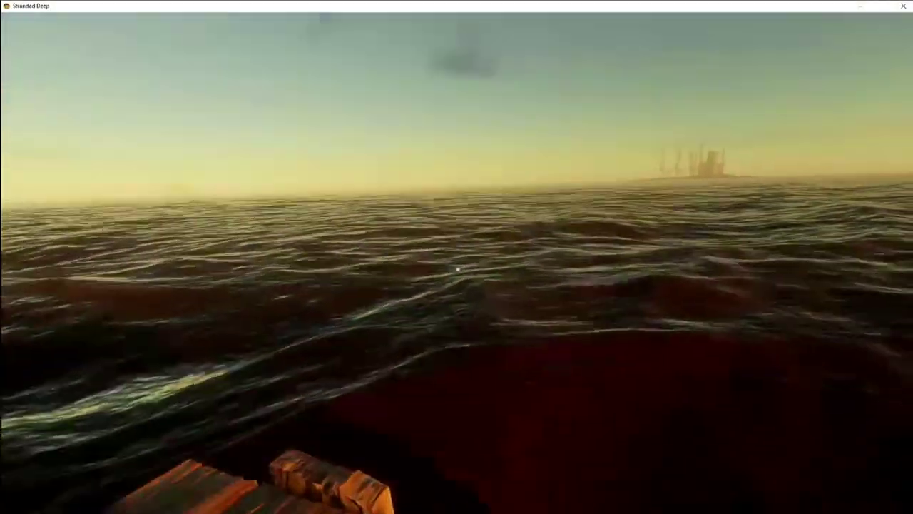